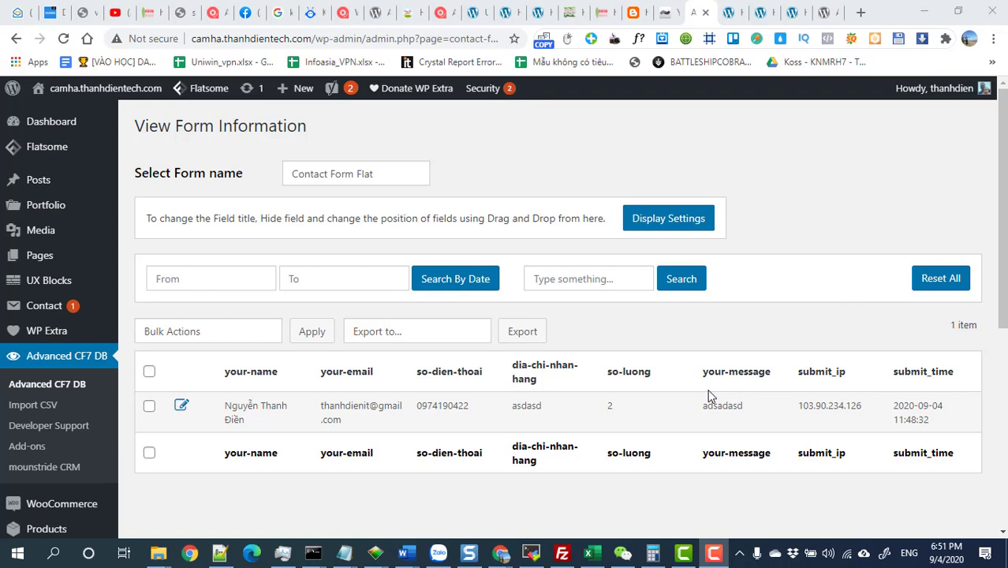
- Open the Contact Form Flat contact form for editing and show its form template
mouse_move(35, 314)
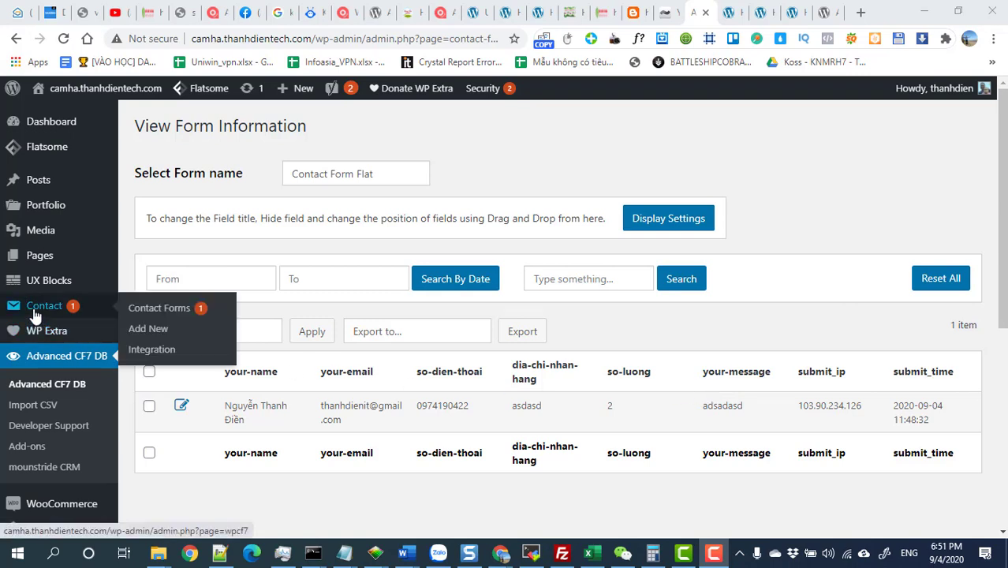
left_click(41, 309)
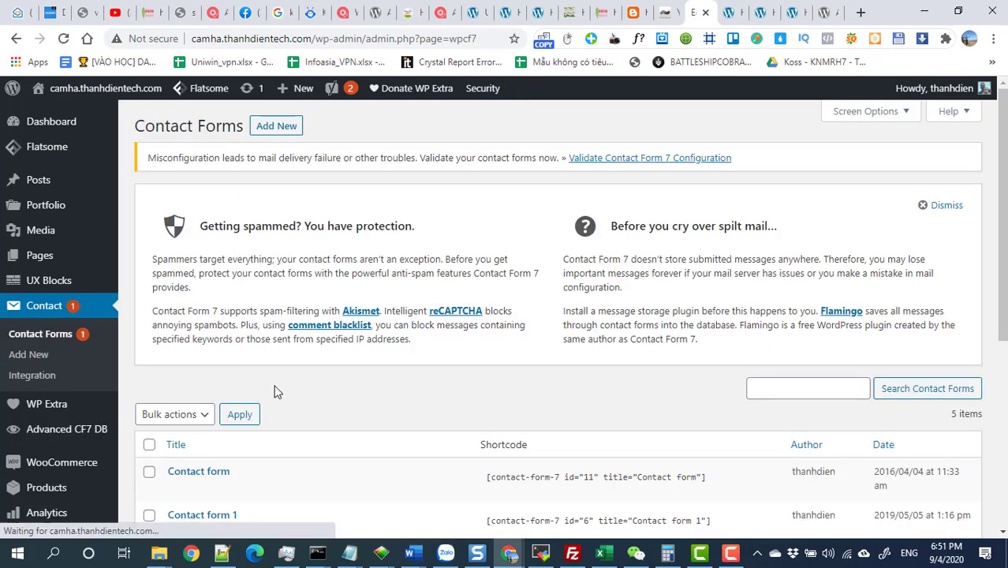
scroll(234, 327, "down", 4)
left_click(222, 268)
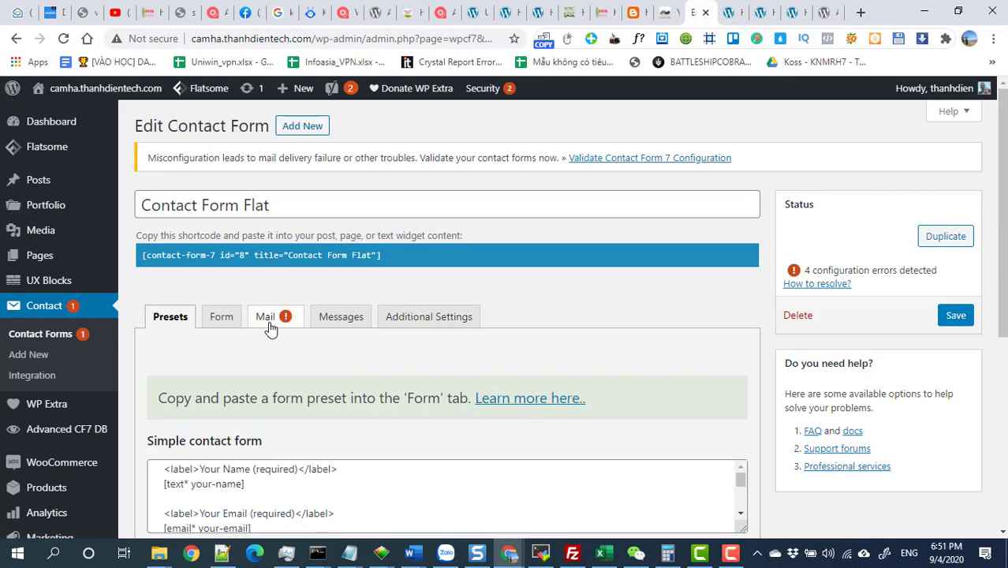
left_click(267, 322)
left_click(222, 321)
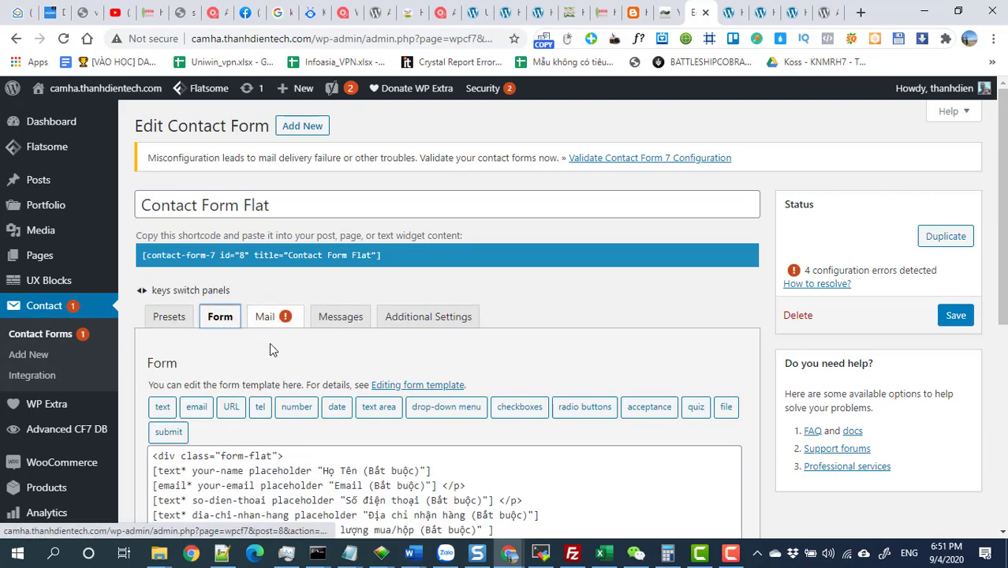
scroll(257, 299, "down", 4)
scroll(349, 309, "up", 2)
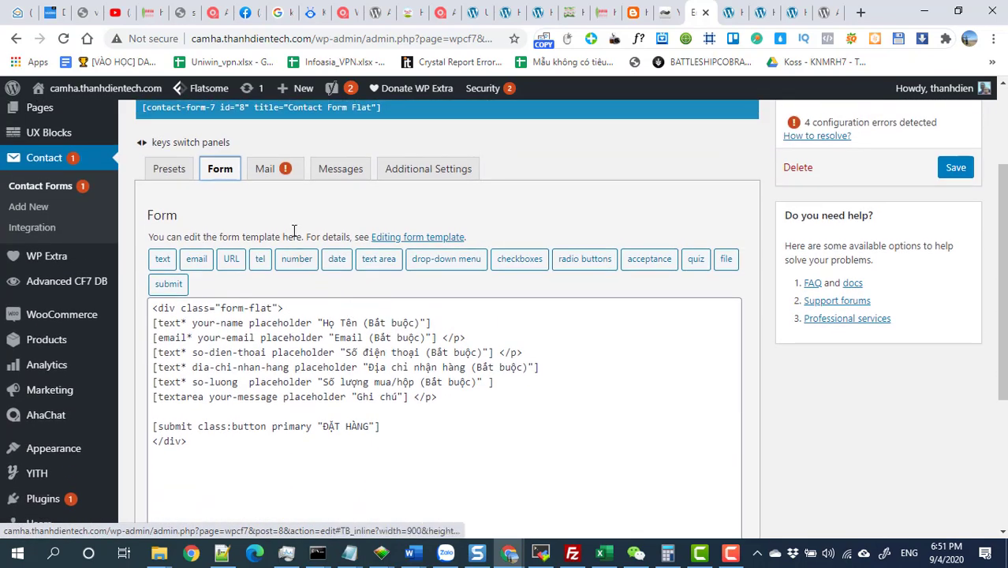
- In the form's mail template, fill in the recipient's email address using the suggested Gmail entry
left_click(266, 174)
left_click(301, 315)
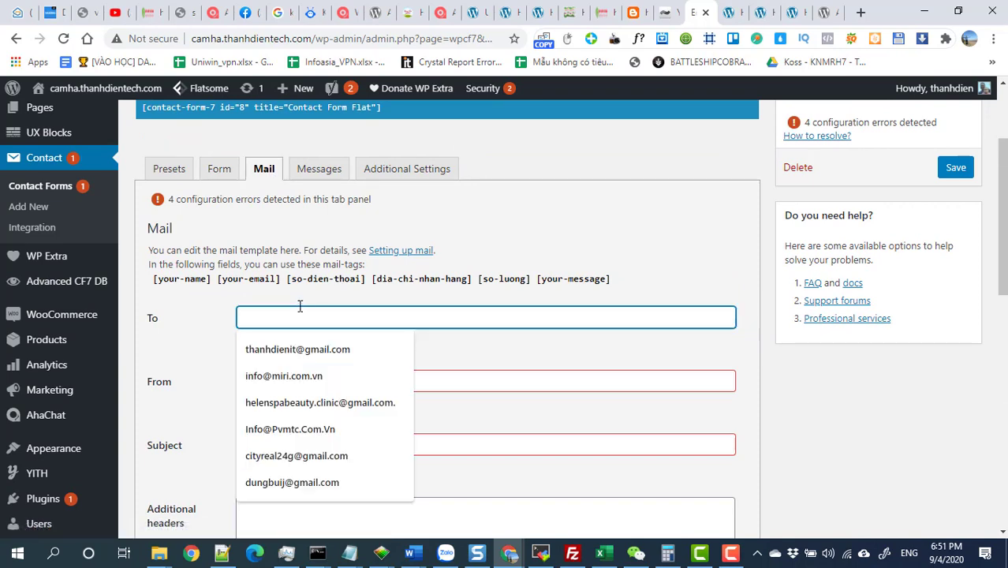
left_click(300, 352)
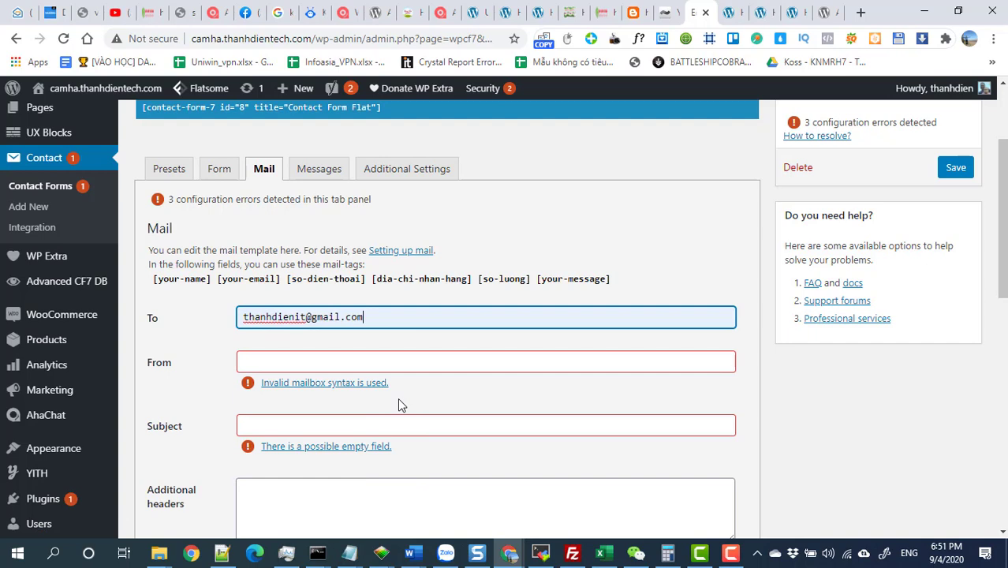
- Copy the recipient's email address into the mail template's From field
left_click(311, 360)
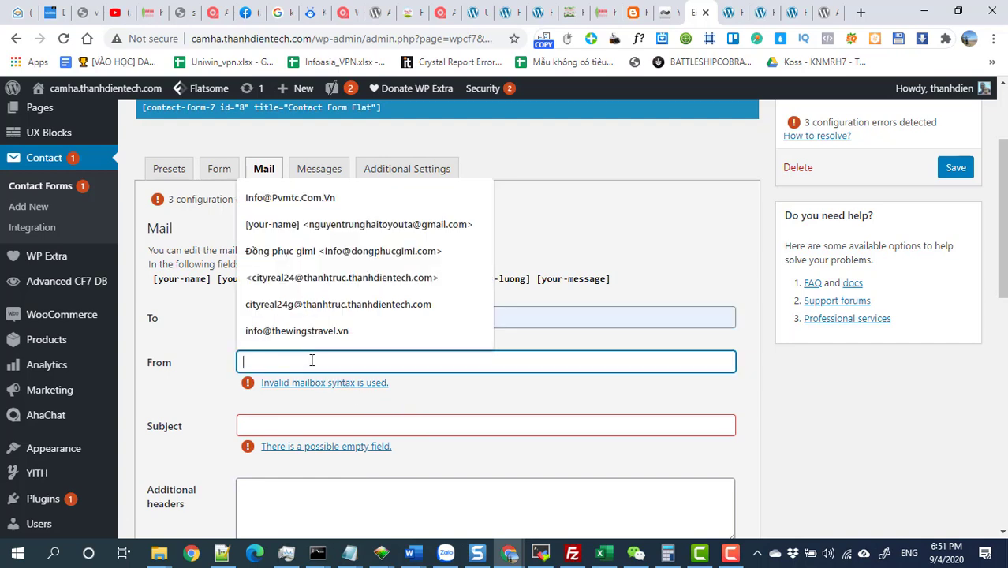
left_click(432, 407)
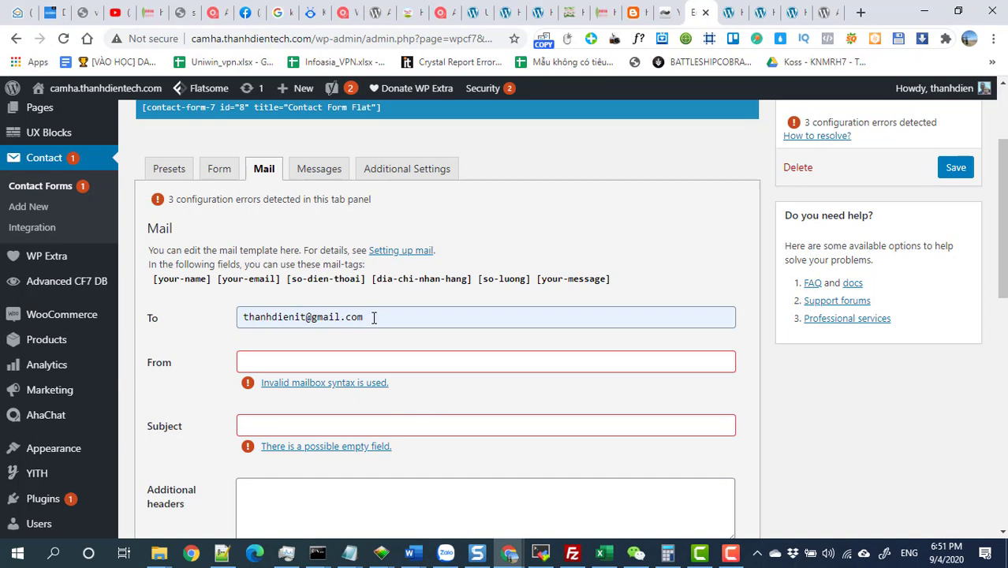
left_click_drag(372, 317, 243, 316)
key("ctrl+c")
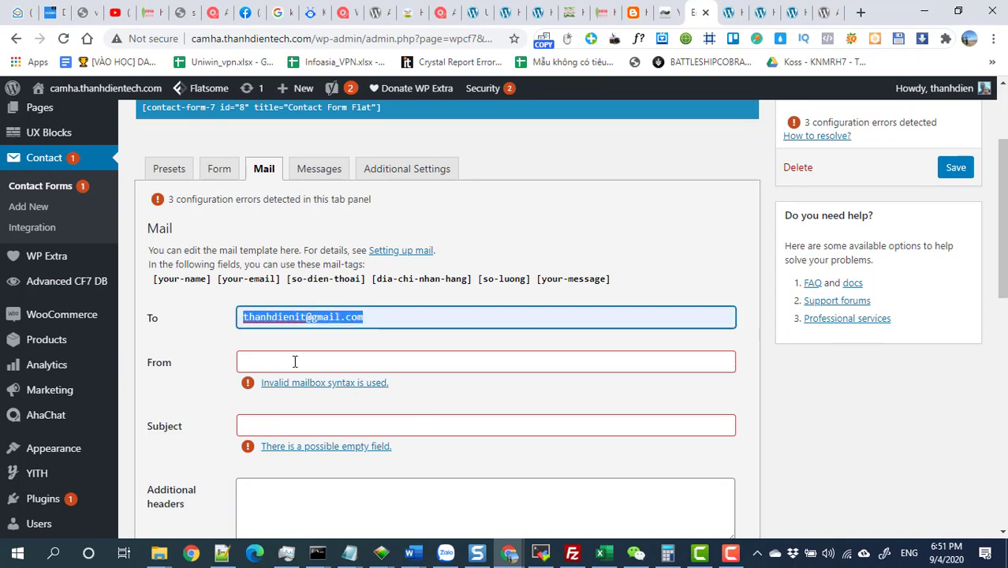
left_click(293, 364)
key("ctrl+v")
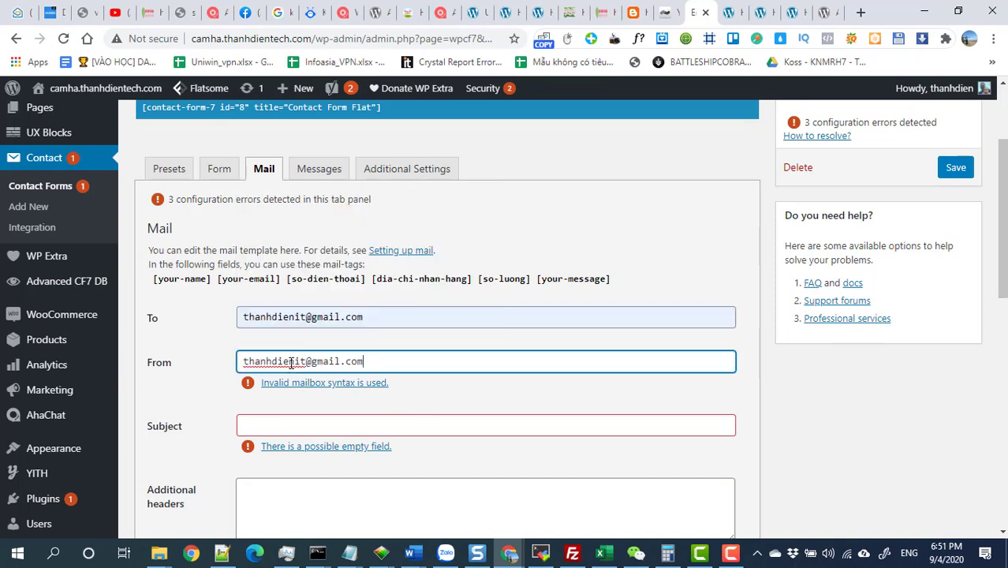
- Insert the mail-tags [your-name] and [so-dien-thoai], separated by a space, into the mail subject
left_click(378, 423)
scroll(377, 424, "down", 1)
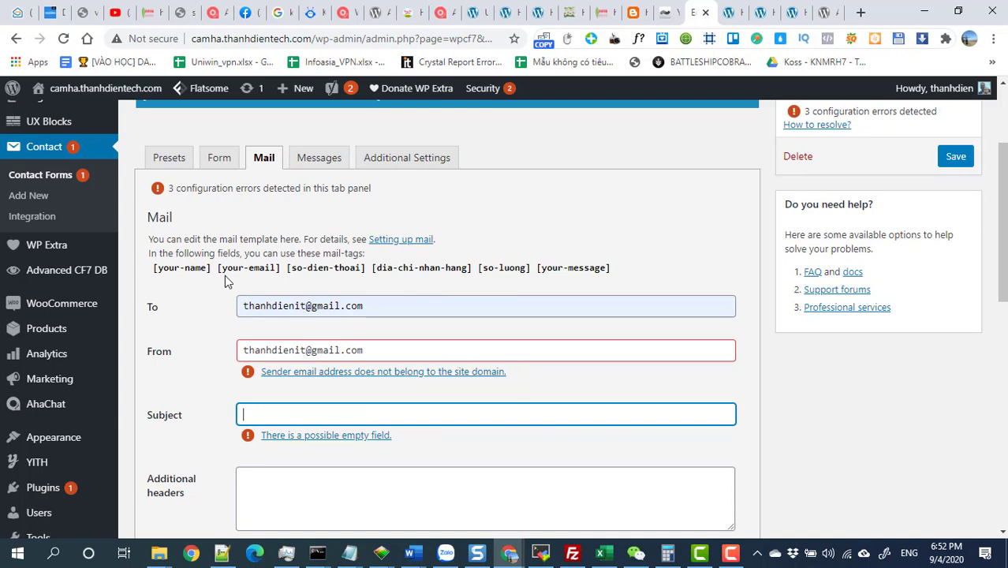
left_click_drag(213, 269, 152, 273)
key("ctrl+c")
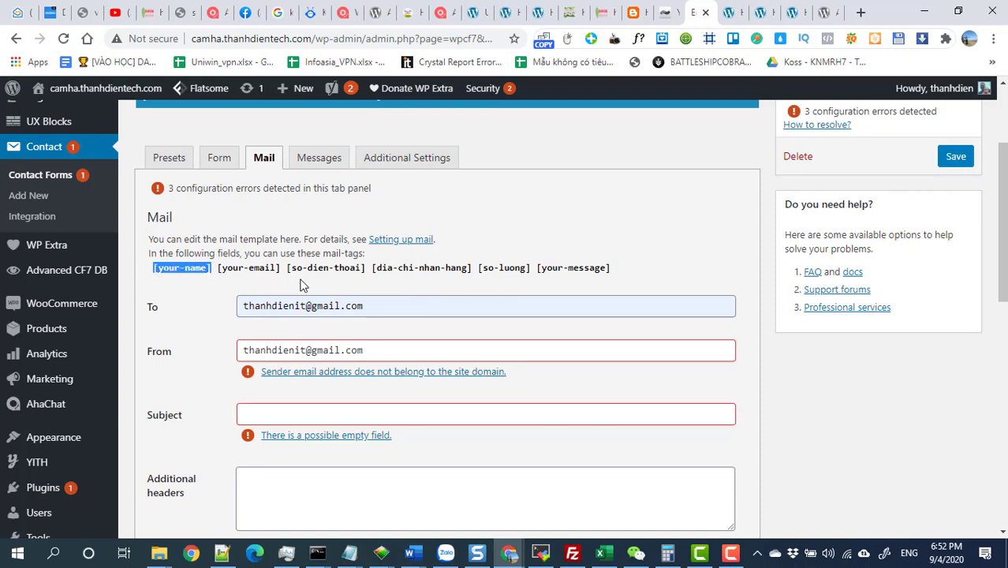
left_click(272, 409)
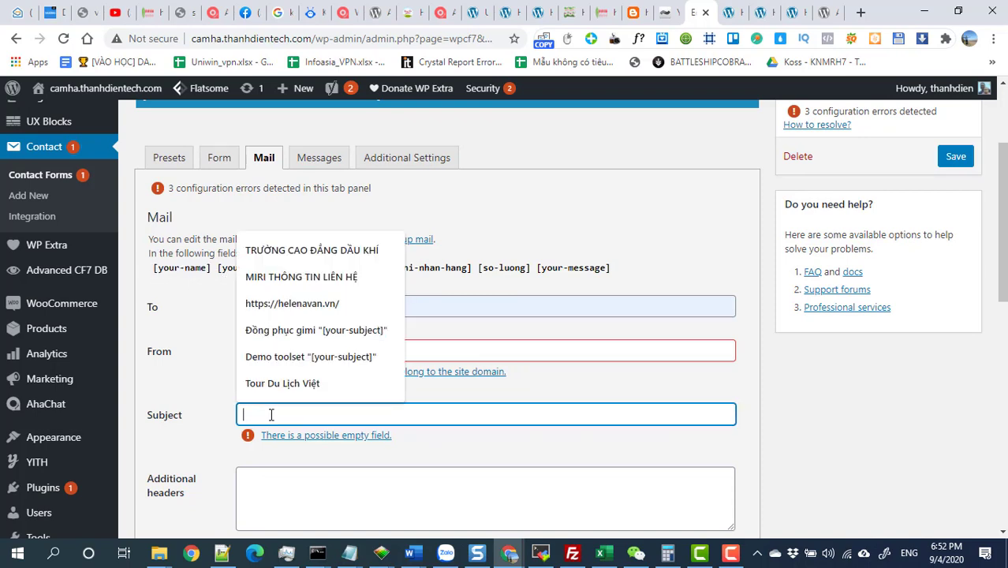
key("ctrl+v")
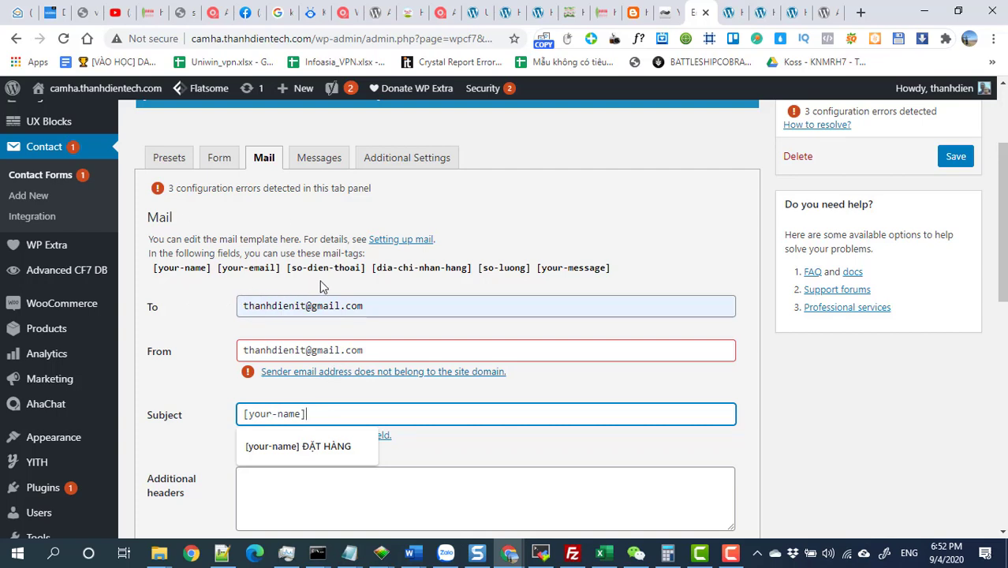
left_click_drag(365, 270, 289, 275)
key("ctrl+c")
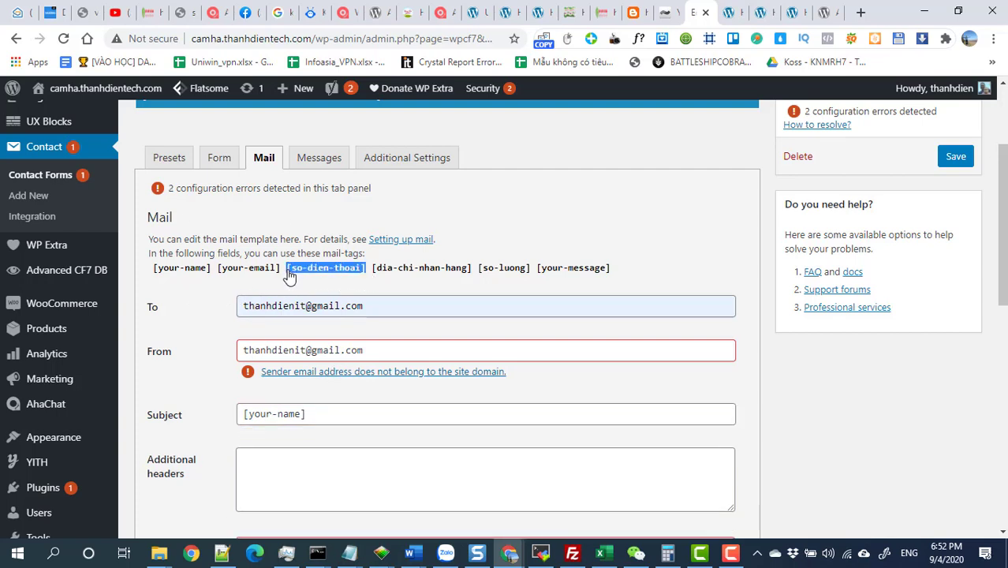
left_click(328, 413)
key("ctrl+v")
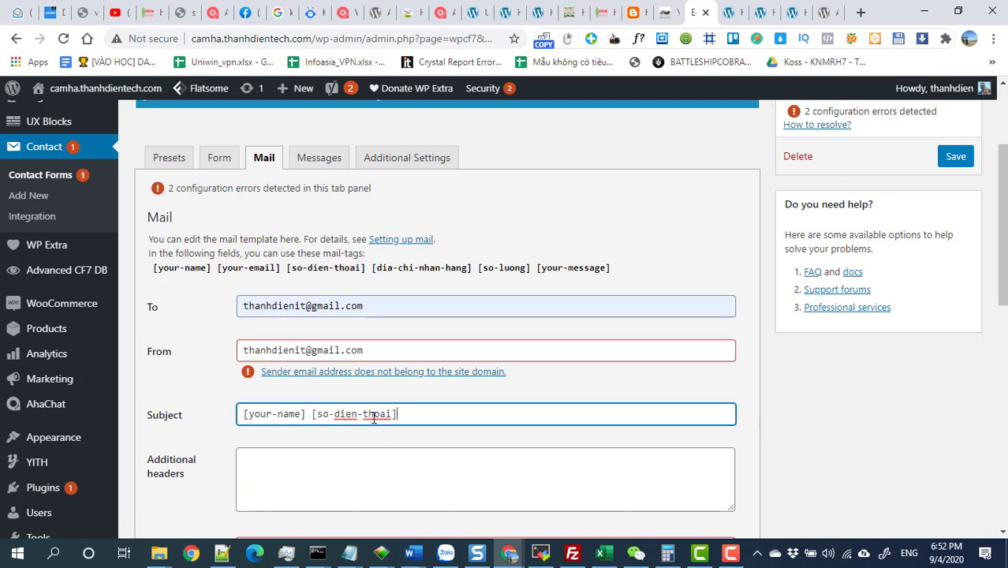
- Append the text "ĐẶT HÀNG HẠ KHANG ĐƯỜNG" after the mail-tags in the subject
type("D")
type("ẶT HANG HA")
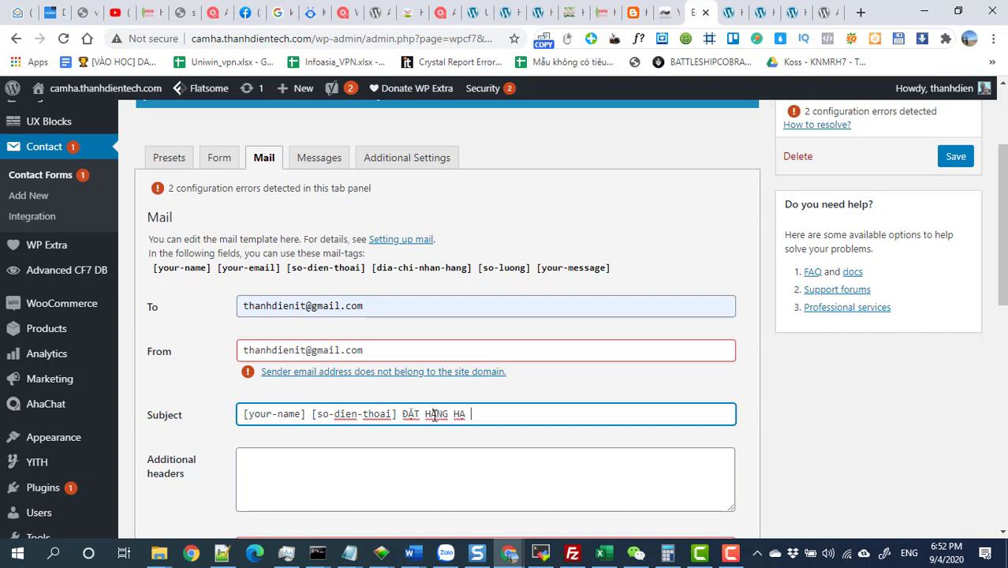
type(" KHANG")
type(" ĐUONG")
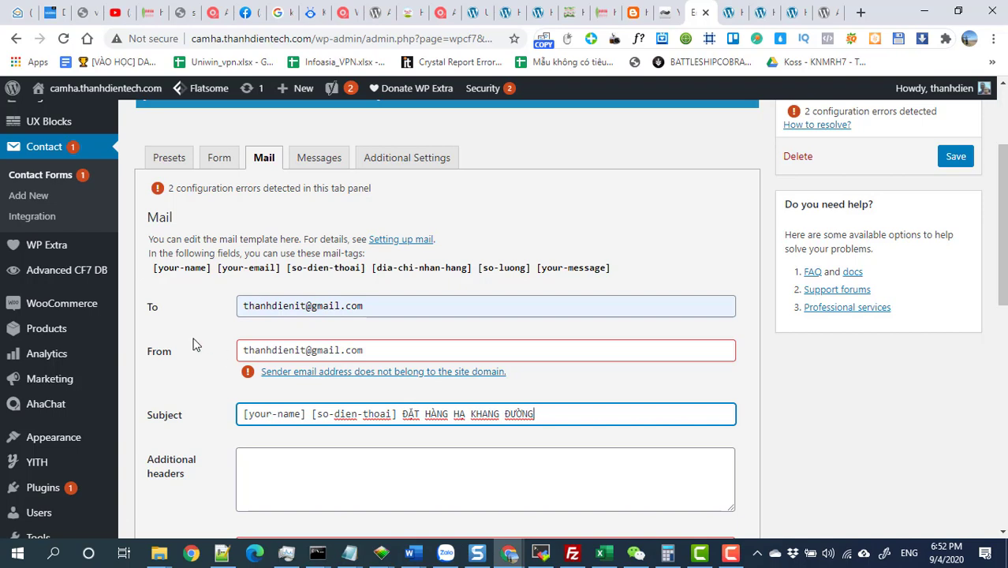
left_click_drag(371, 350, 247, 339)
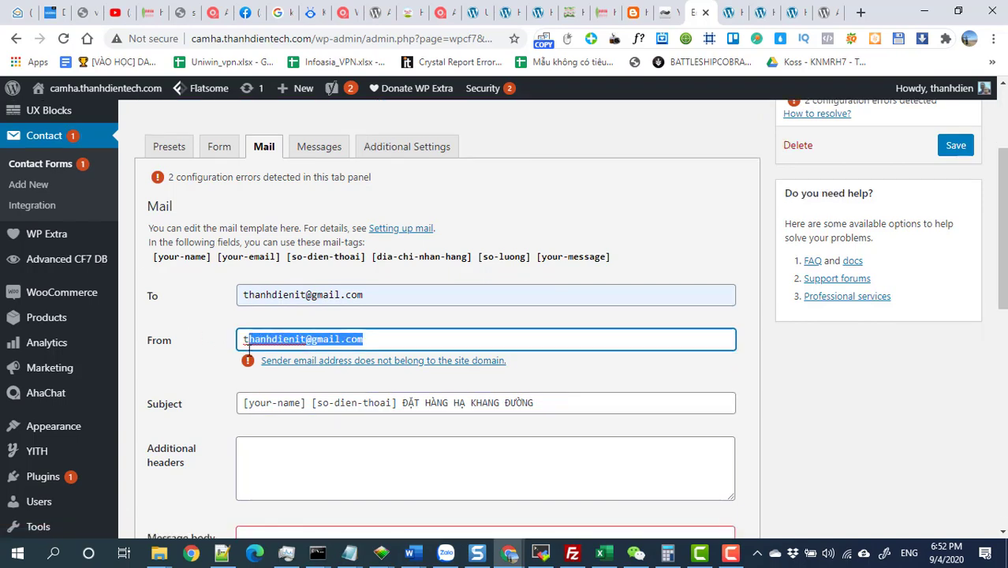
left_click(247, 340)
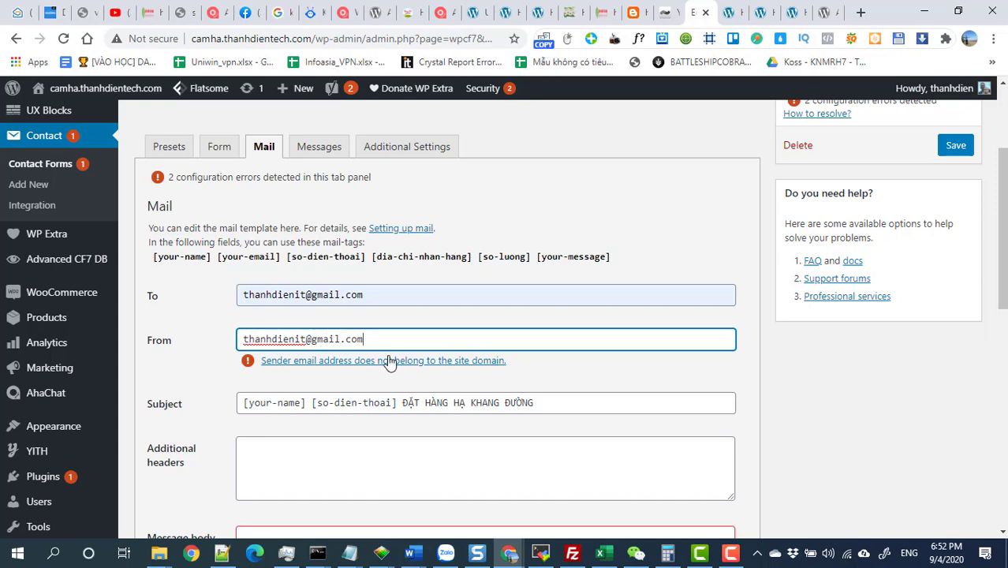
scroll(338, 374, "down", 2)
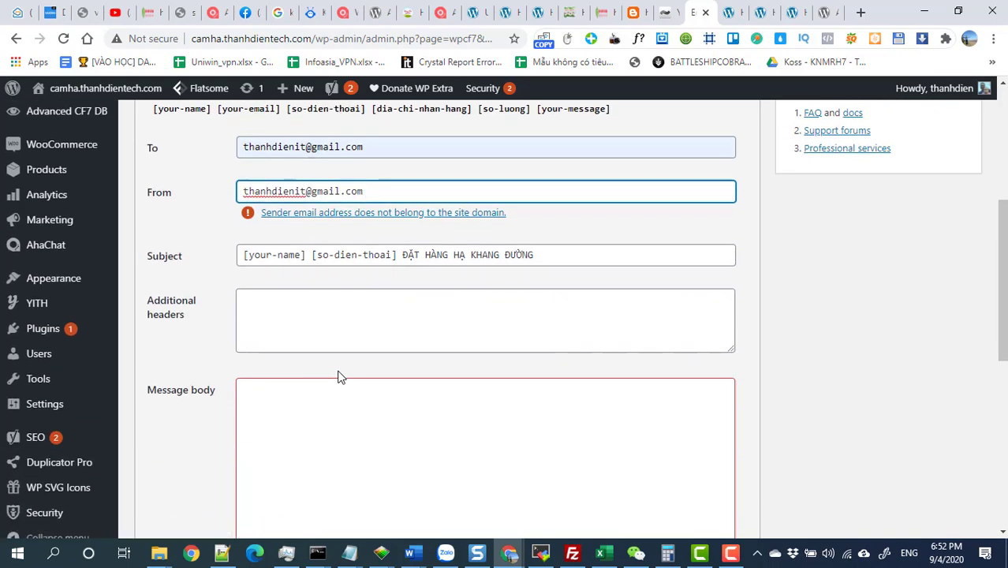
scroll(339, 375, "up", 1)
left_click_drag(370, 266, 229, 267)
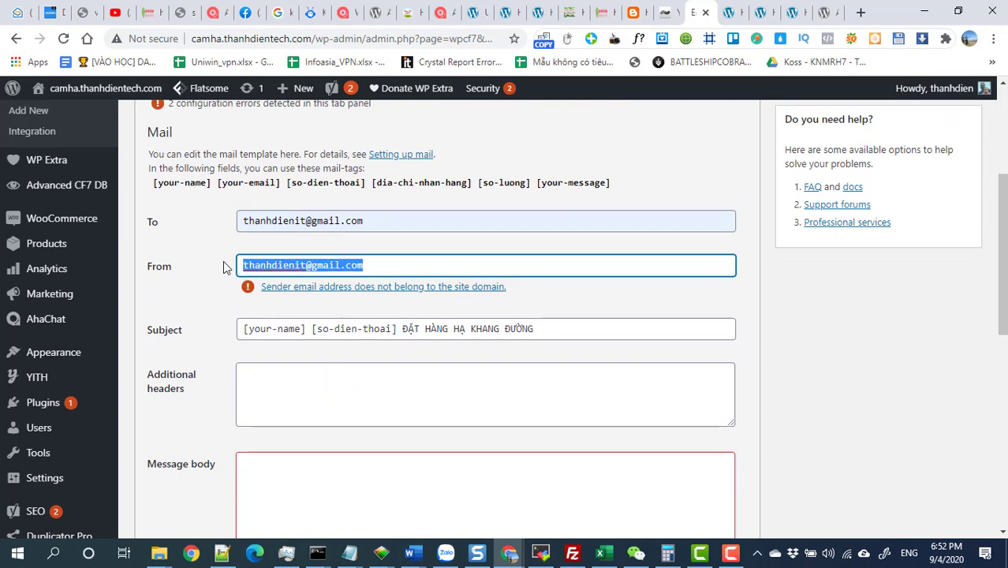
left_click(285, 384)
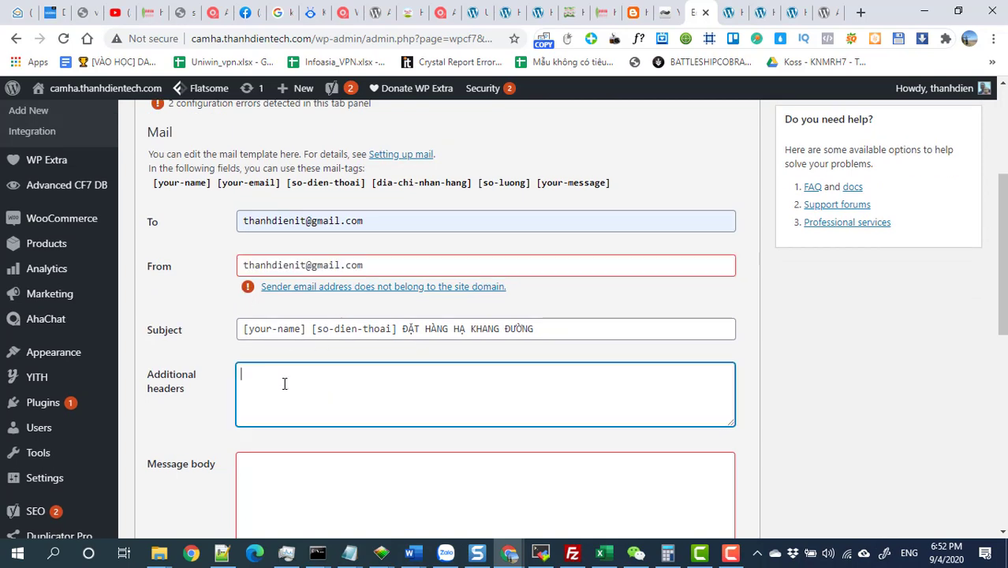
key("ctrl+v")
key("ctrl+z")
- Copy the sender's email address from the From field into the additional headers
left_click_drag(371, 264, 235, 273)
key("ctrl+c")
left_click(275, 396)
key("ctrl+v")
left_click(295, 466)
scroll(295, 424, "down", 1)
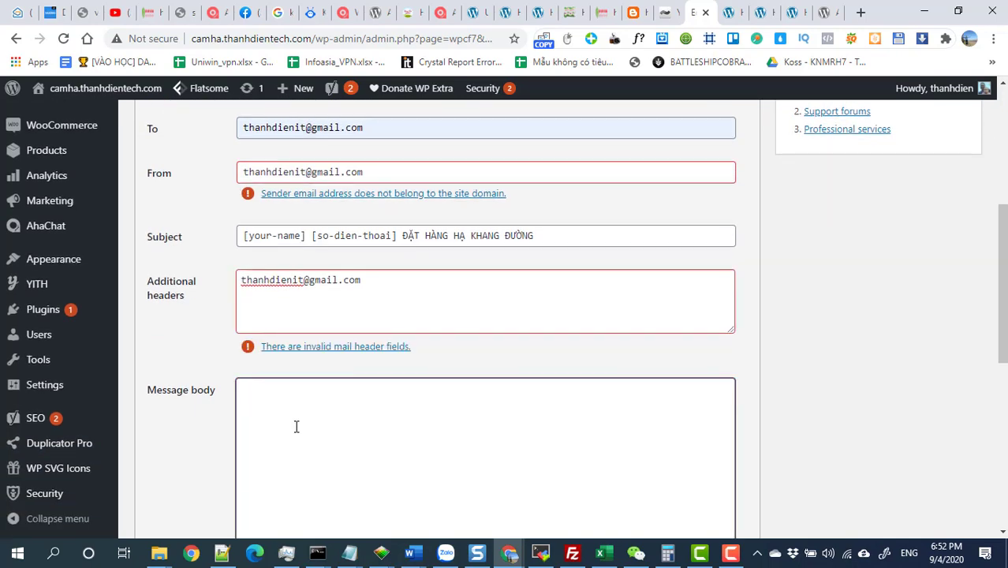
scroll(295, 424, "up", 1)
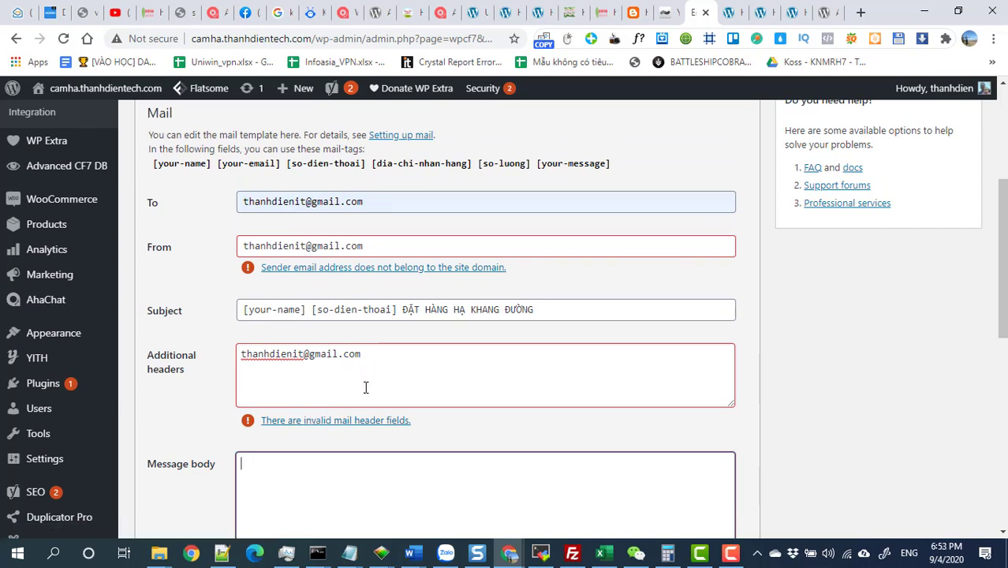
left_click(385, 354)
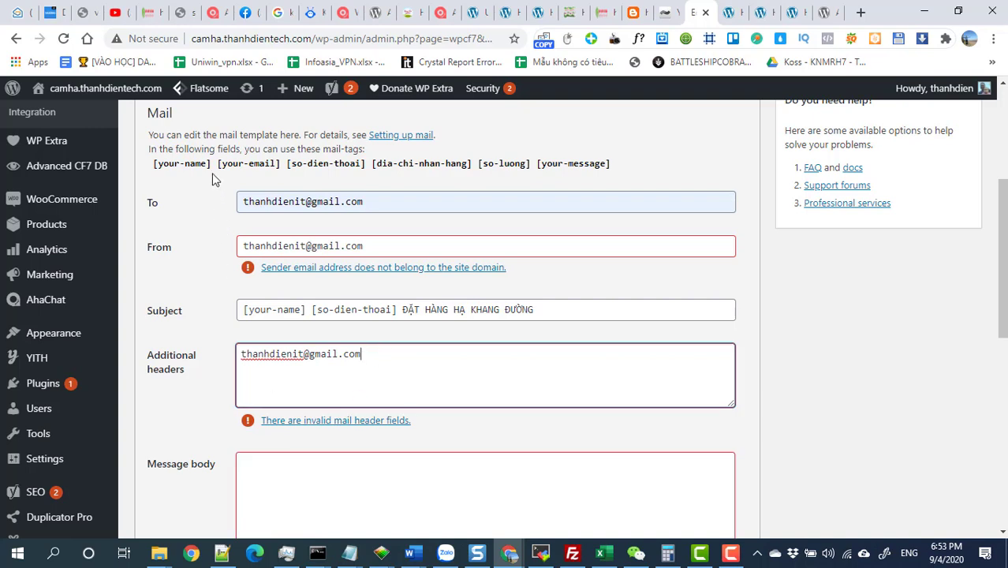
- Enter "Họ Tên : [your-name]" as the first line of the message body, copying the tag from the mail-tag list
left_click_drag(210, 166, 151, 166)
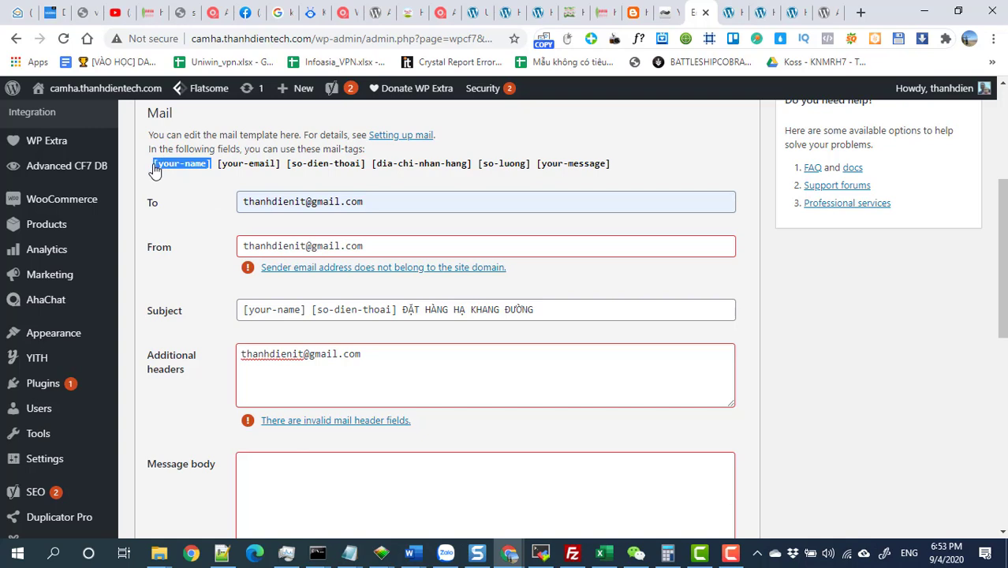
left_click(288, 476)
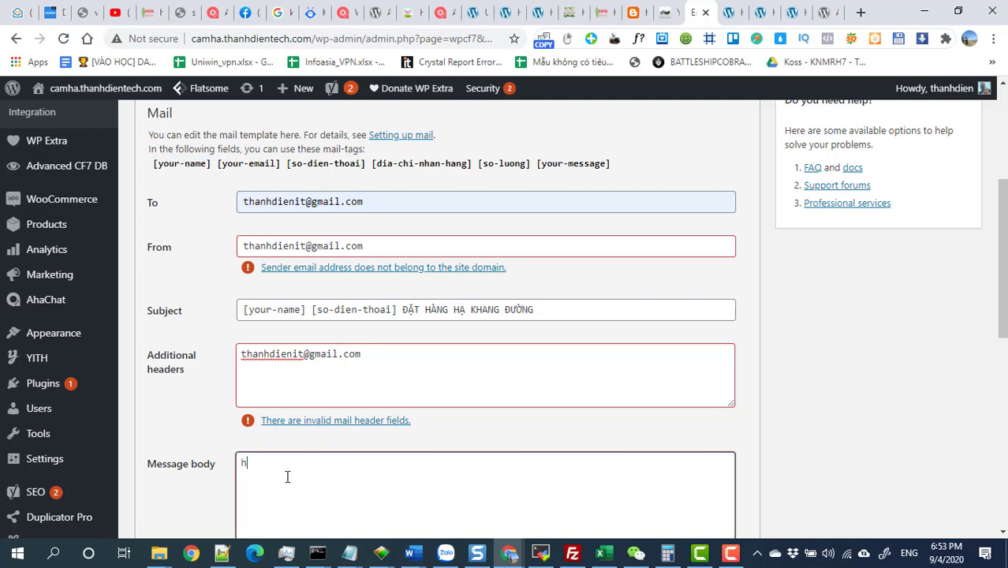
key("BackSpace")
key("BackSpace")
type("Họ")
key("ctrl+v")
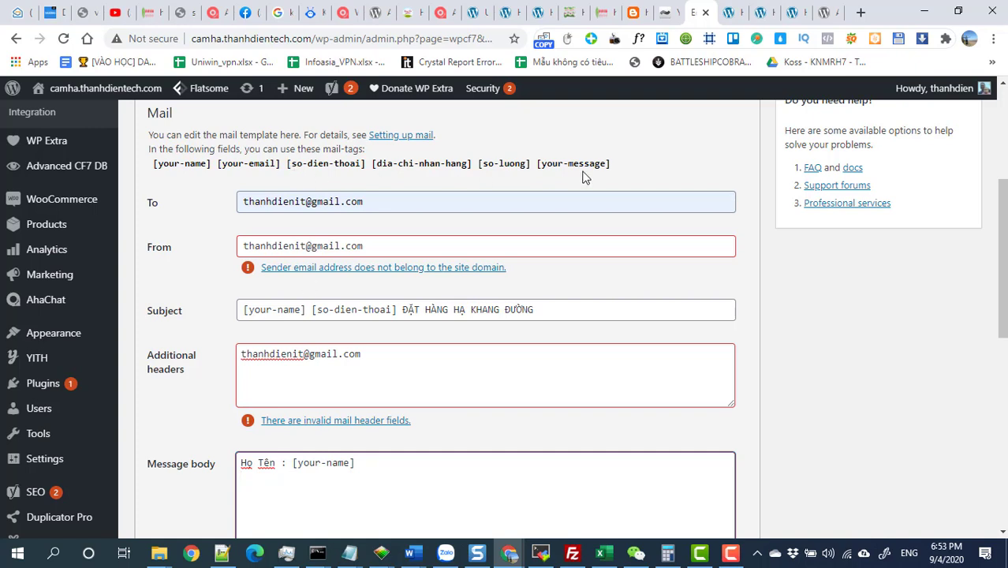
- Copy the remaining mail-tags, from [your-email] through [your-message], onto a new line of the message body
left_click(505, 174)
left_click_drag(505, 174, 216, 167)
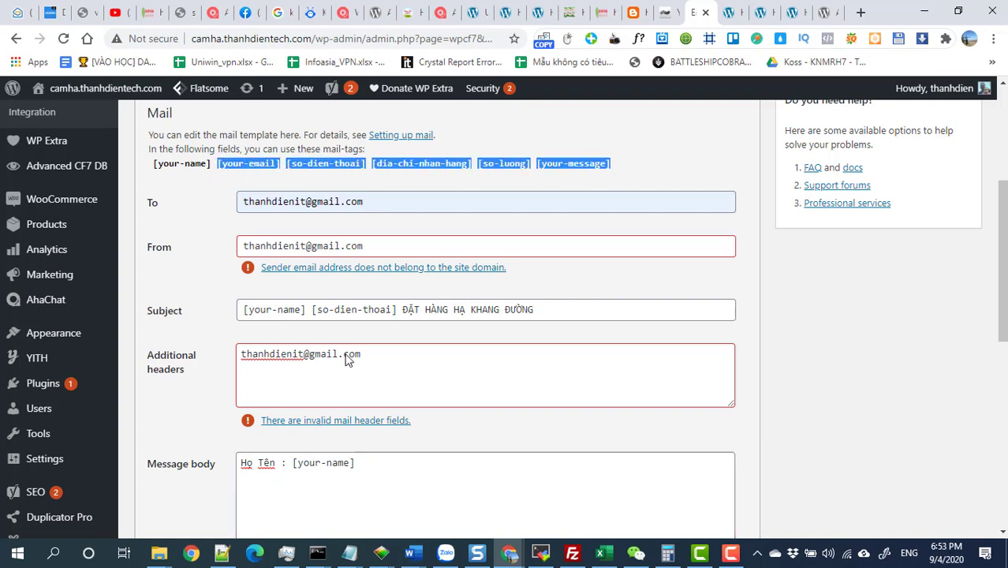
left_click(366, 467)
key("ctrl+v")
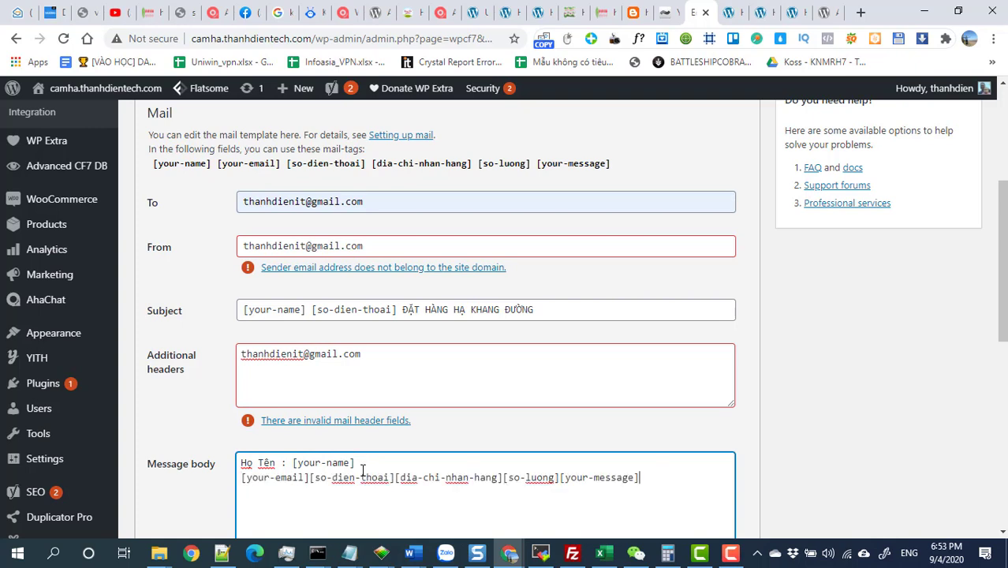
- Split the copied tags in the message body so each one from [your-email] to [your-message] has its own line
left_click(309, 478)
key("Return")
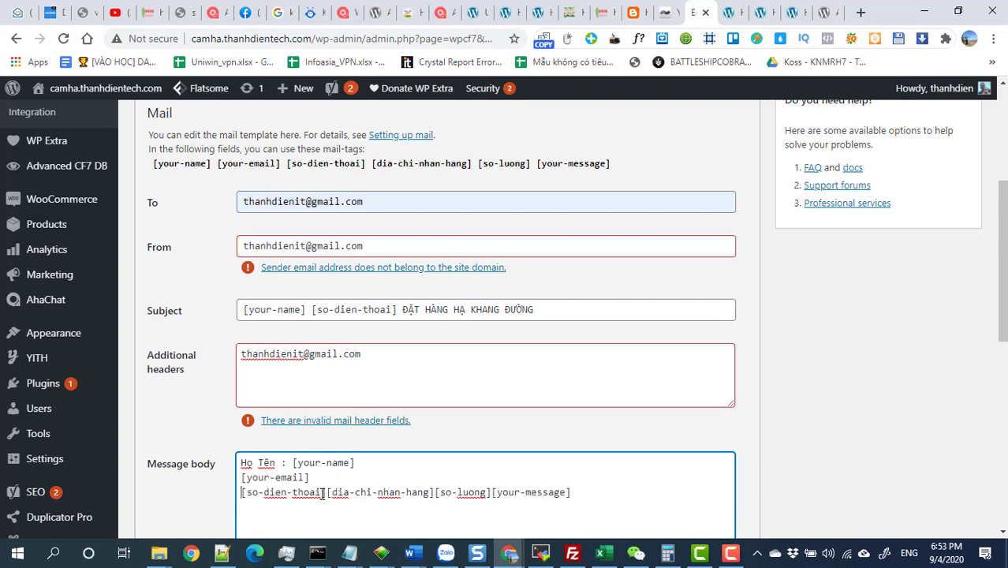
left_click(327, 492)
key("Return")
left_click(348, 507)
key("Return")
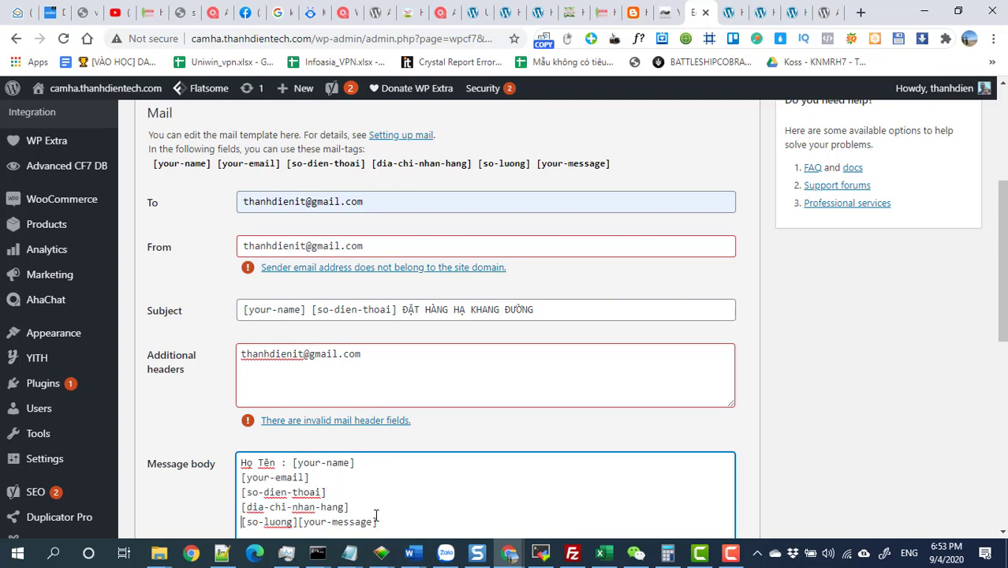
left_click(299, 522)
key("Return")
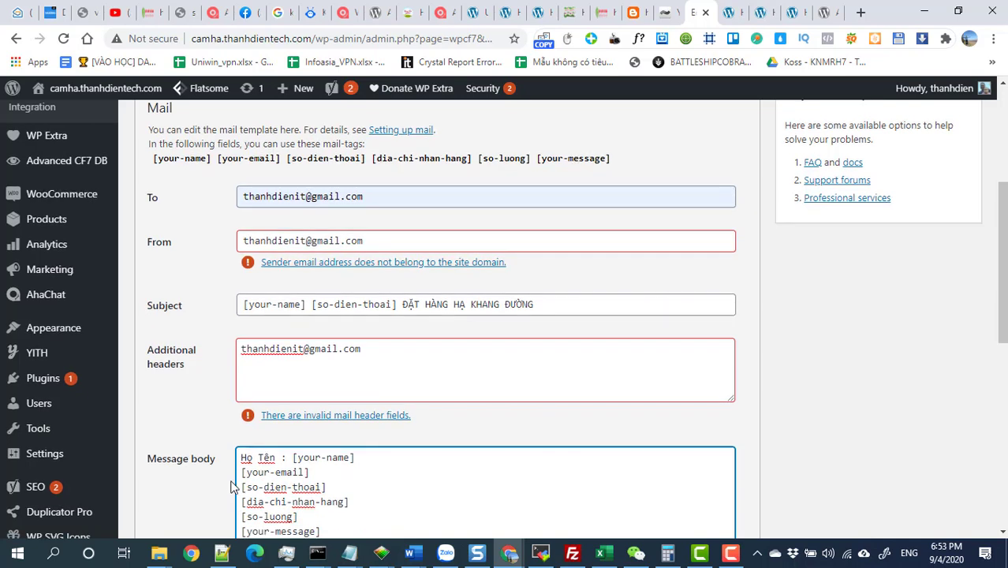
- Label the [your-email] line of the message body with "Email : " in front of the tag
key("Up")
key("Up")
key("Up")
key("Up")
type("Email ")
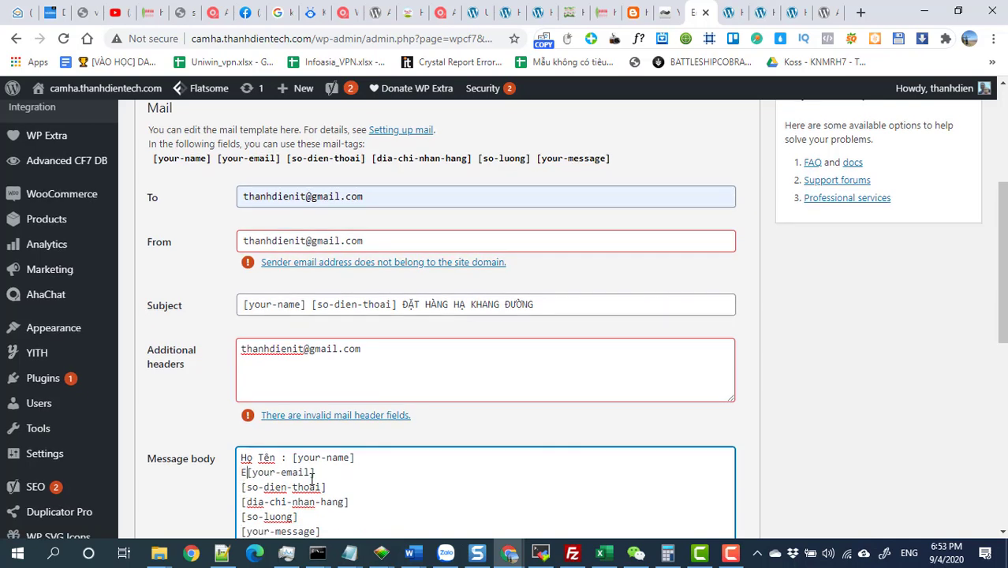
type(":")
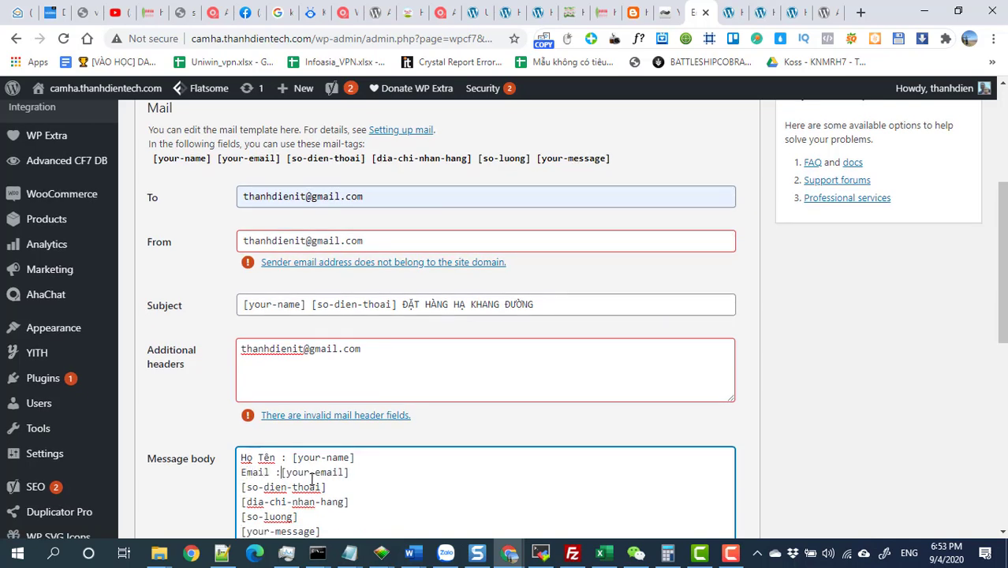
- Label the [so-dien-thoai] line of the message body with "Số điện thoại : " in front of the tag
left_click(241, 488)
type("số D")
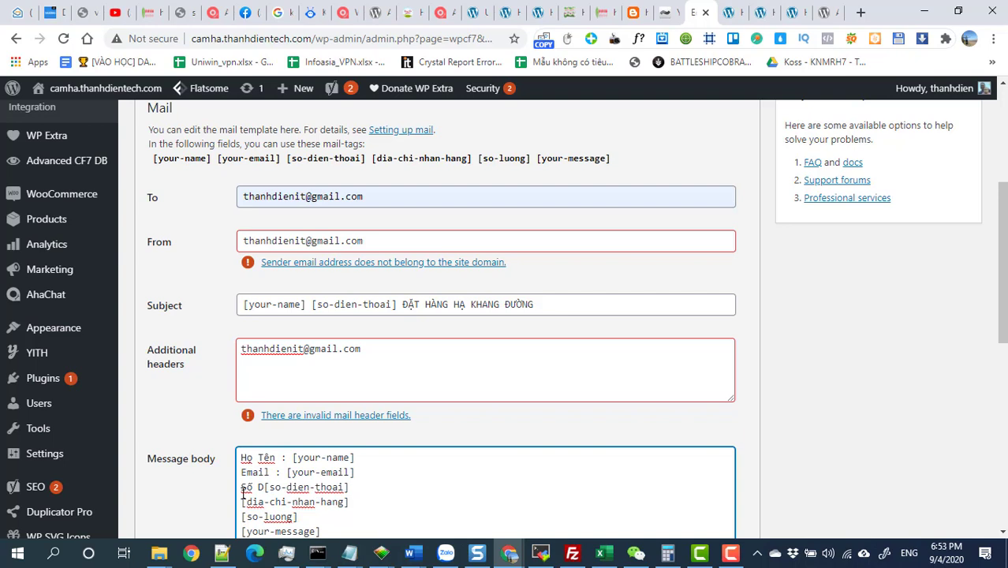
key("BackSpace")
type("d")
key("BackSpace")
type("điện thoại")
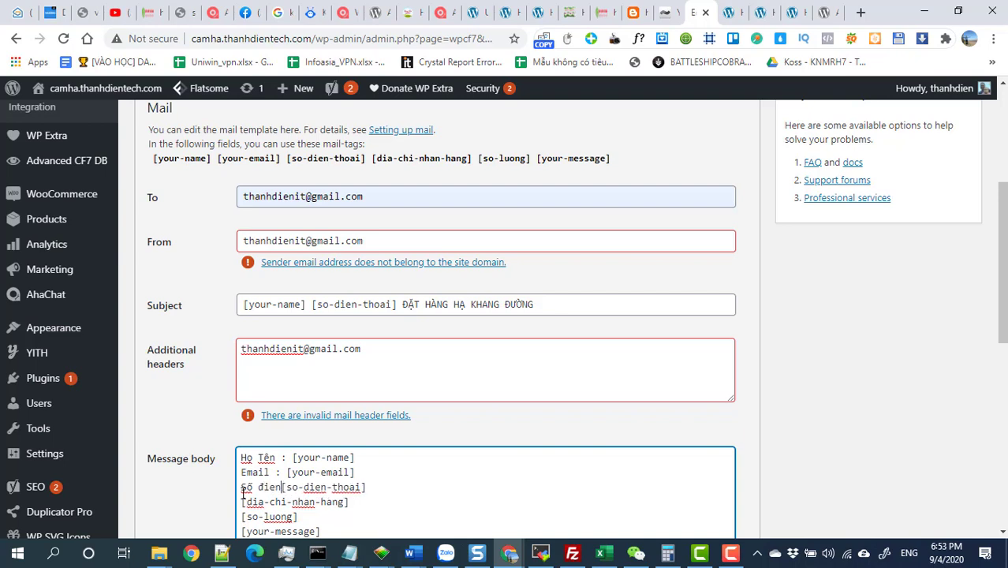
type(" :")
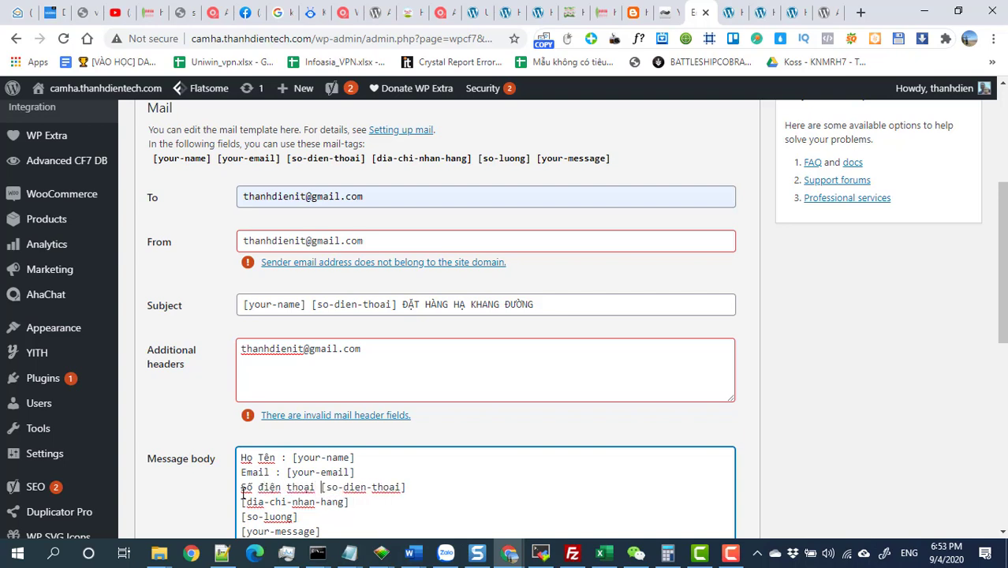
- Insert the label "Địa chỉ : " before the [dia-chi-nhan-hang] tag in the message body
scroll(245, 426, "down", 1)
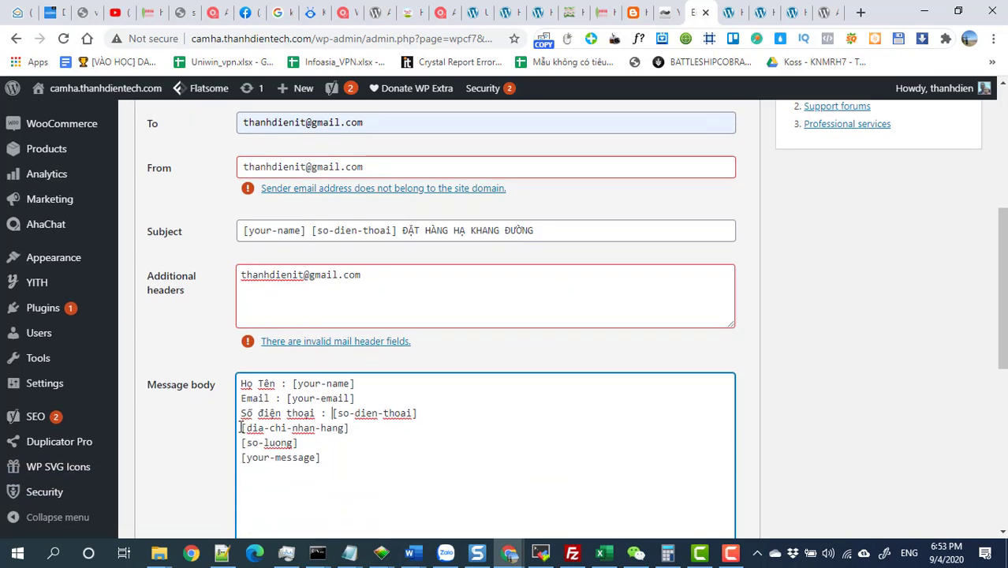
type("Da")
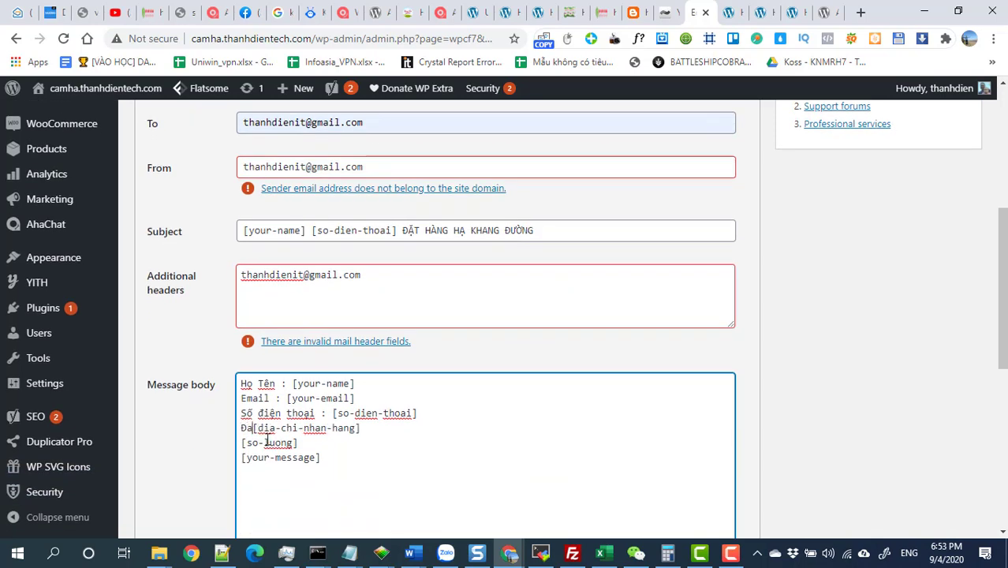
key("BackSpace")
type("ịa chỉ ")
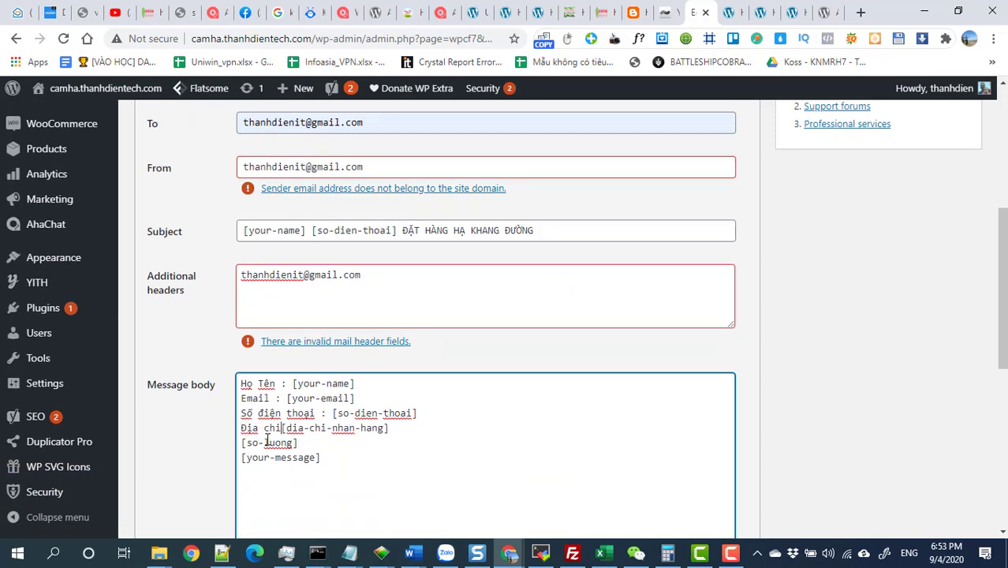
type(":")
- Insert the label "Số lượng : " before the [so-luong] tag in the message body
left_click(241, 444)
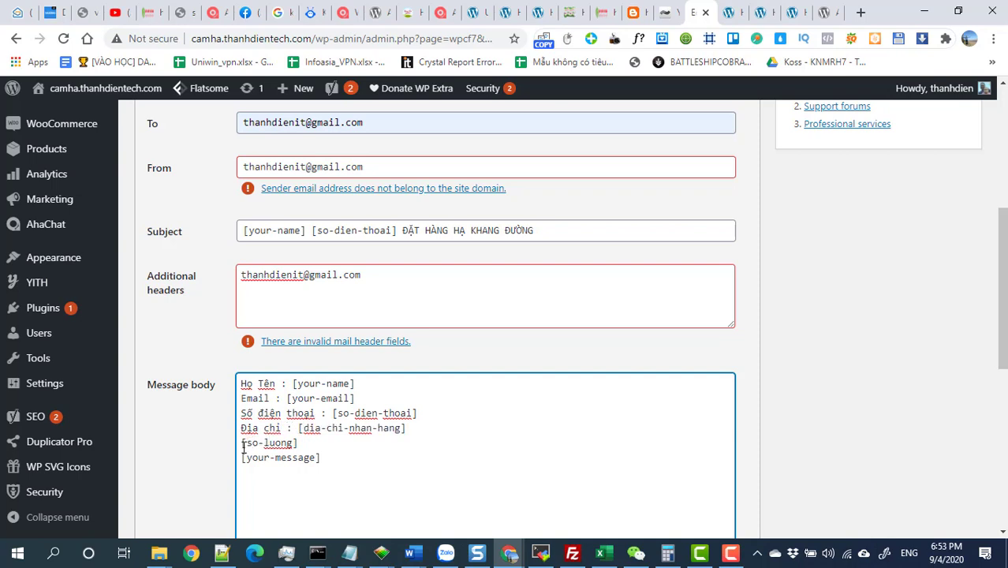
type("Số ")
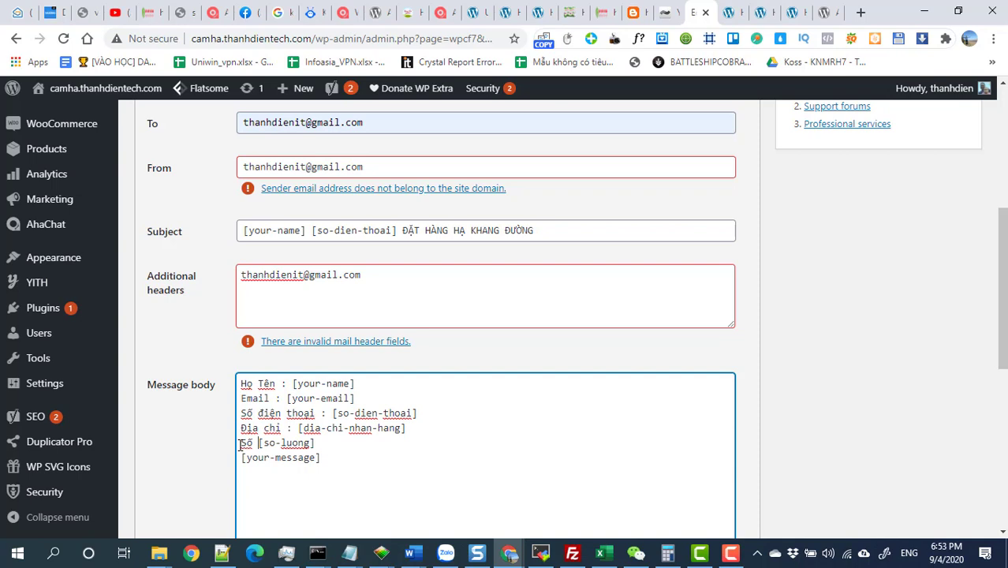
type("lượng ")
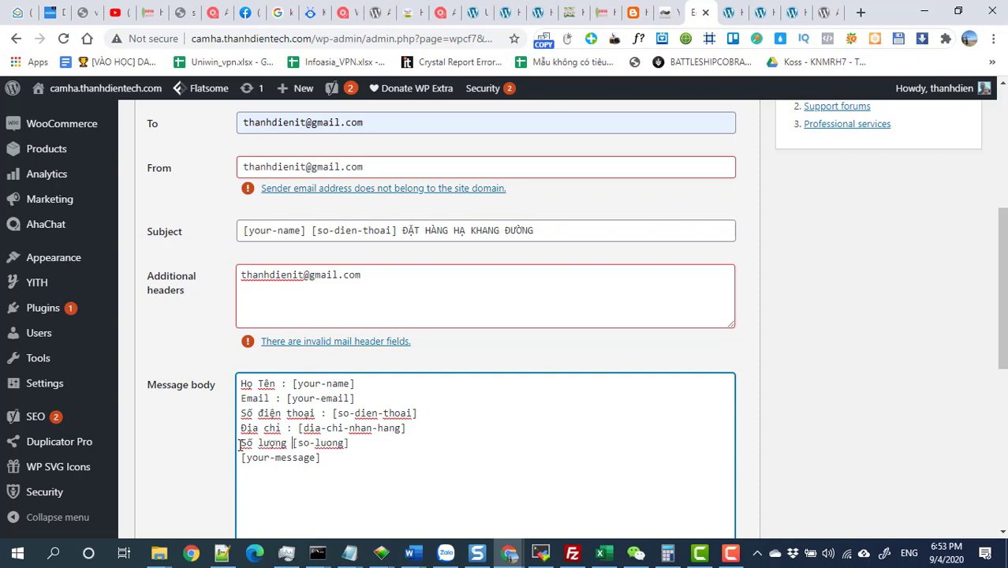
type(": ")
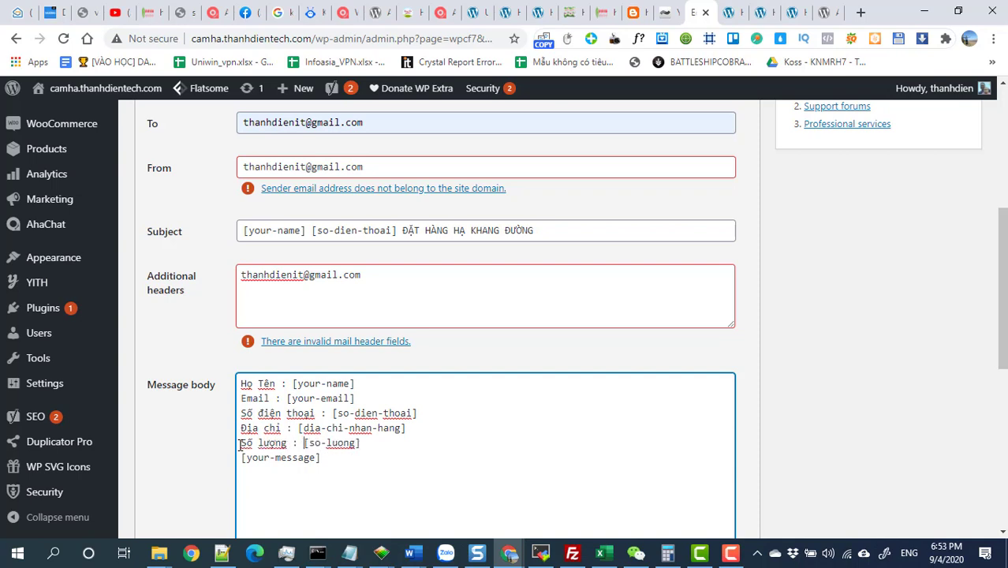
- Insert the label "Ghi chú : " before the [your-message] tag in the message body
type("Nội")
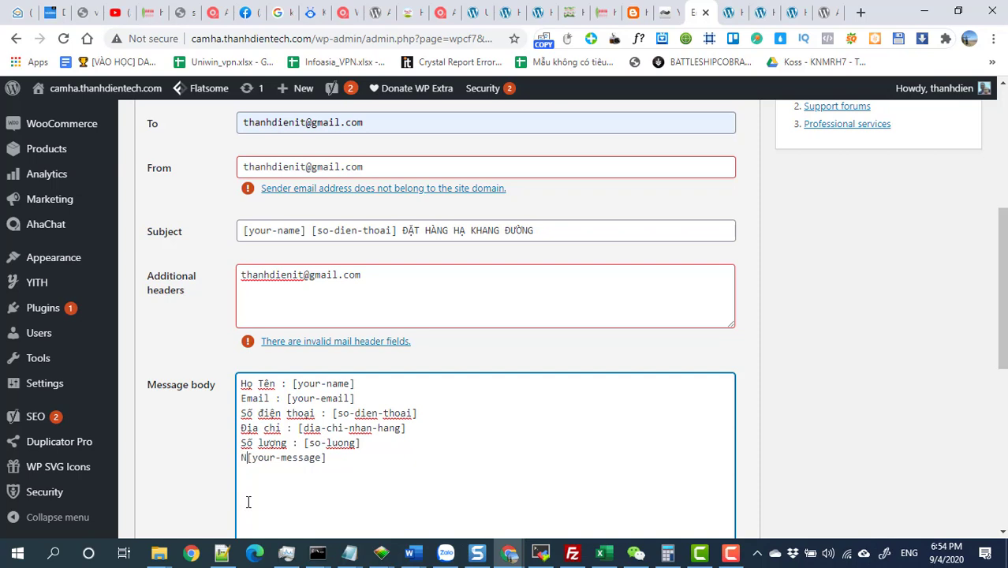
key("ctrl+z")
type("g")
key("BackSpace")
type("Ghi chú")
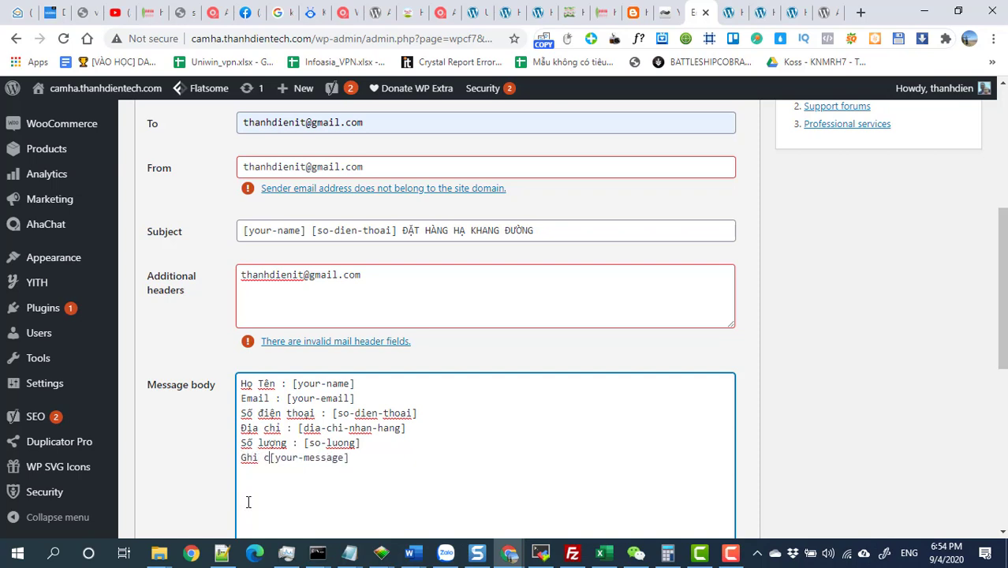
type(" :")
- Save the contact form with the completed mail template
scroll(400, 427, "down", 4)
scroll(400, 427, "up", 7)
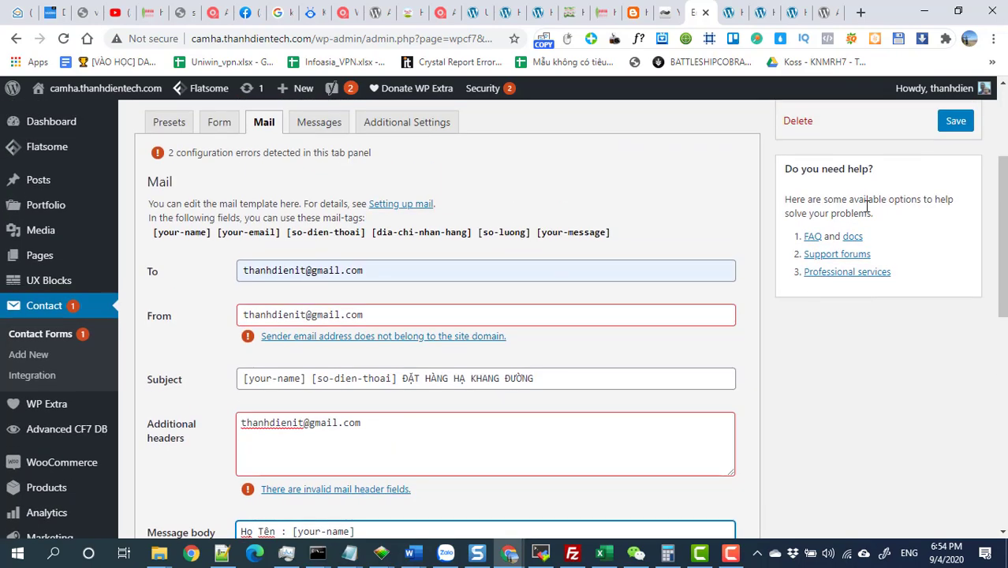
left_click(953, 123)
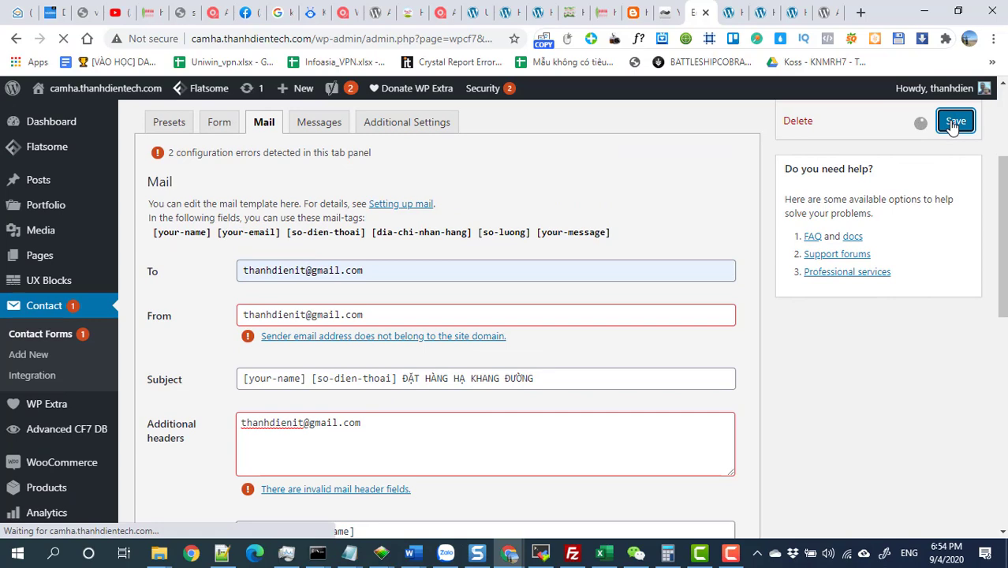
- Review the saved sender, additional headers and message body of the mail template, and save the contact form again
scroll(739, 343, "down", 5)
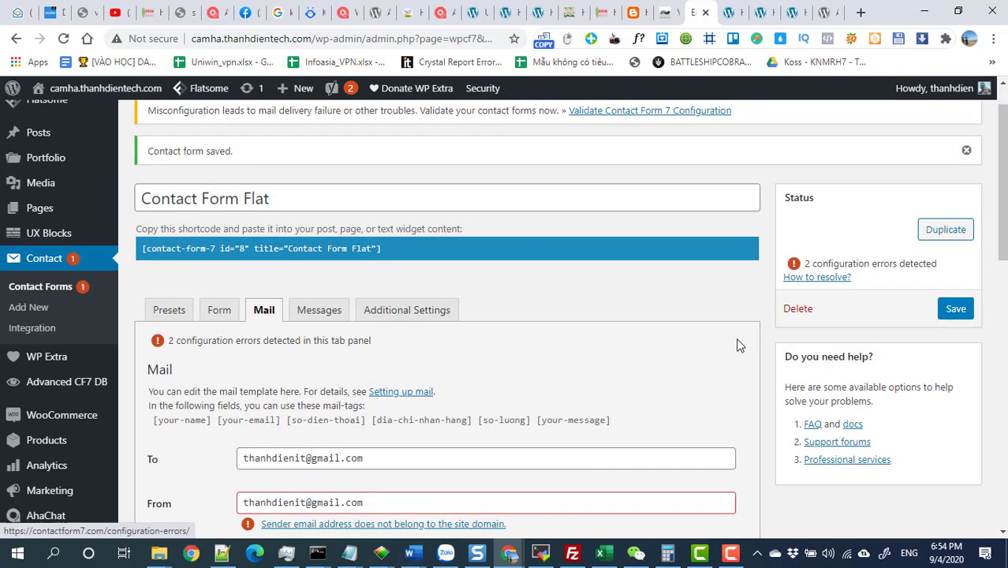
scroll(383, 360, "down", 1)
scroll(386, 367, "up", 2)
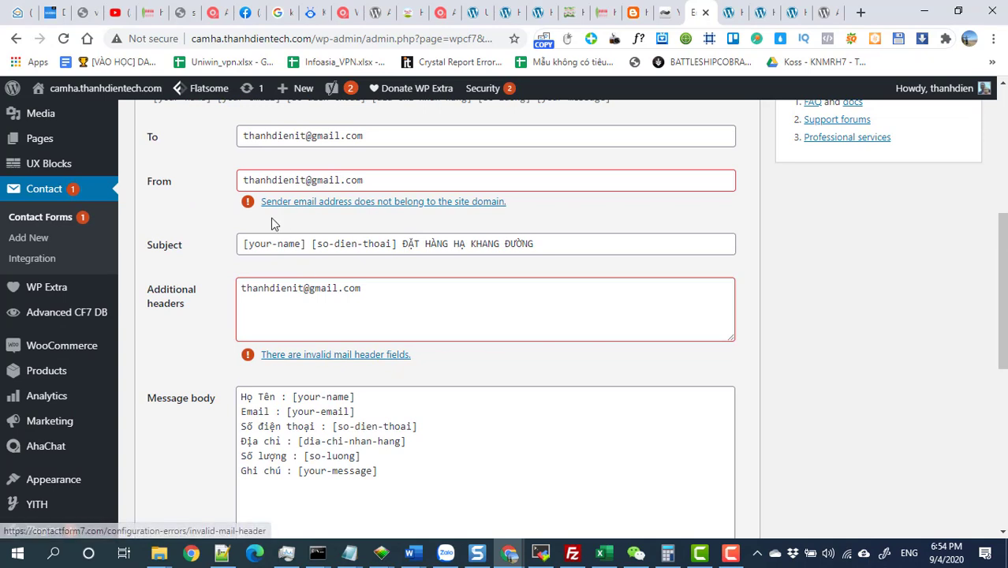
left_click(366, 289)
scroll(293, 357, "down", 1)
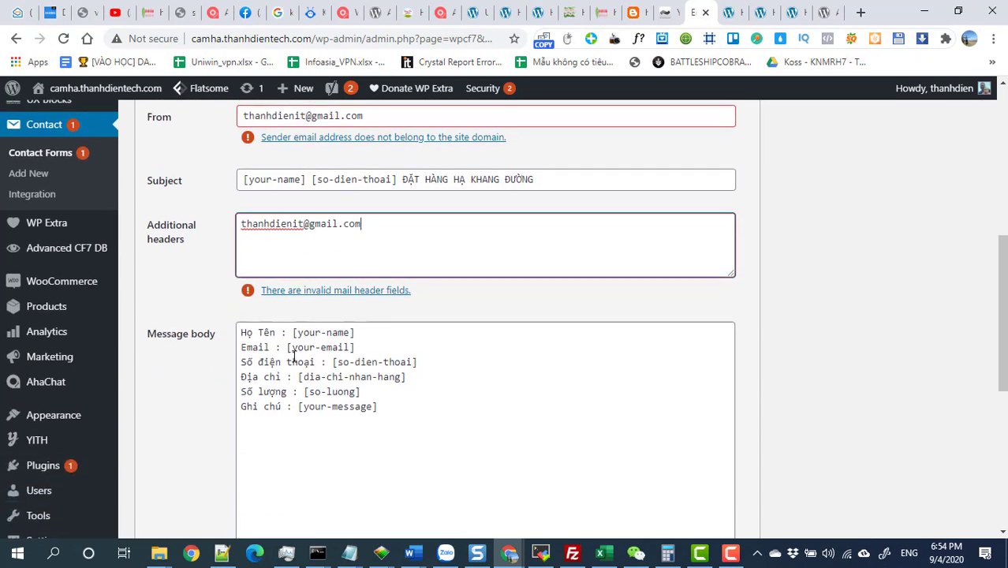
scroll(308, 294, "up", 2)
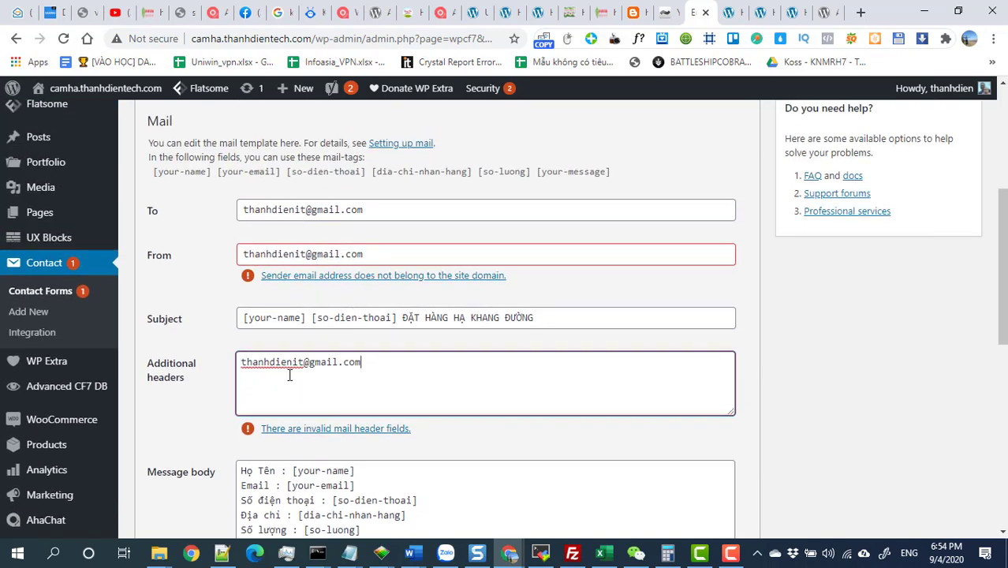
scroll(359, 379, "down", 5)
scroll(315, 436, "down", 1)
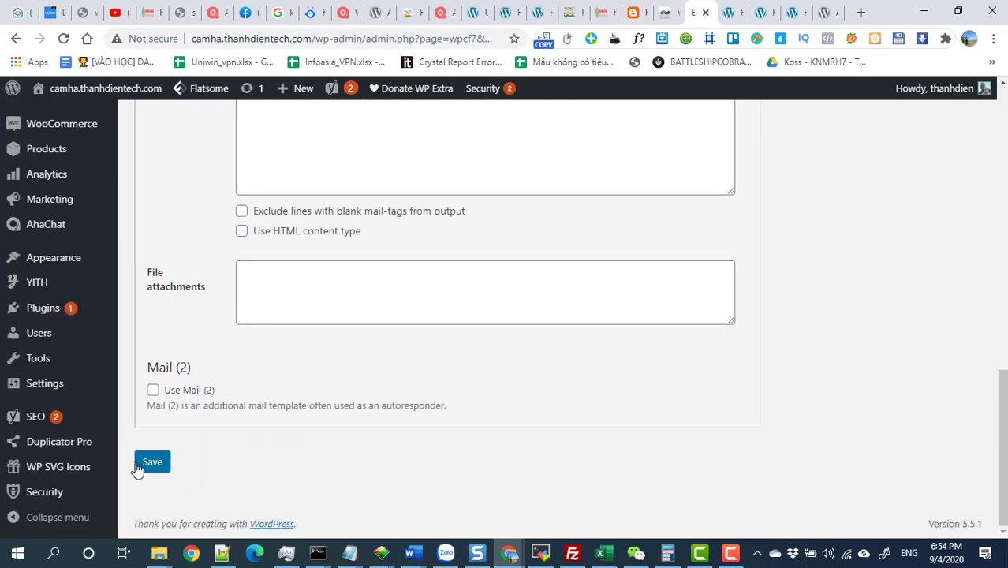
left_click(154, 464)
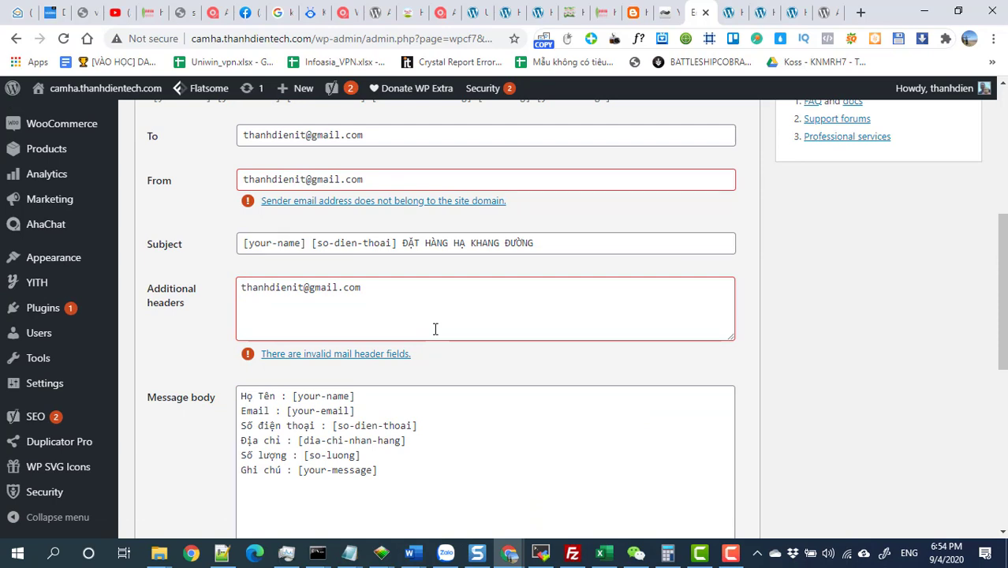
scroll(435, 330, "down", 2)
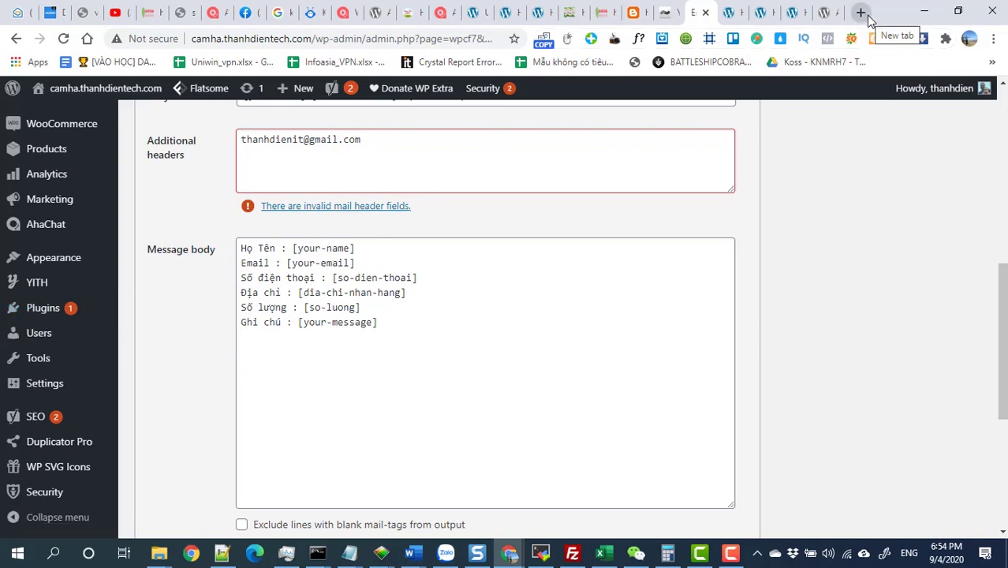
- Switch to the Gmail window and open the Google Account management page for the signed-in mailbox
mouse_move(510, 552)
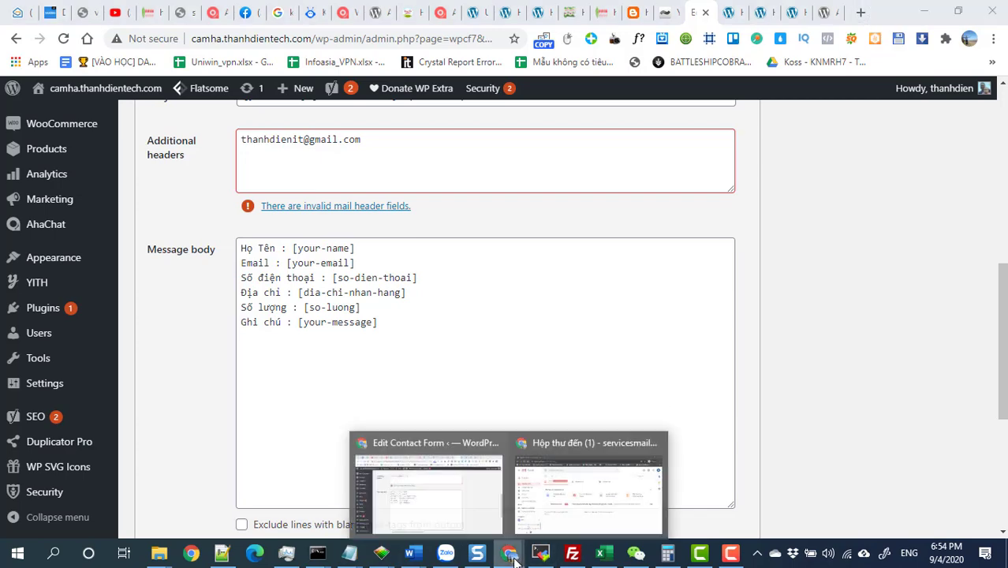
left_click(563, 509)
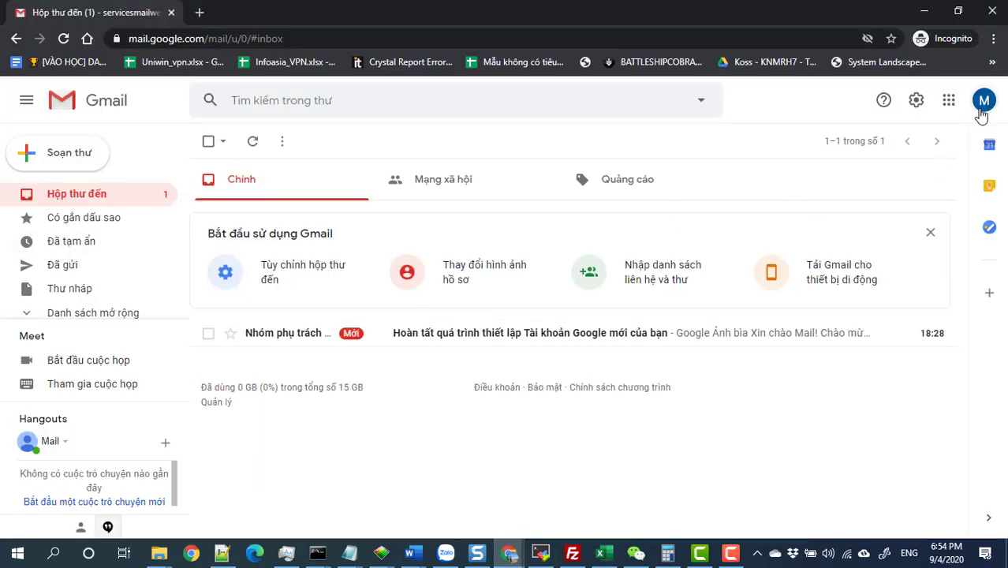
left_click(983, 103)
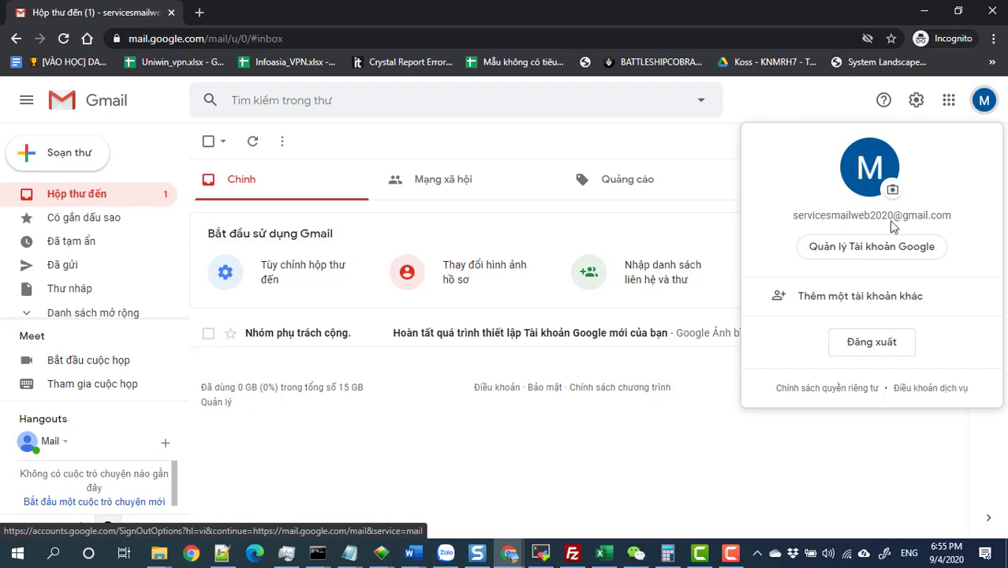
left_click(984, 110)
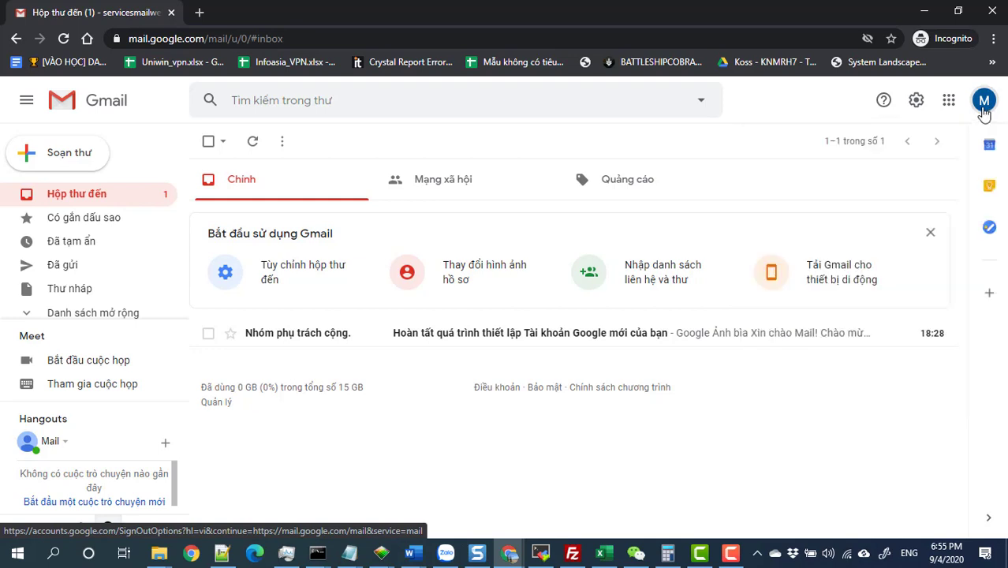
left_click(984, 111)
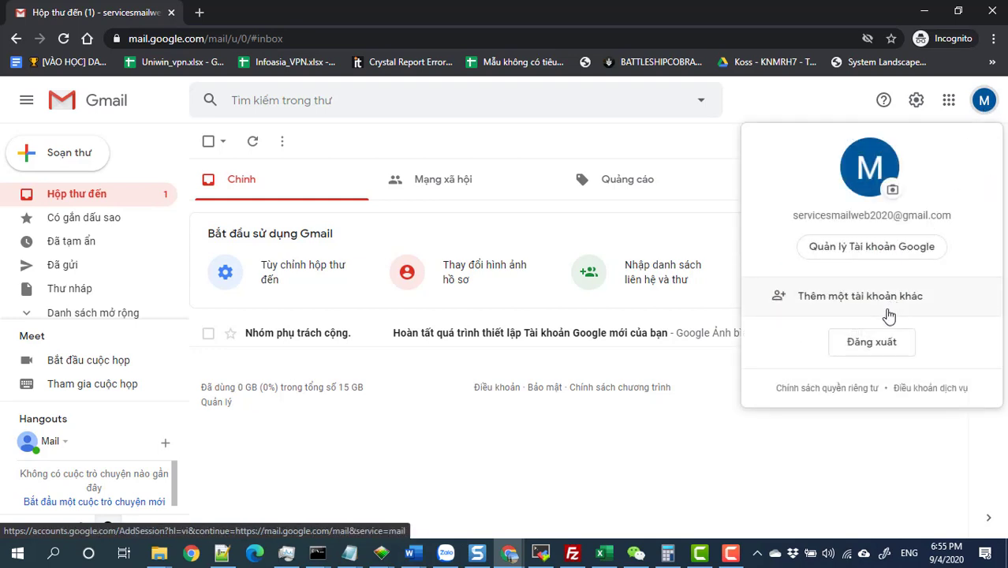
left_click(868, 248)
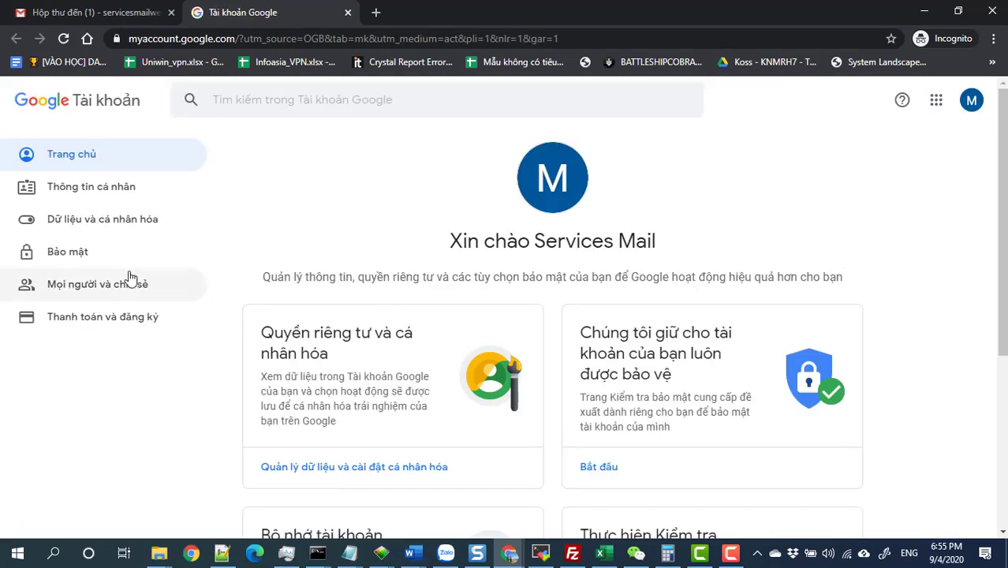
- Open the 2-Step Verification page in the Google Account's security settings
left_click(60, 257)
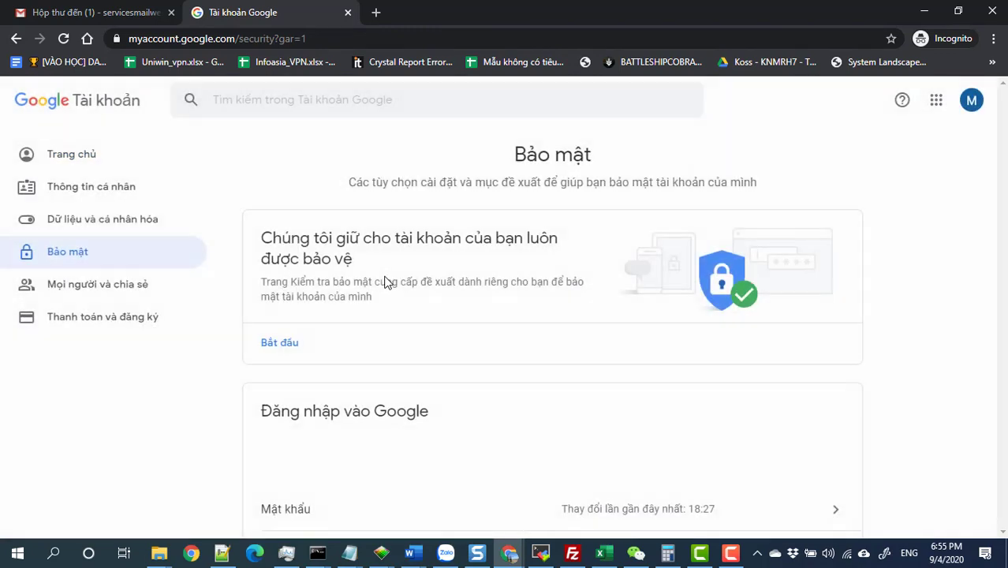
scroll(426, 339, "down", 2)
scroll(372, 344, "down", 1)
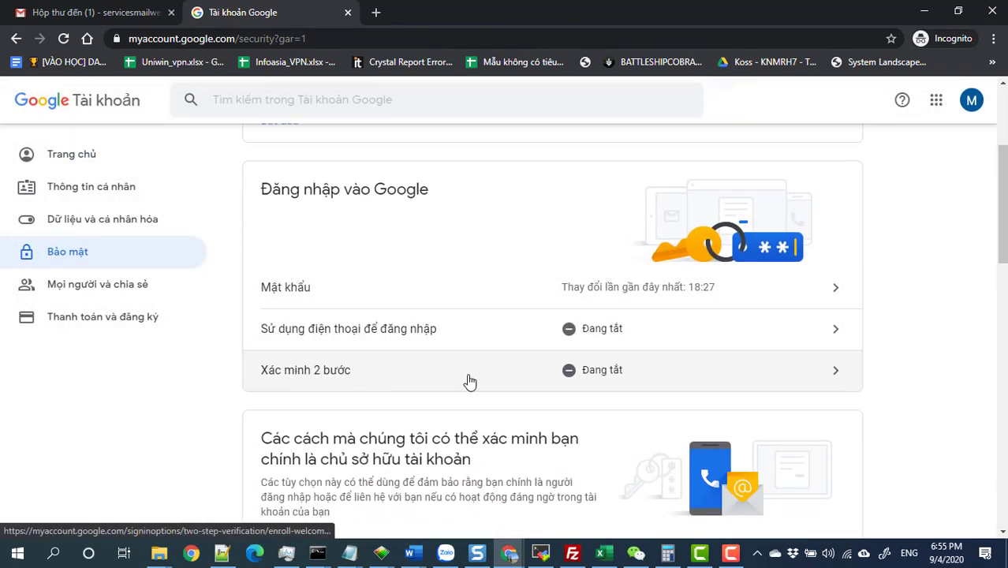
left_click(619, 376)
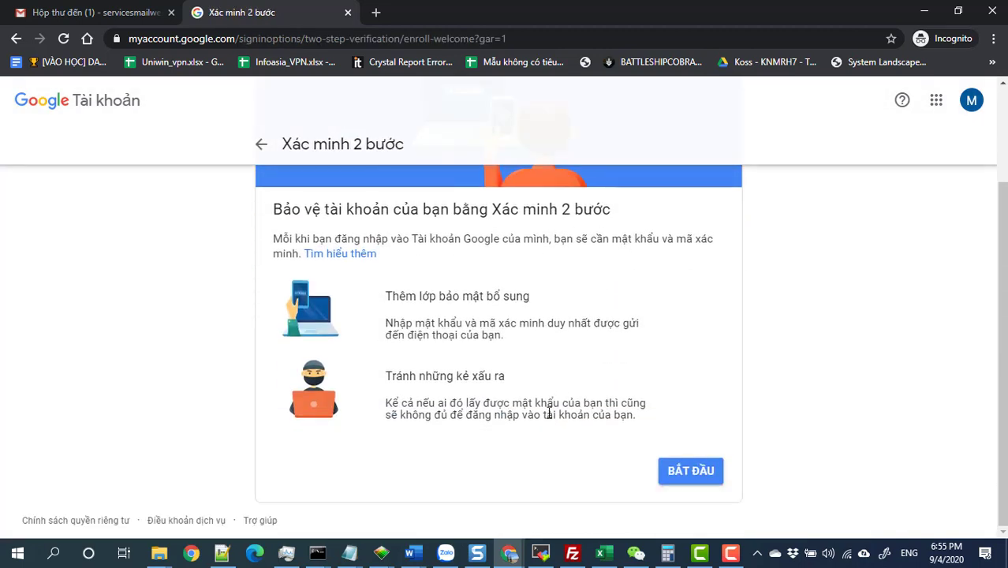
- Start the 2-Step Verification setup by confirming the account password, and enter the phone number to use for it
left_click(681, 471)
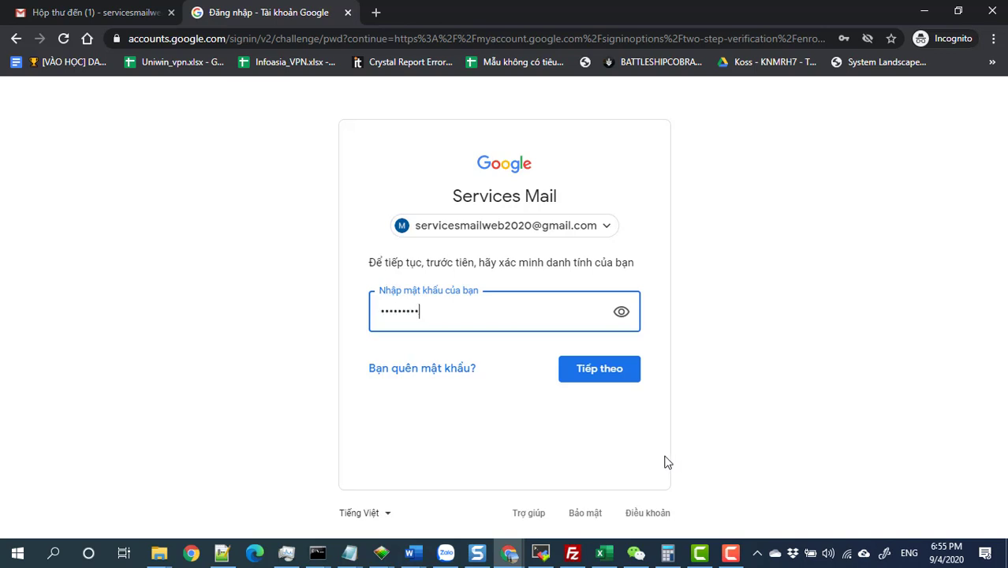
key("Return")
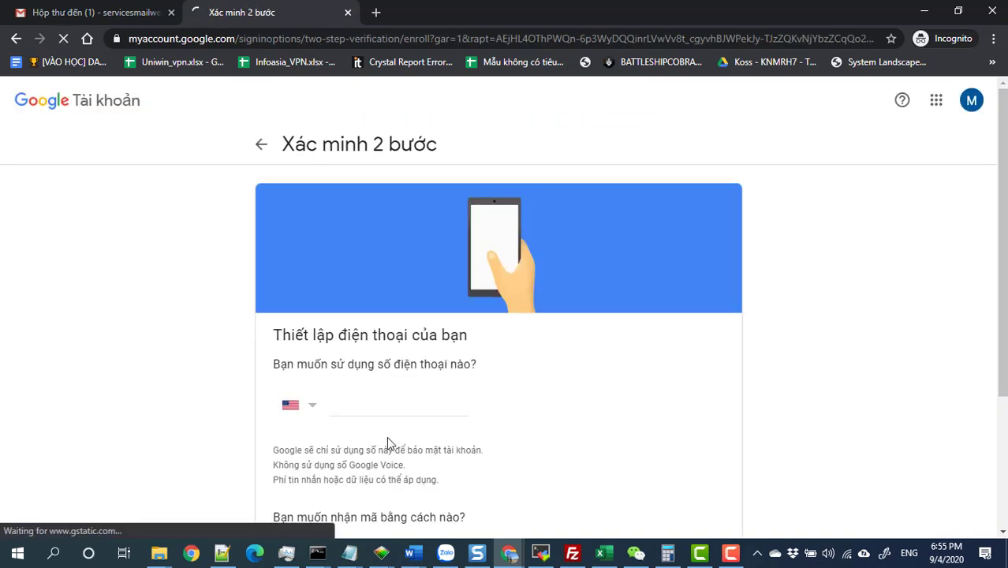
left_click(328, 408)
key("ctrl+v")
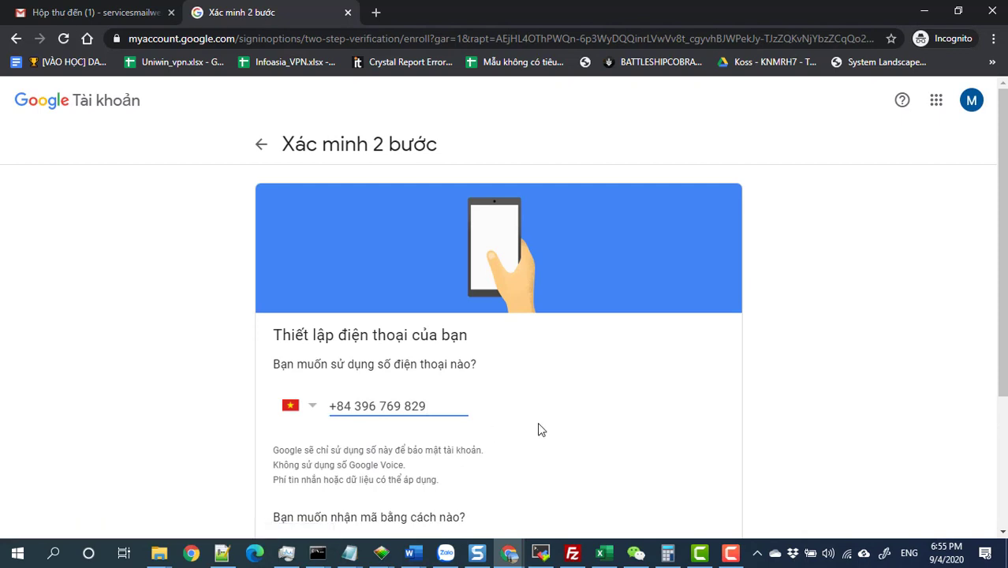
- Confirm the phone number with the verification code sent by text message, turn on 2-Step Verification, and review its second-step options
scroll(538, 422, "down", 2)
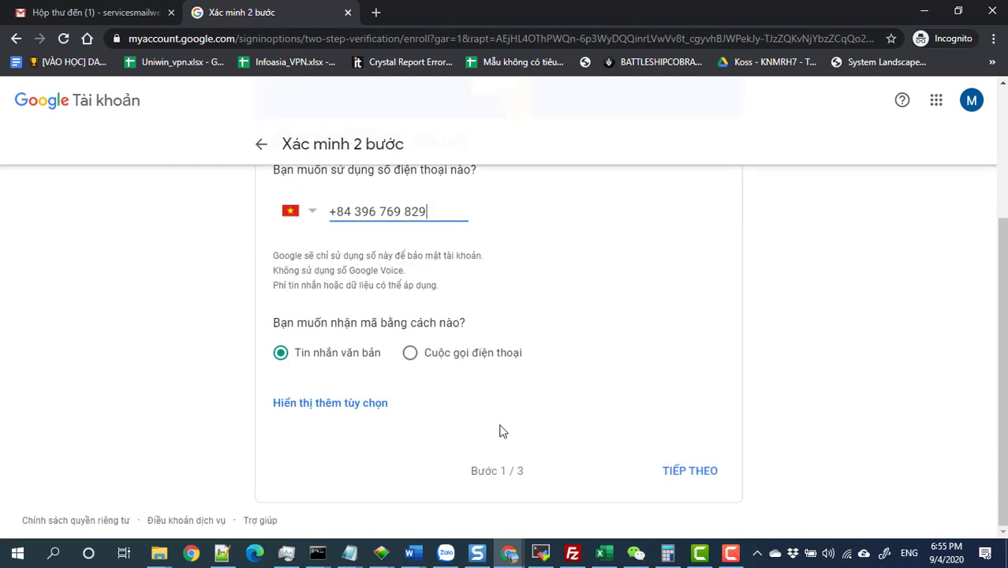
left_click(689, 474)
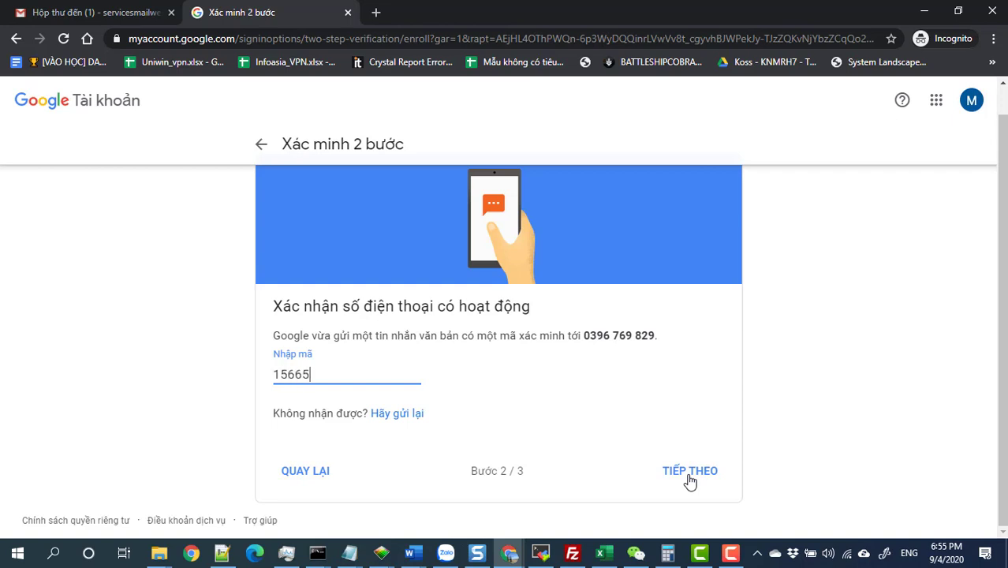
left_click(698, 471)
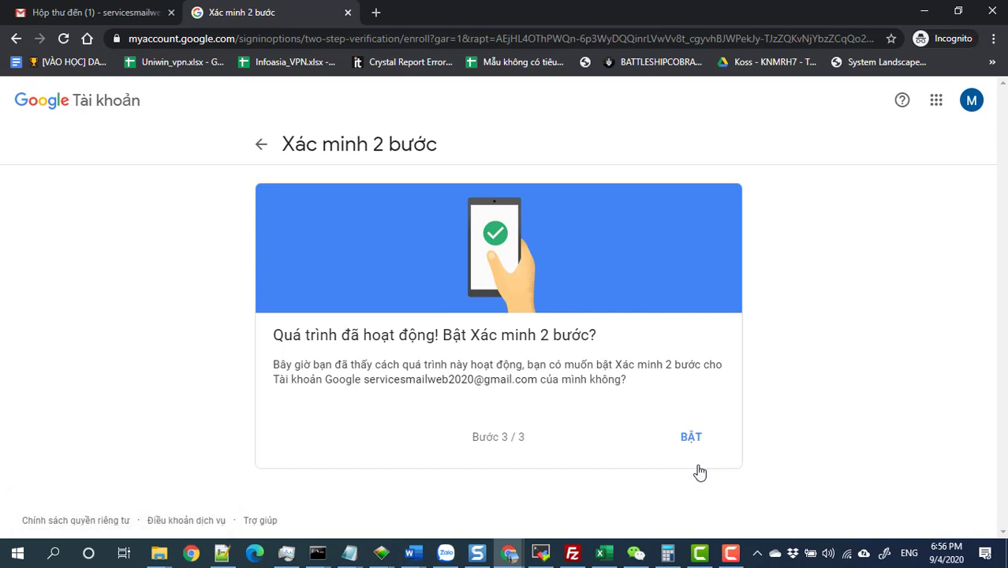
left_click(682, 444)
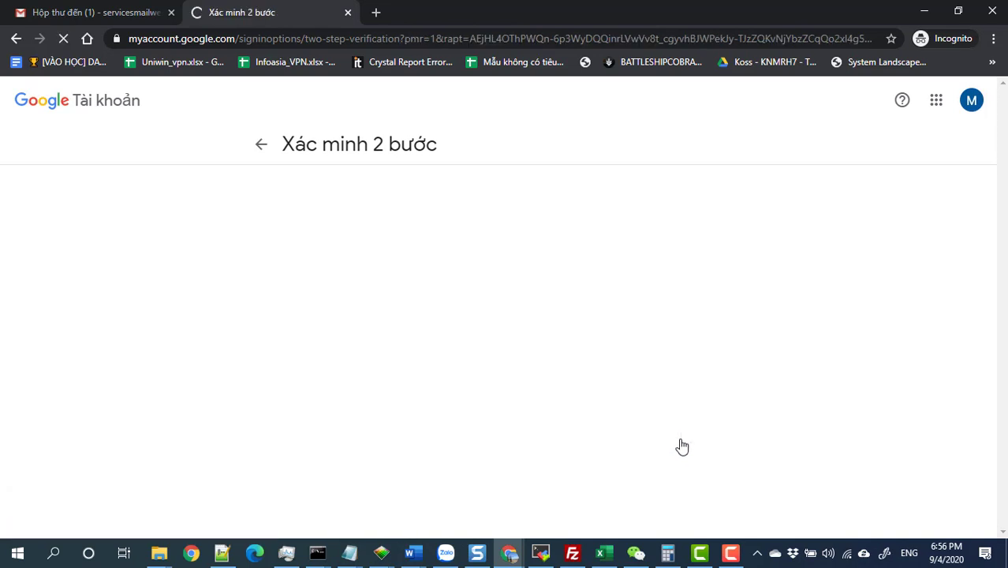
scroll(680, 445, "down", 4)
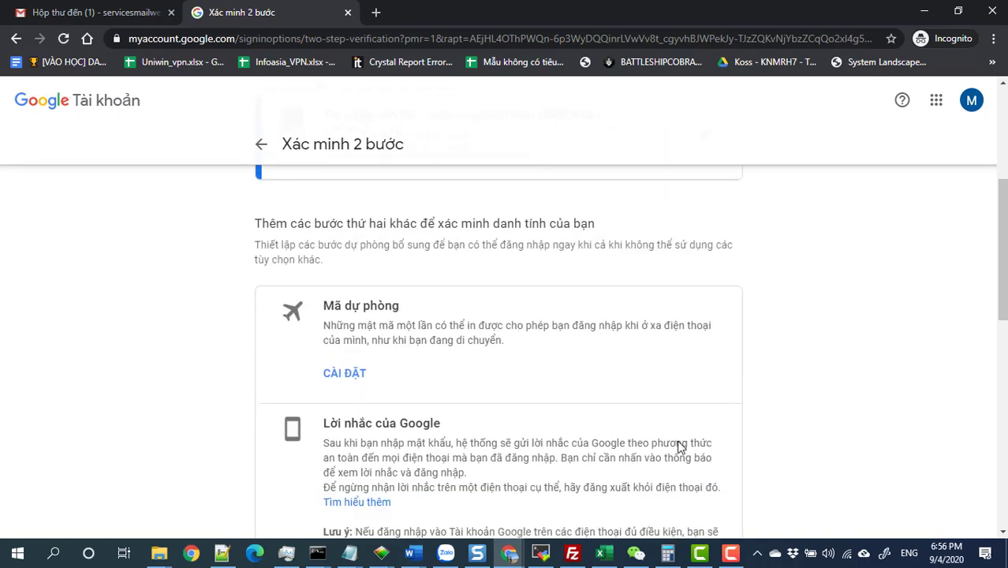
scroll(676, 462, "down", 5)
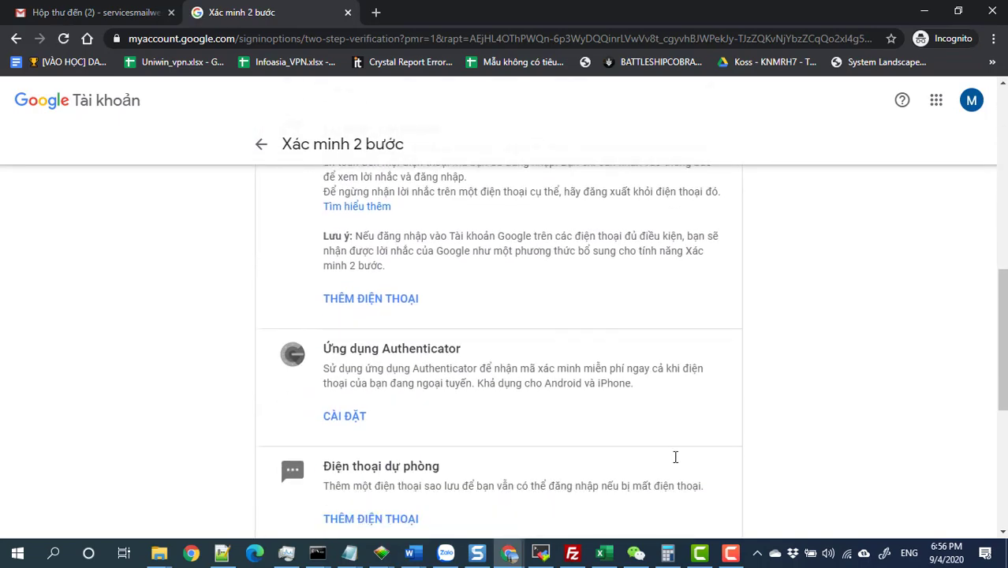
scroll(428, 384, "up", 9)
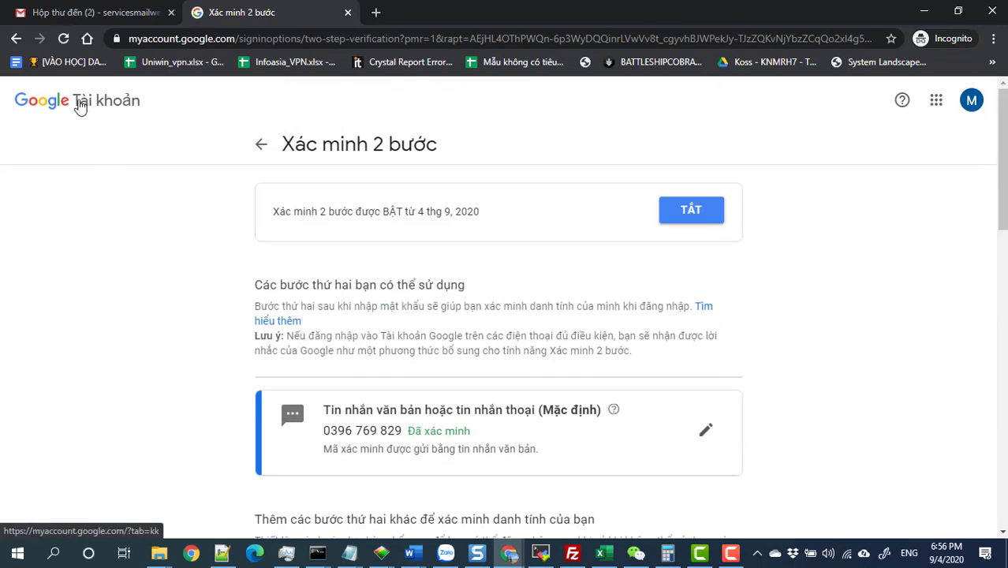
- Open the app passwords page from the Google Account's security settings, confirming access with the account password
left_click(79, 104)
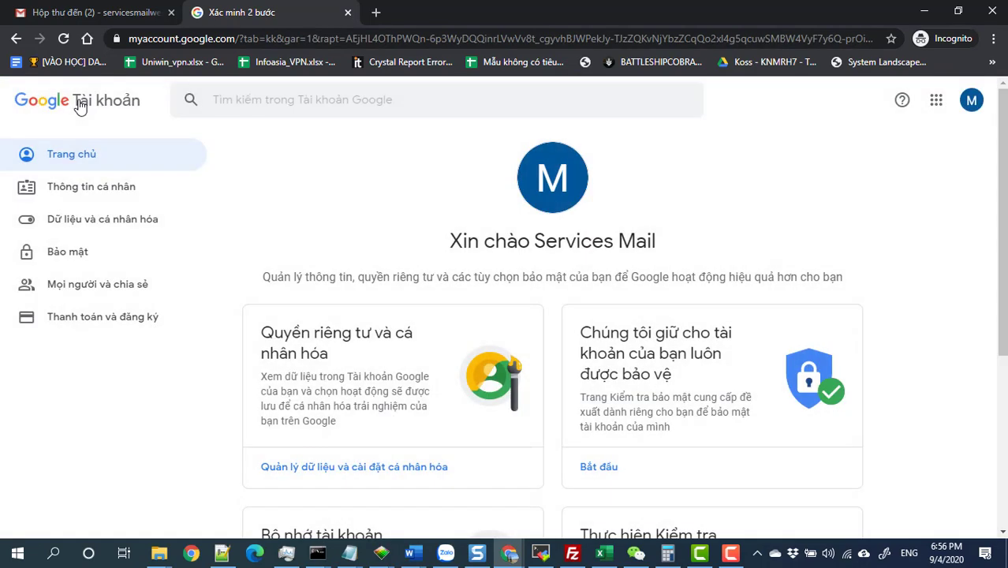
scroll(397, 287, "down", 3)
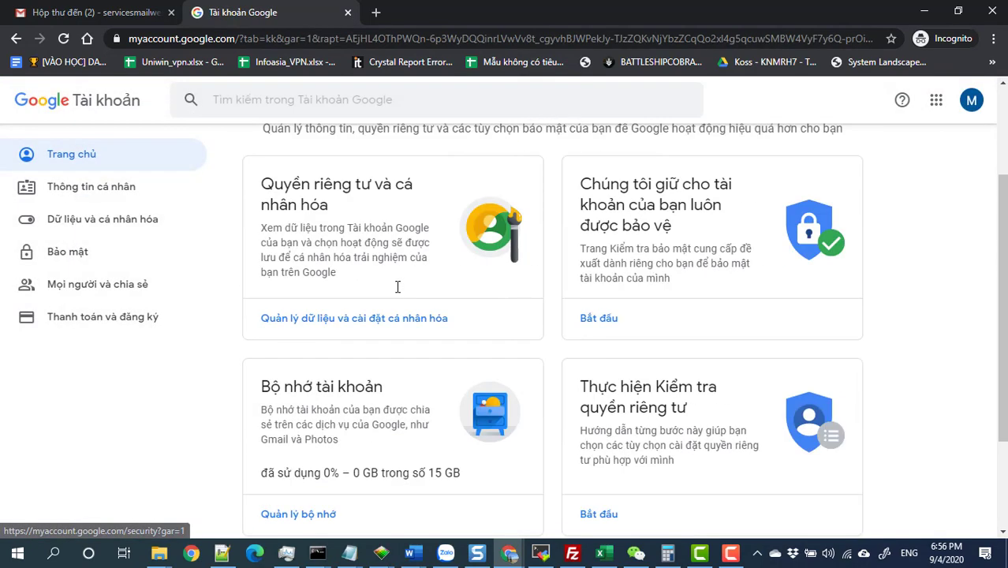
scroll(398, 286, "up", 3)
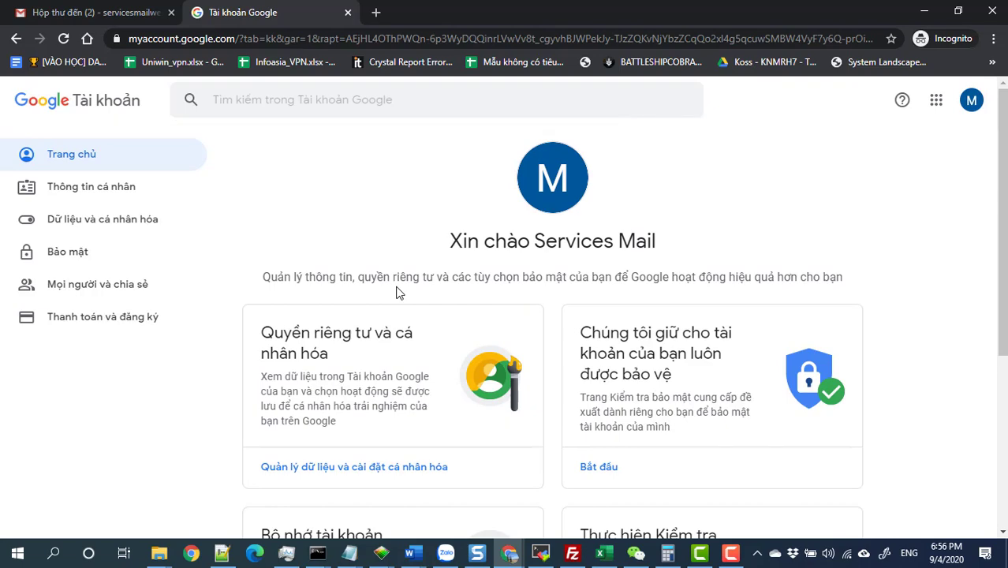
left_click(89, 251)
scroll(419, 369, "down", 3)
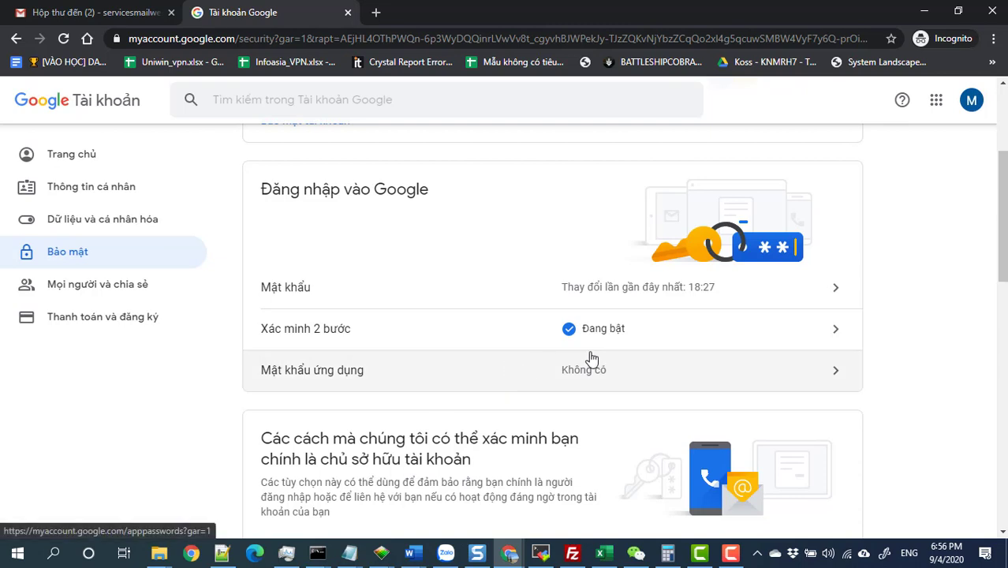
left_click(572, 376)
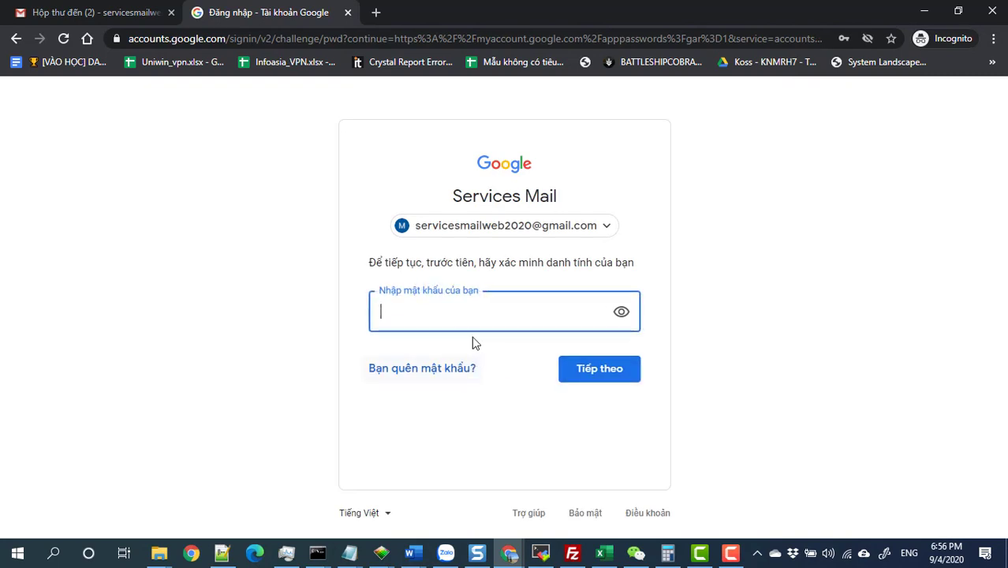
left_click(477, 321)
type("•")
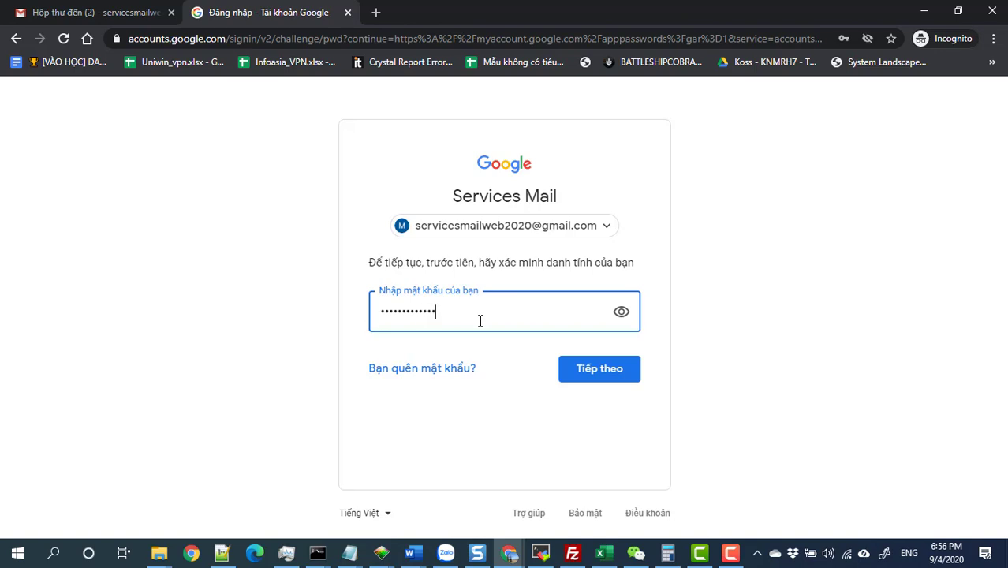
key("Return")
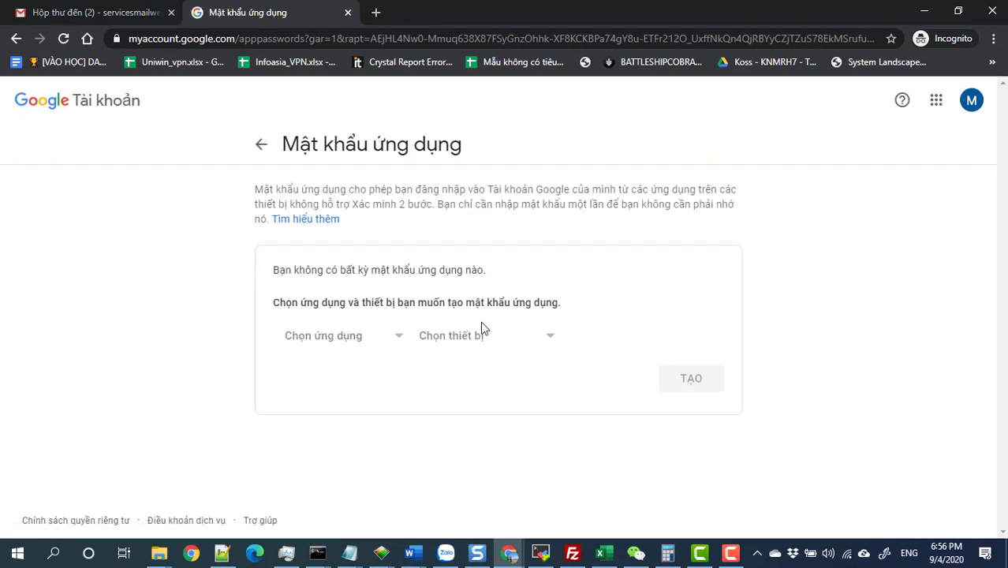
- Generate an app password for the app Thư on the device Máy tính dùng Windows
left_click(375, 340)
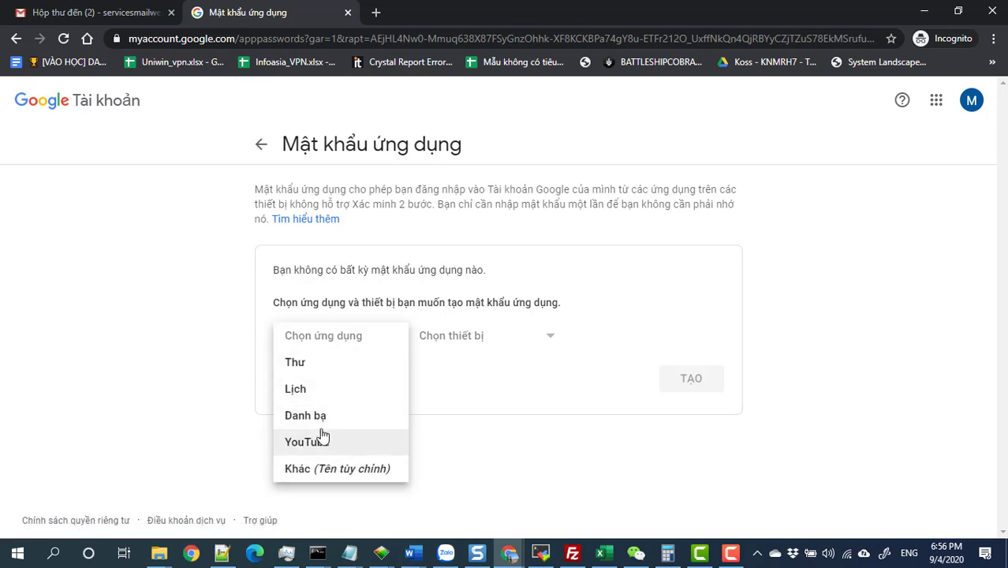
left_click(300, 364)
left_click(479, 337)
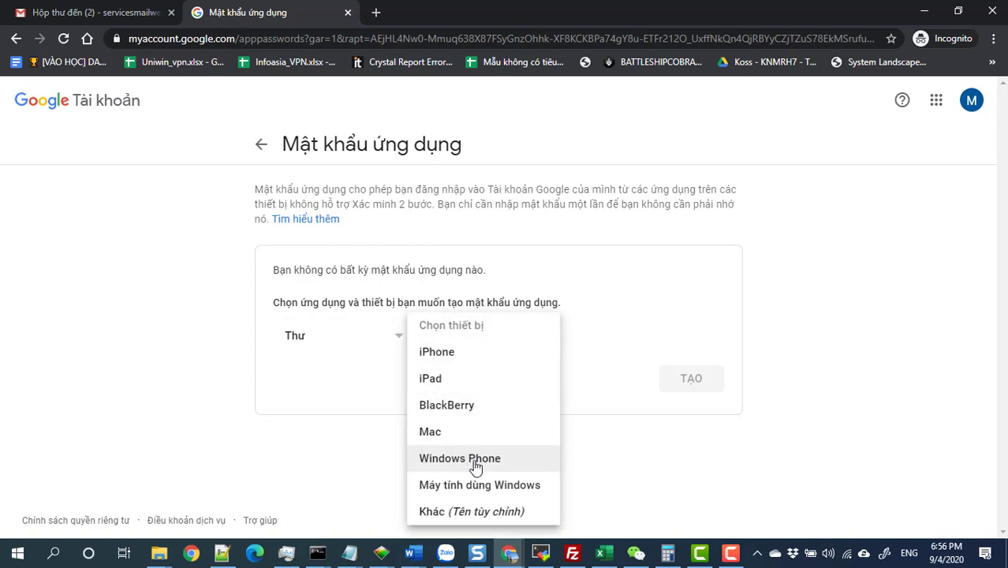
left_click(514, 487)
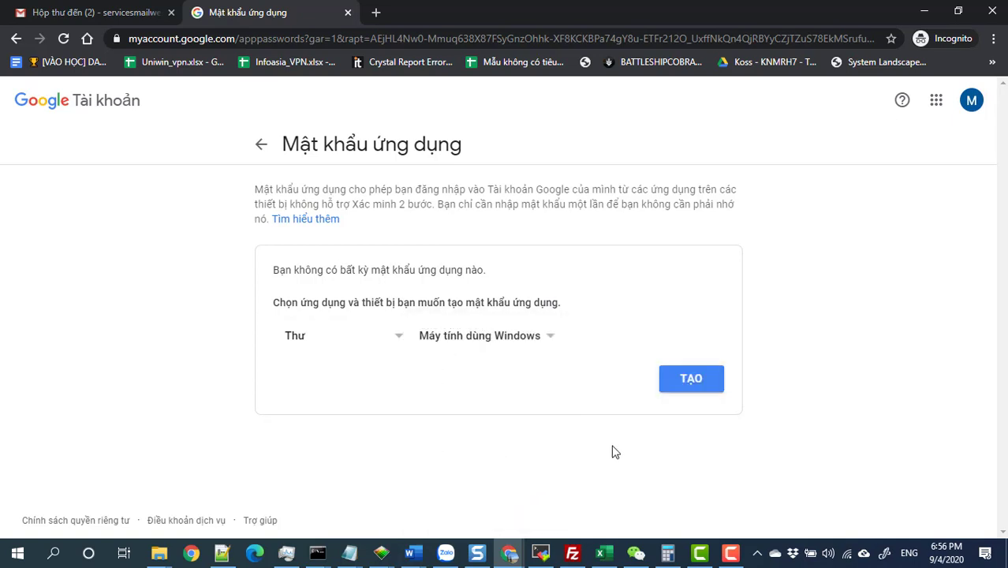
left_click(695, 380)
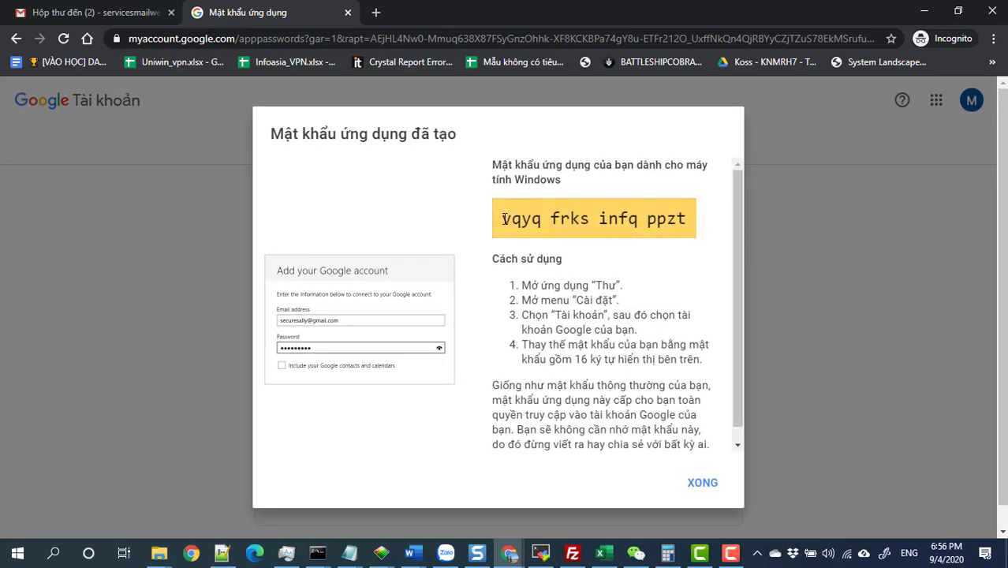
- Copy the generated app password into a new Notepad document, then return to the Google Account and dismiss the password dialog
left_click_drag(504, 219, 698, 221)
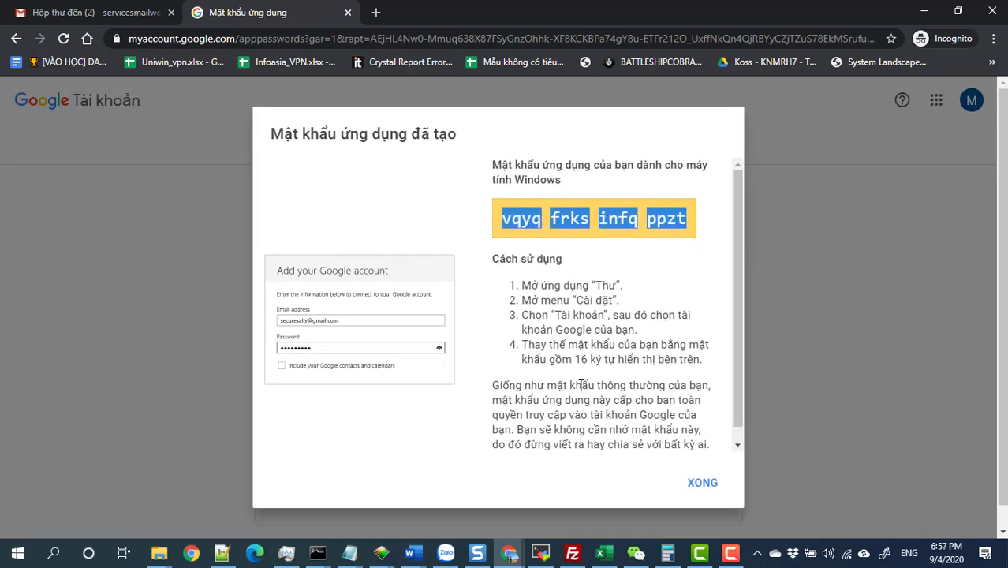
right_click(199, 559)
left_click(44, 558)
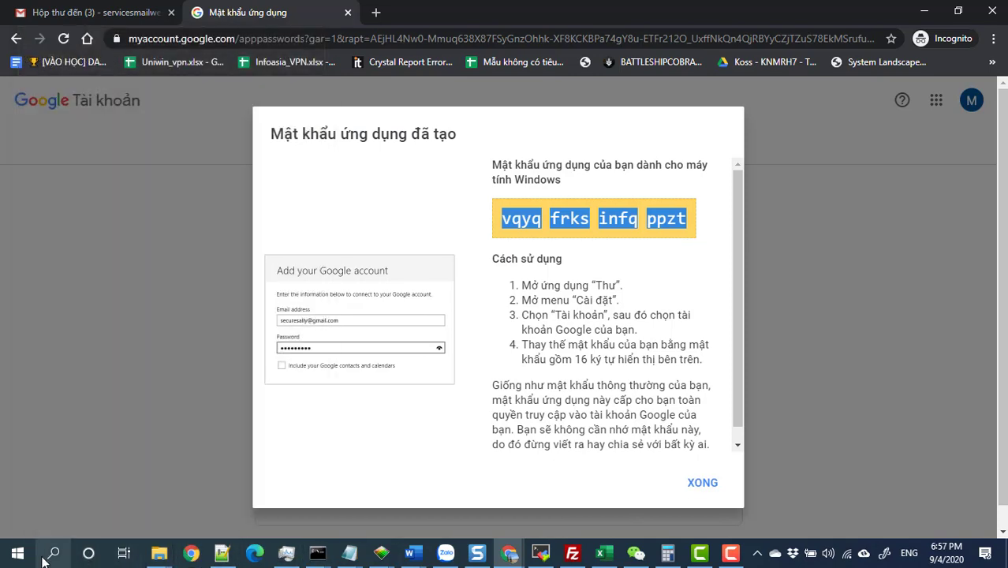
left_click(43, 559)
type("not")
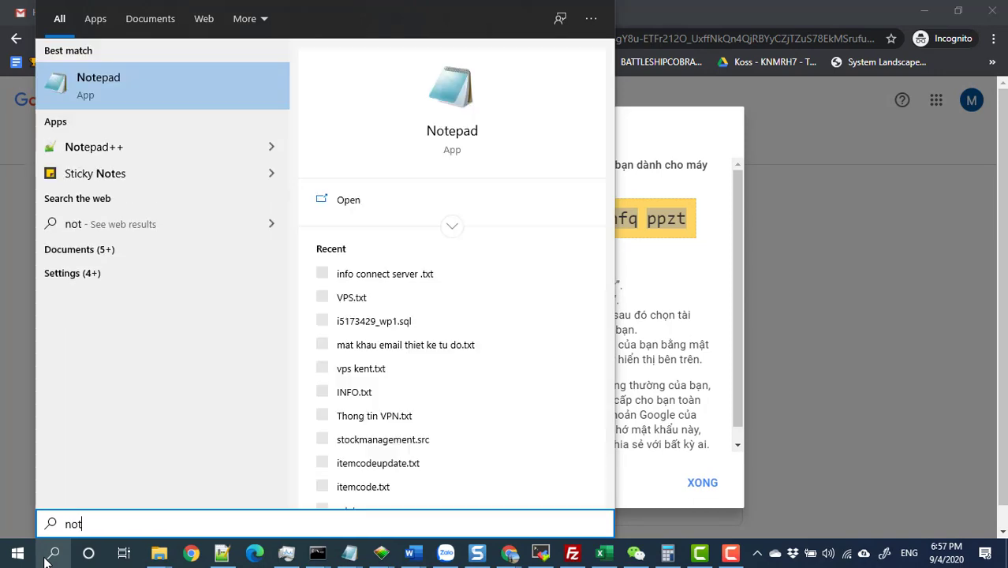
left_click(129, 84)
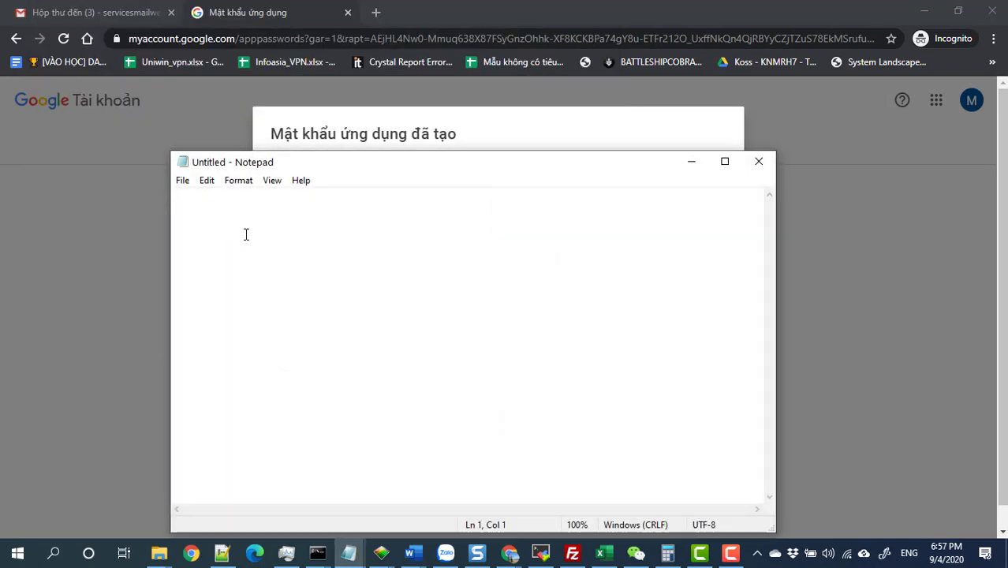
key("Return")
key("ctrl+v")
key("alt+Tab")
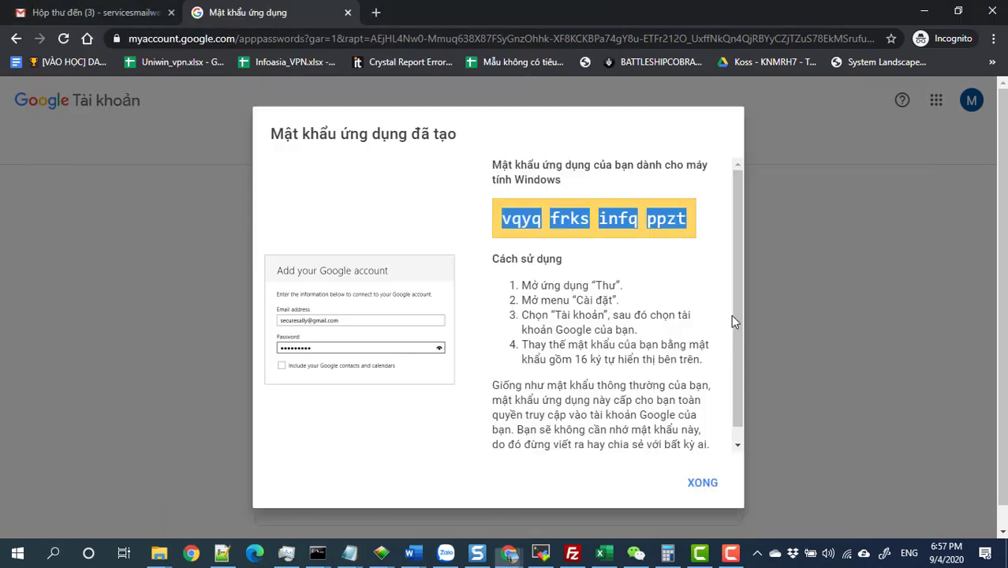
left_click(699, 483)
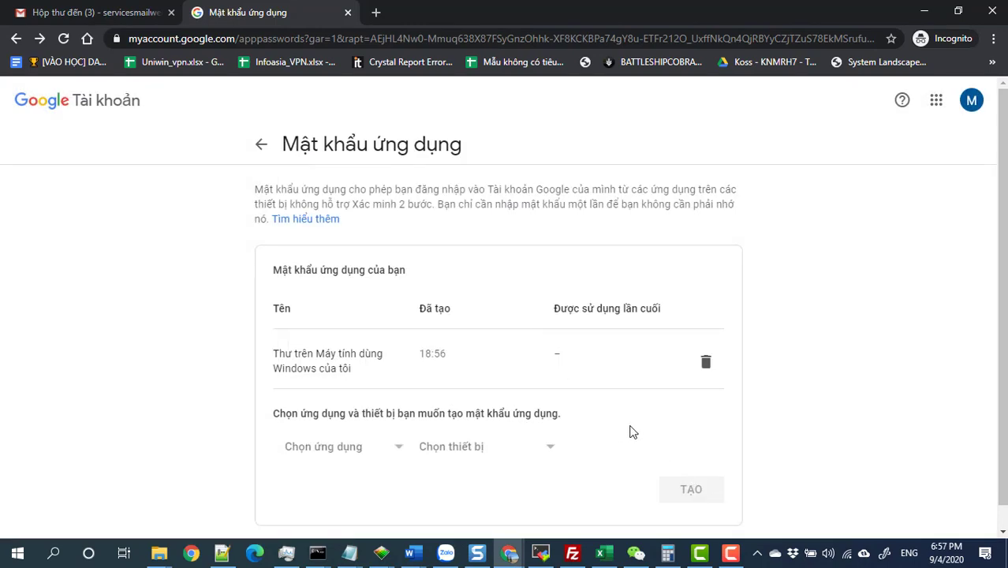
- Copy the signed-in account's e-mail address into the Notepad document on the line directly above the app password
left_click(971, 101)
left_click_drag(944, 234, 787, 232)
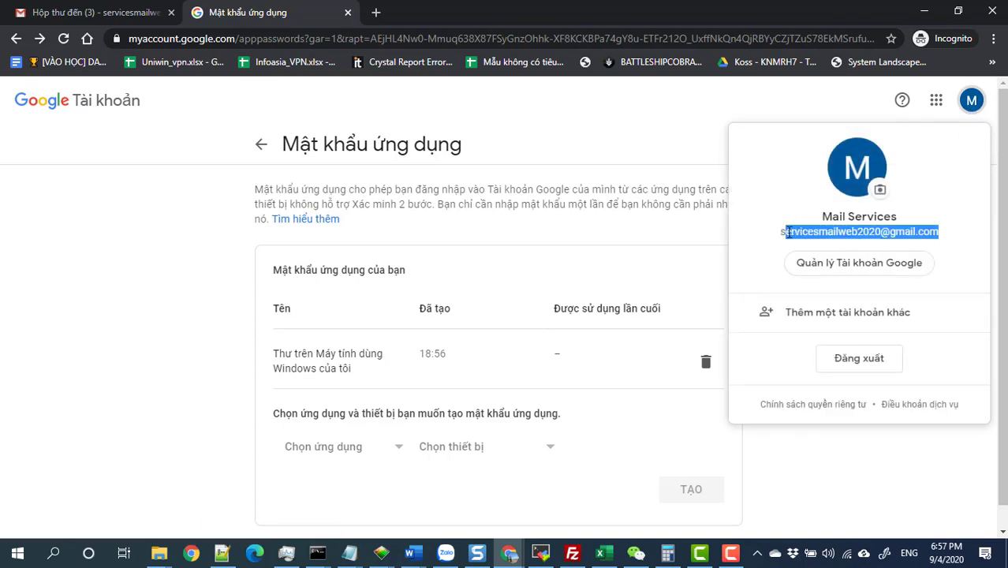
right_click(782, 234)
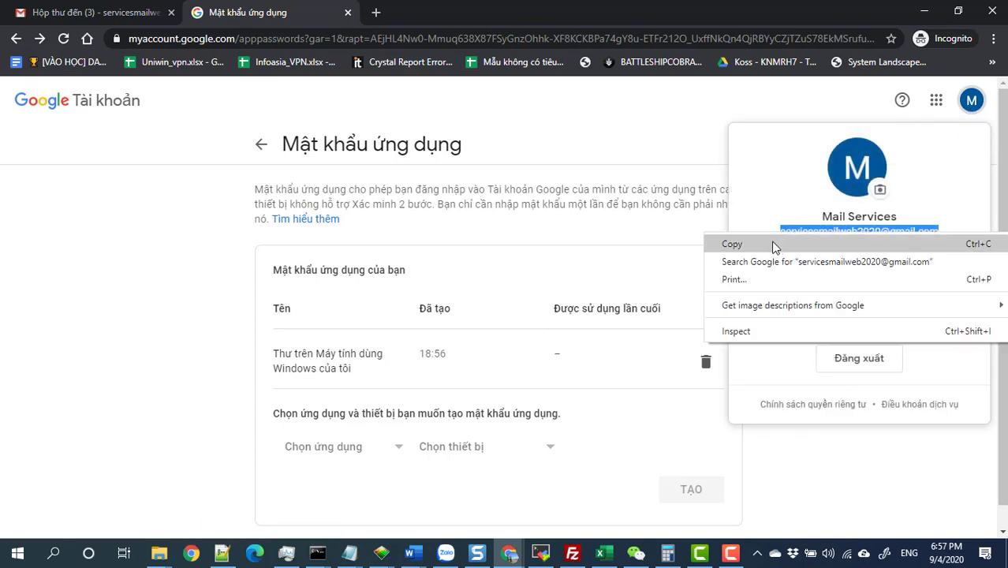
left_click(774, 243)
key("alt+Tab")
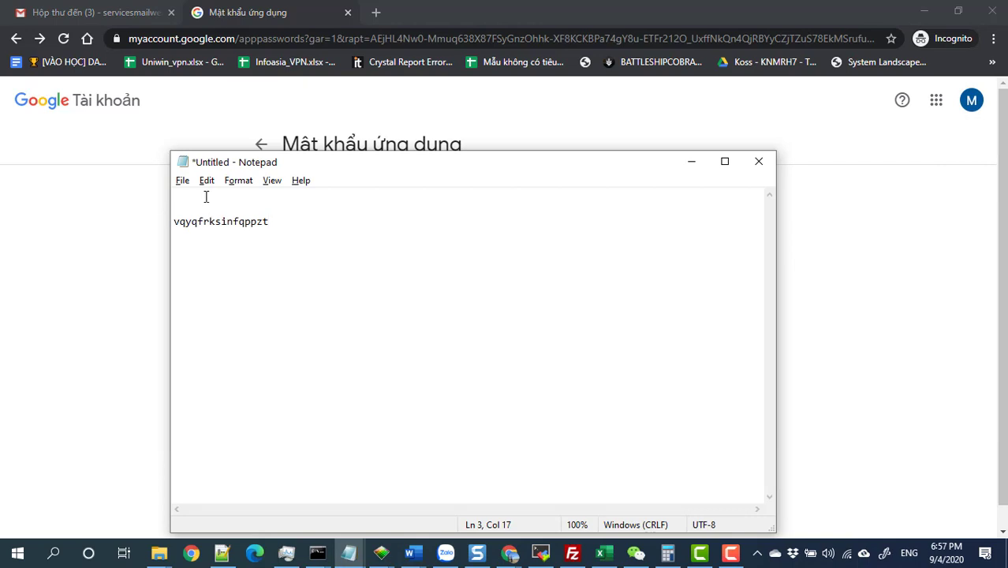
key("ctrl+v")
key("BackSpace")
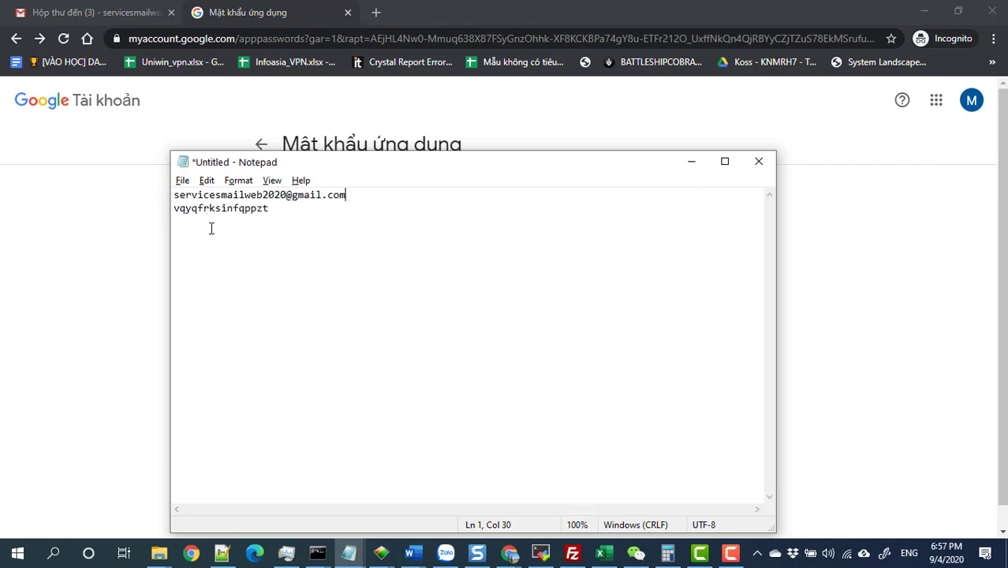
- Save the Notepad document on the Desktop as matkhauungdung, as a text document
left_click(182, 180)
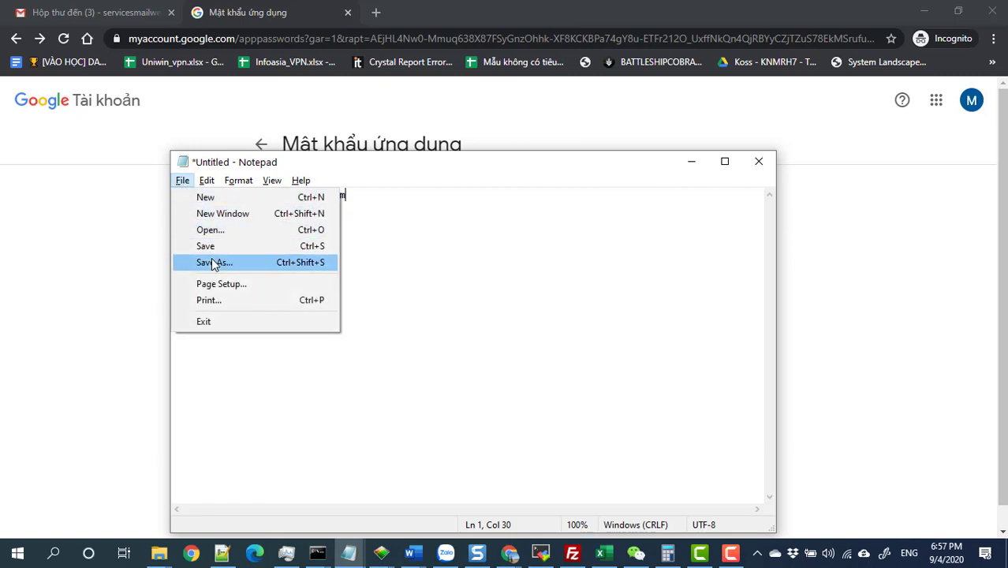
left_click(207, 260)
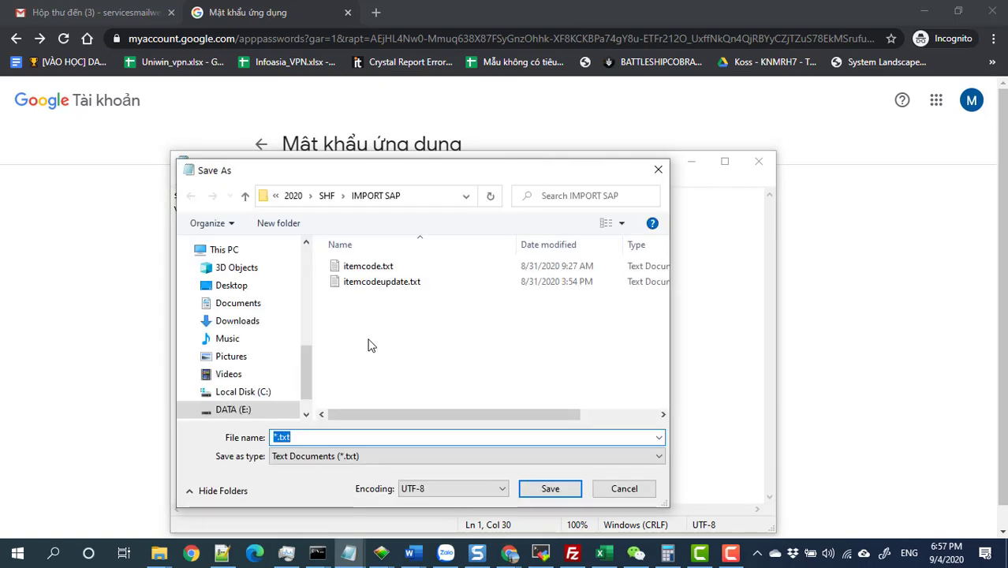
type("ma")
type("y")
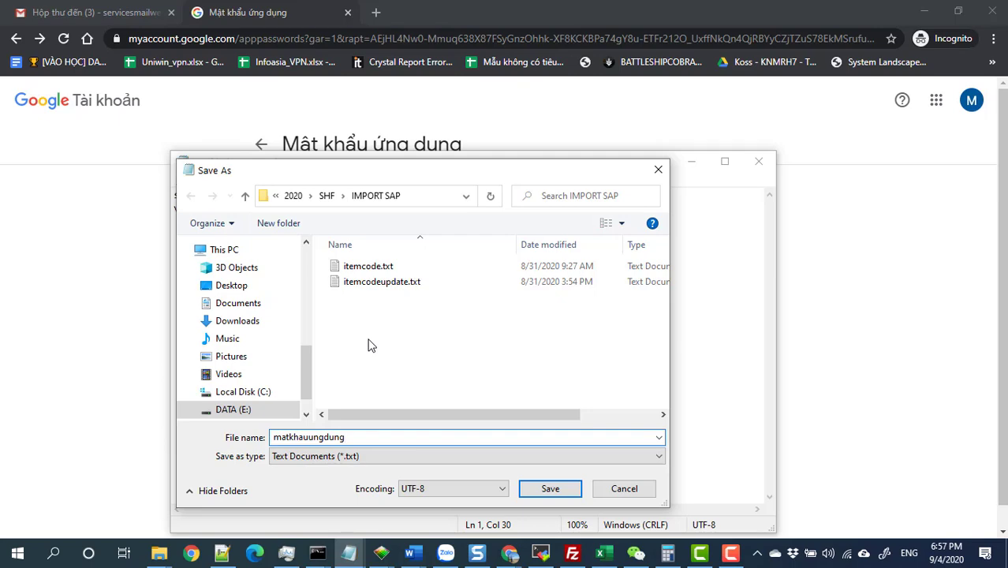
left_click(236, 286)
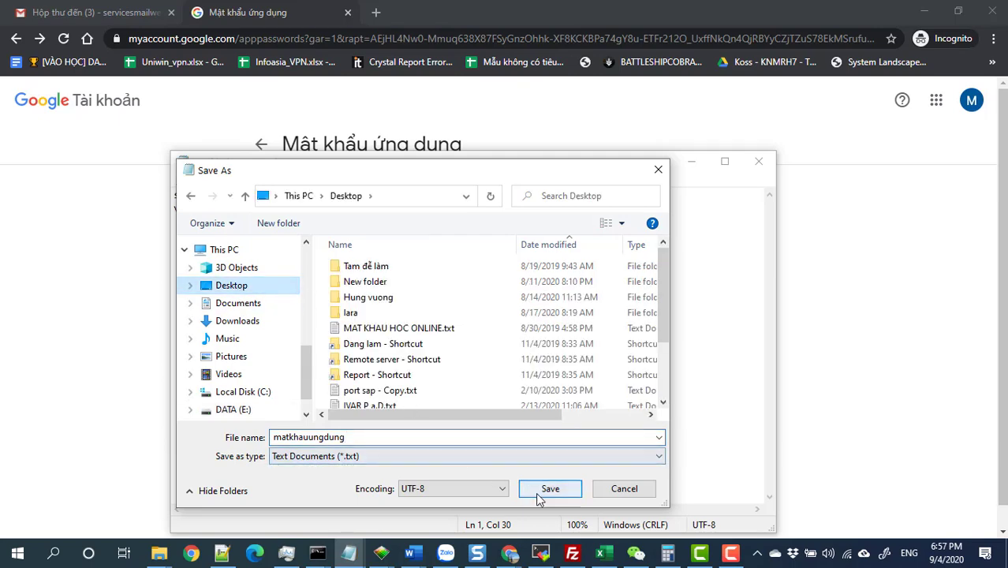
left_click(549, 488)
- Return to the WordPress admin site and open the page for adding new plugins
left_click(691, 162)
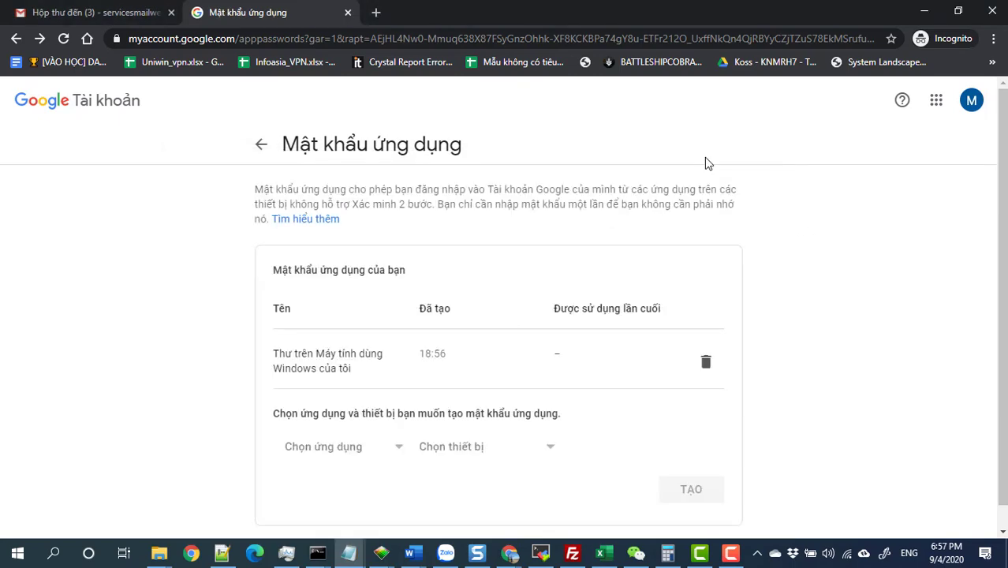
left_click(920, 12)
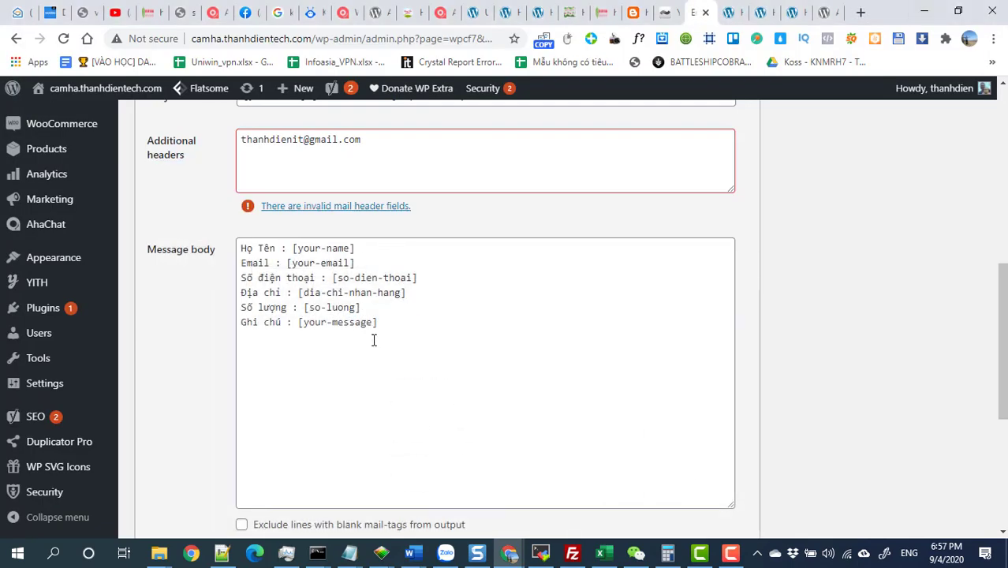
mouse_move(40, 318)
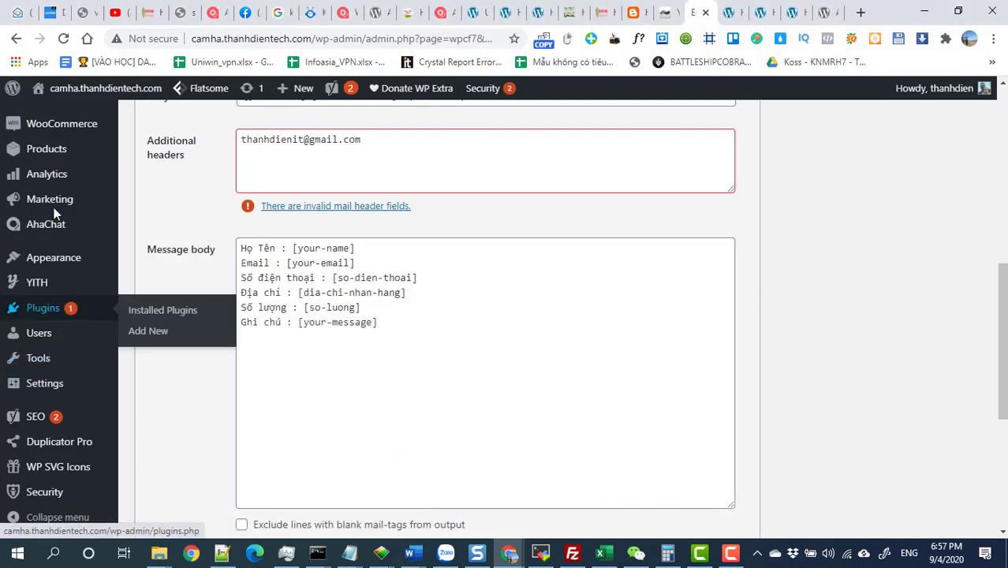
scroll(98, 240, "up", 3)
mouse_move(114, 177)
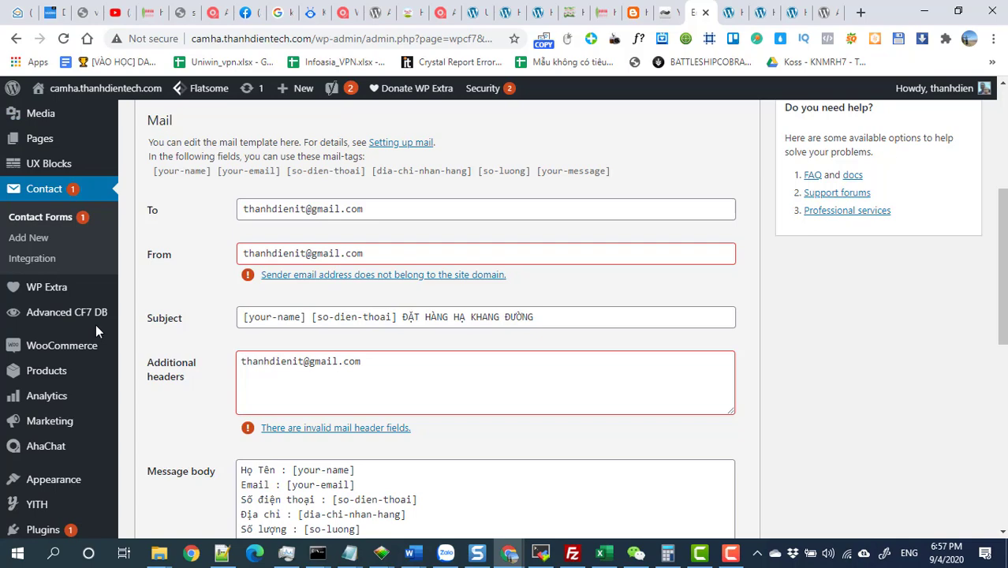
scroll(96, 324, "down", 2)
left_click(47, 387)
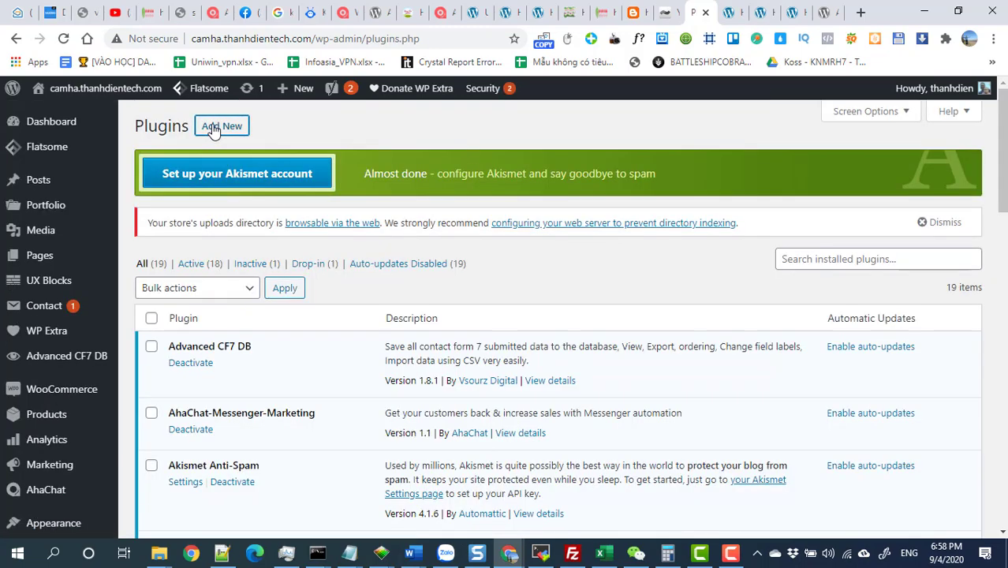
left_click(213, 128)
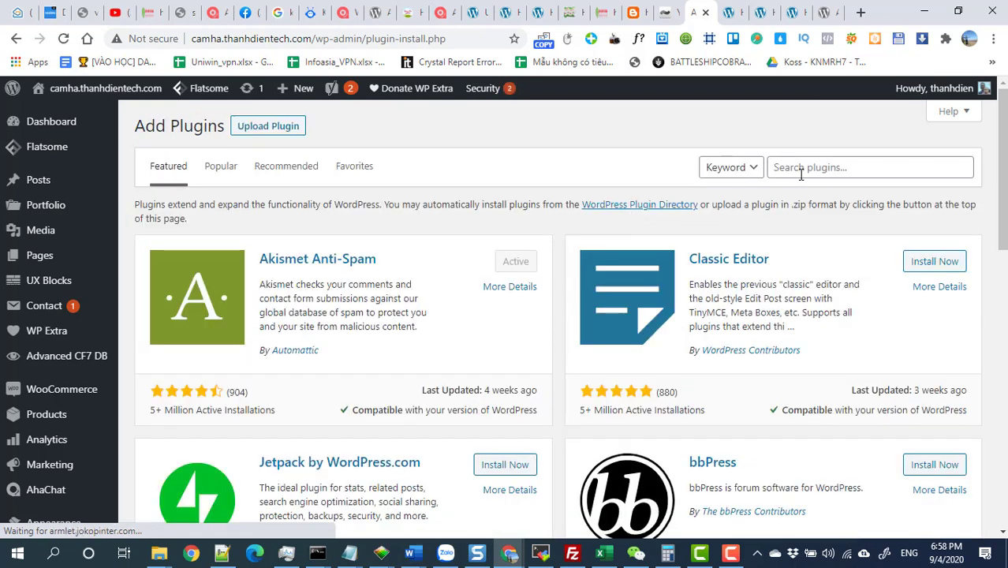
- Search the plugin directory for "gmail wp" and look through the results for a Gmail SMTP plugin
left_click(801, 169)
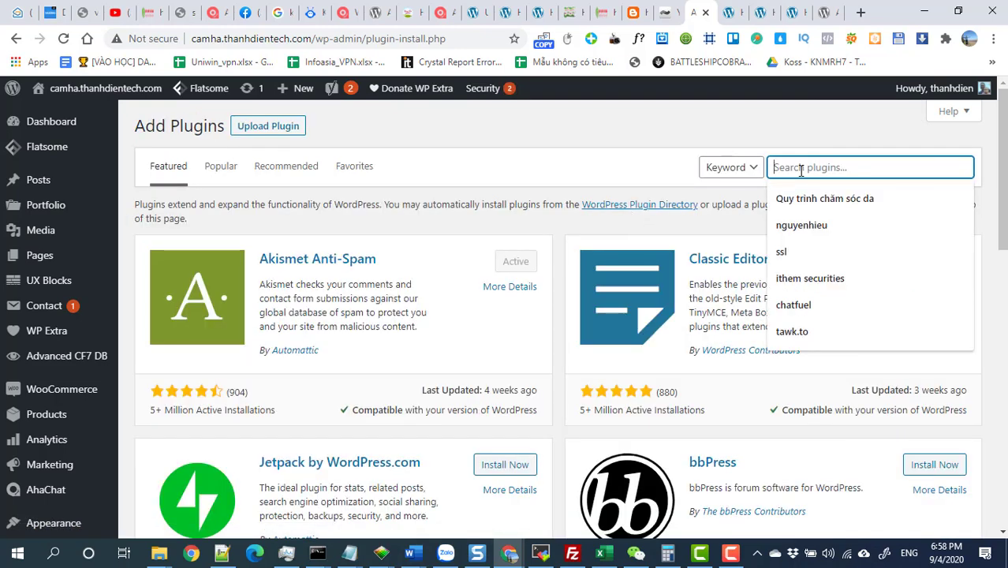
type("g")
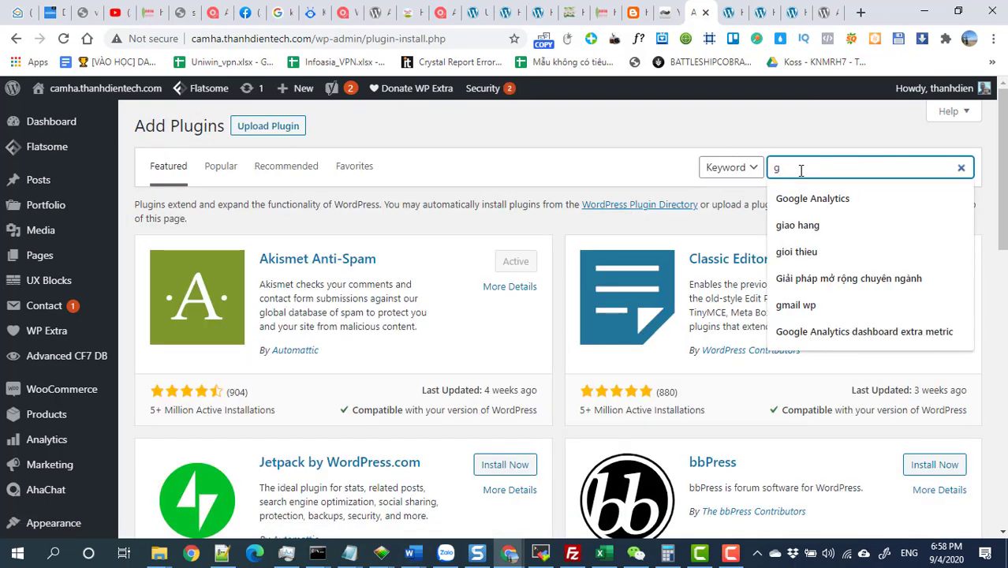
type("mail")
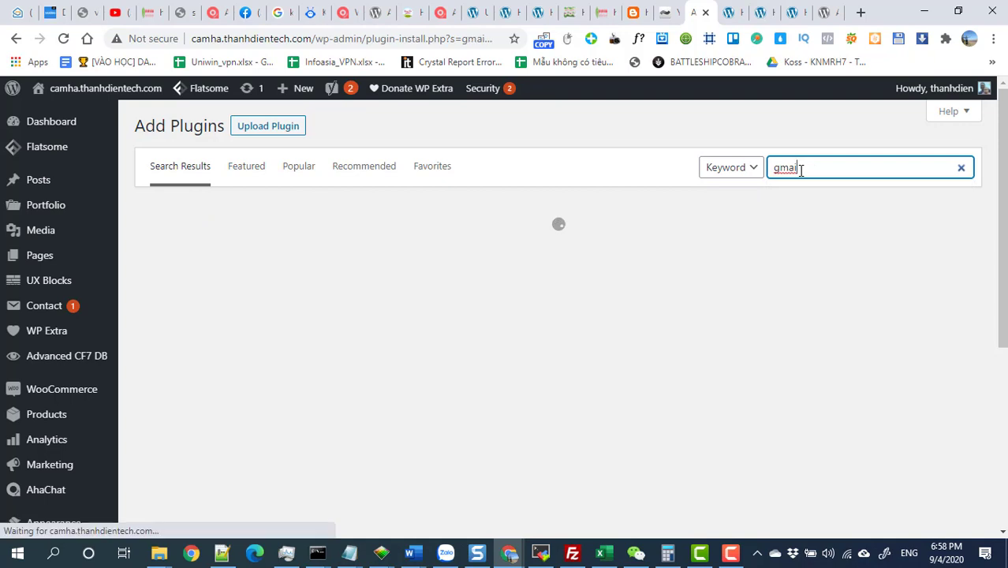
type(" wp")
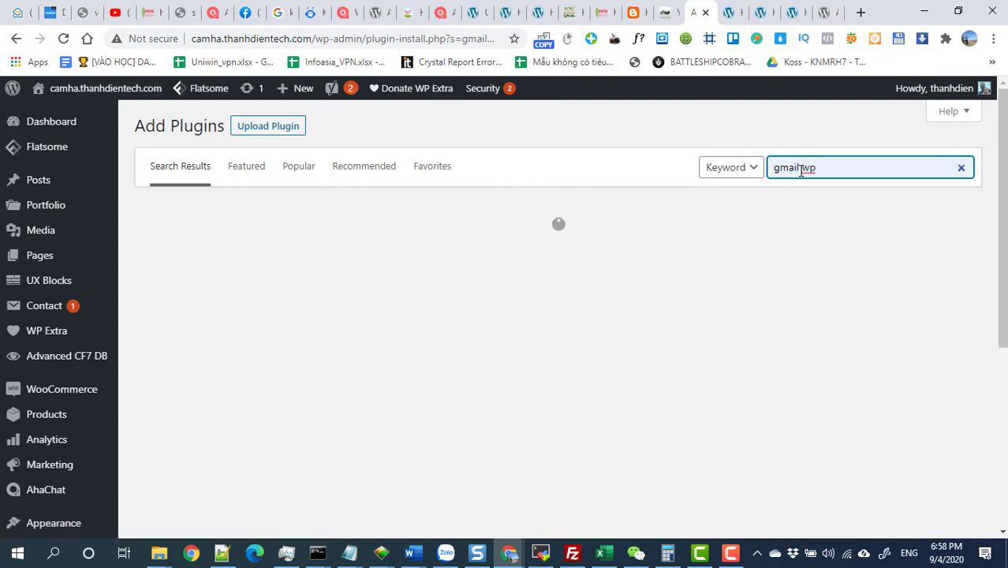
scroll(623, 342, "down", 4)
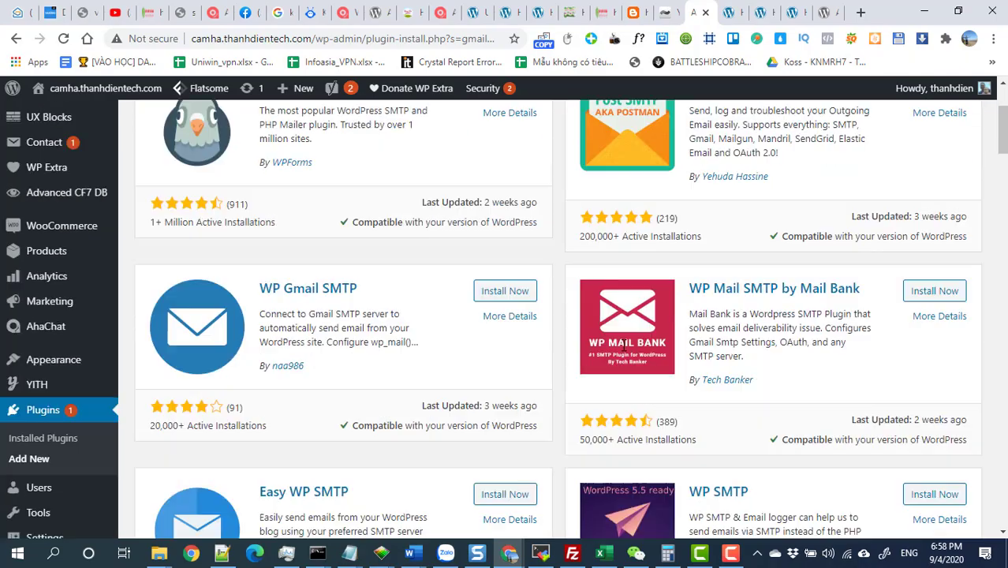
scroll(657, 356, "down", 7)
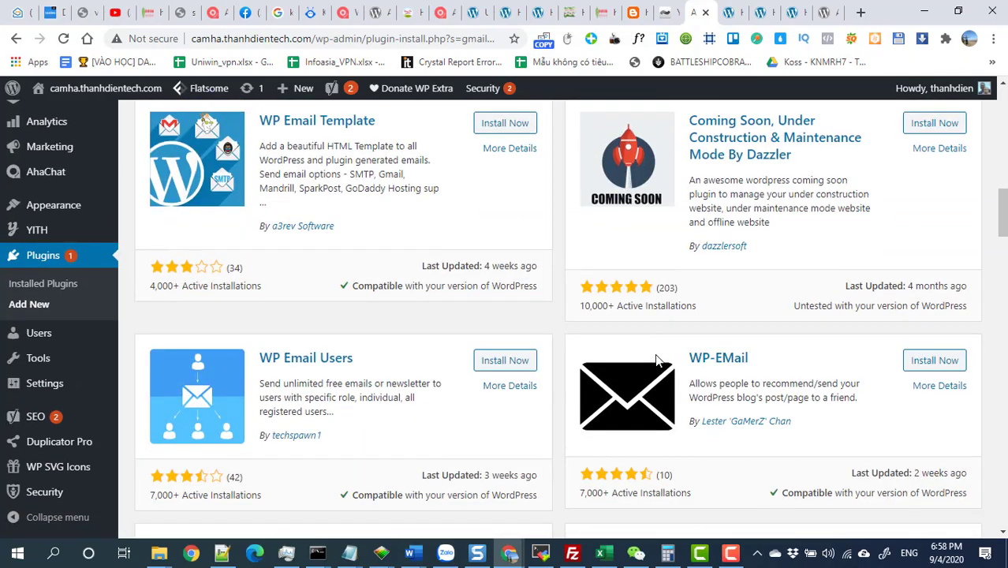
scroll(657, 357, "up", 6)
scroll(657, 360, "up", 6)
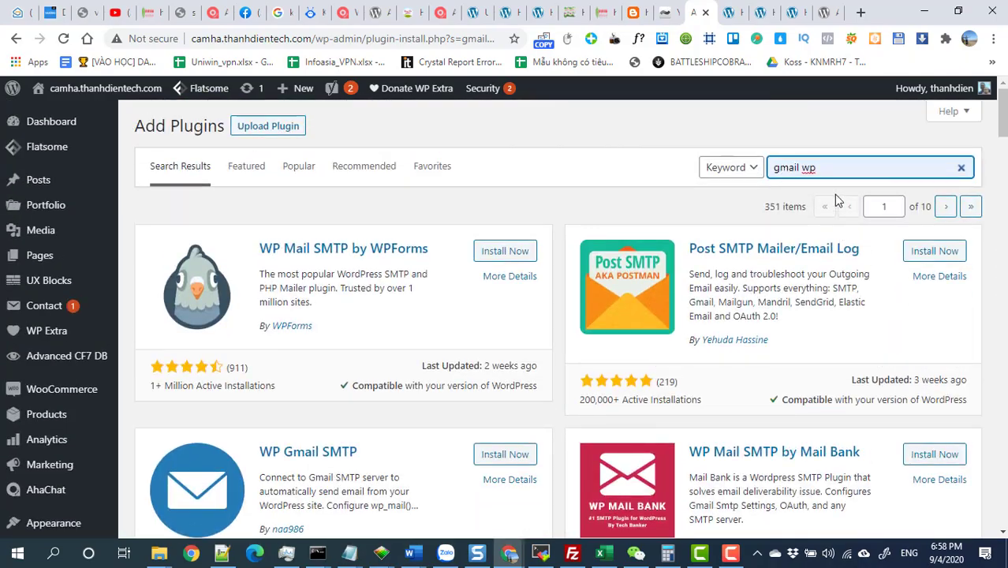
- Search the plugin directory for "wp gmail" and install the WP Gmail SMTP plugin by InkThemes
left_click_drag(828, 168, 731, 180)
type("wp g")
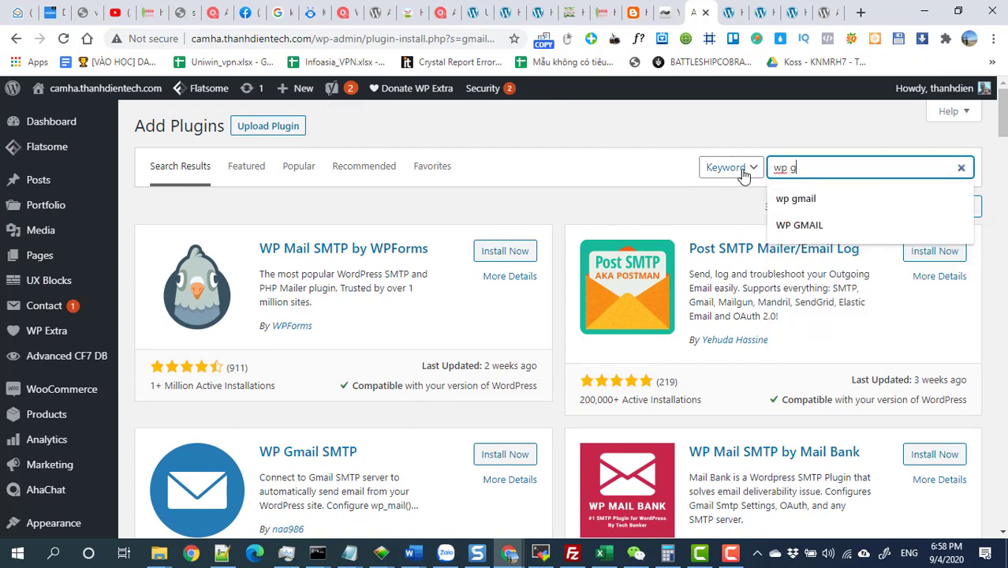
type("mail")
key("Return")
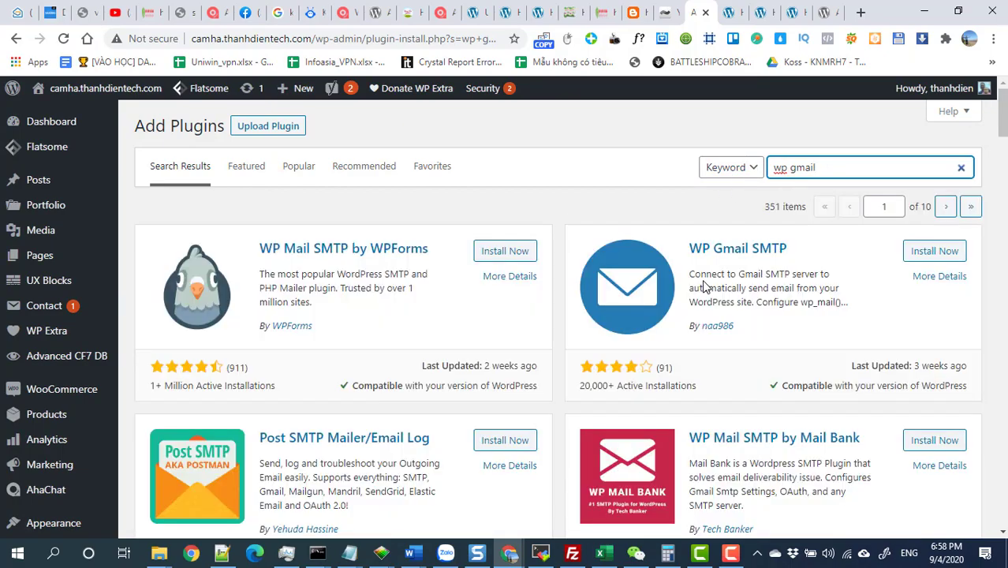
scroll(714, 322, "down", 6)
scroll(714, 323, "down", 10)
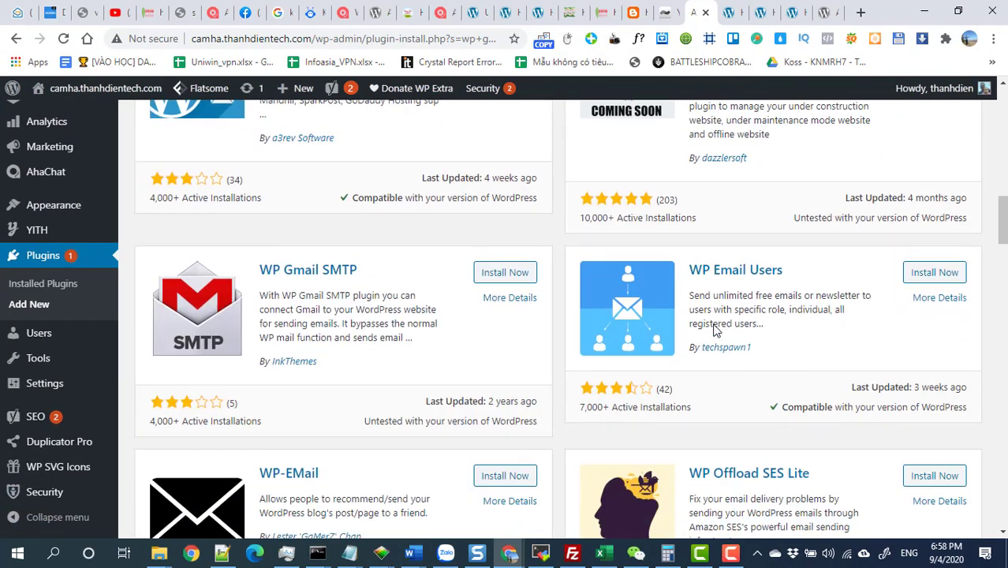
scroll(714, 332, "up", 4)
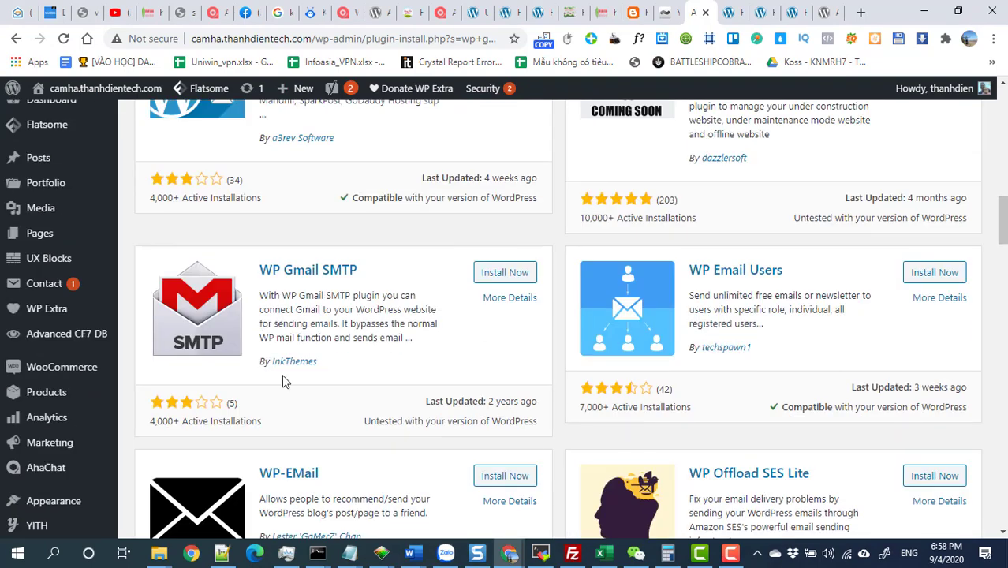
left_click_drag(331, 373, 273, 362)
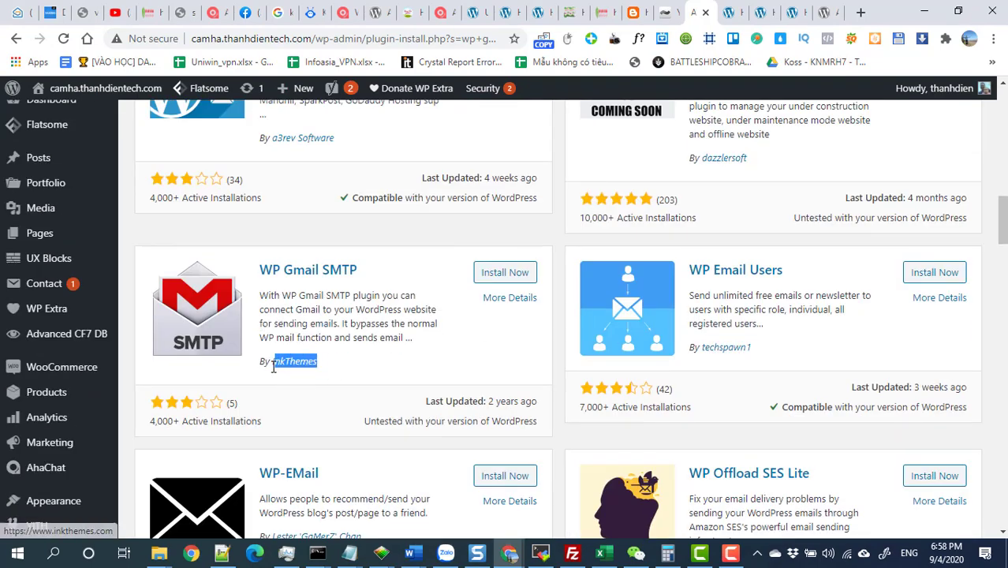
left_click(360, 377)
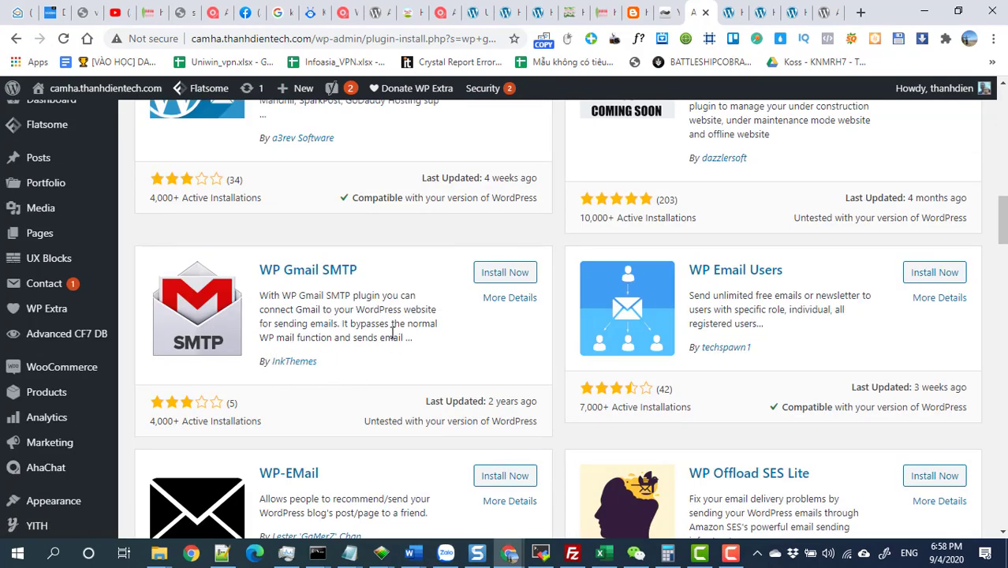
left_click(498, 276)
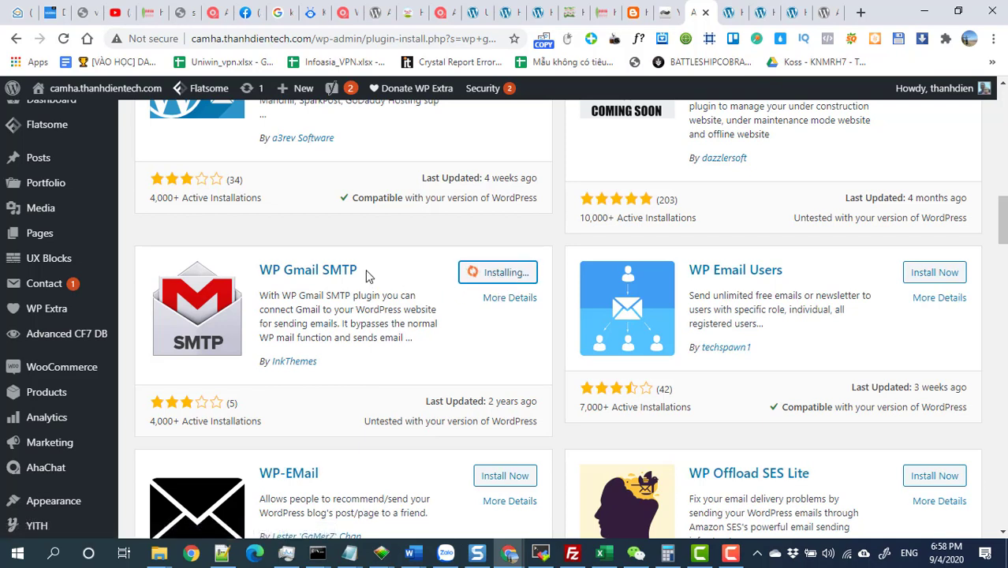
- Copy the plugin name WP Gmail SMTP onto a new first line of the matkhauungdung Notepad document, then return to the browser
left_click_drag(365, 269, 260, 270)
key("ctrl+c")
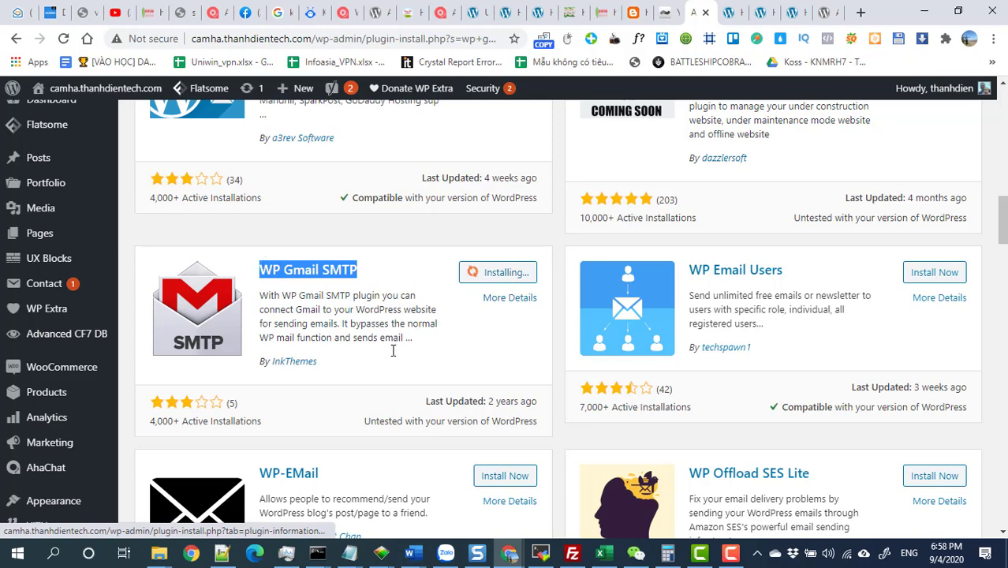
left_click(349, 553)
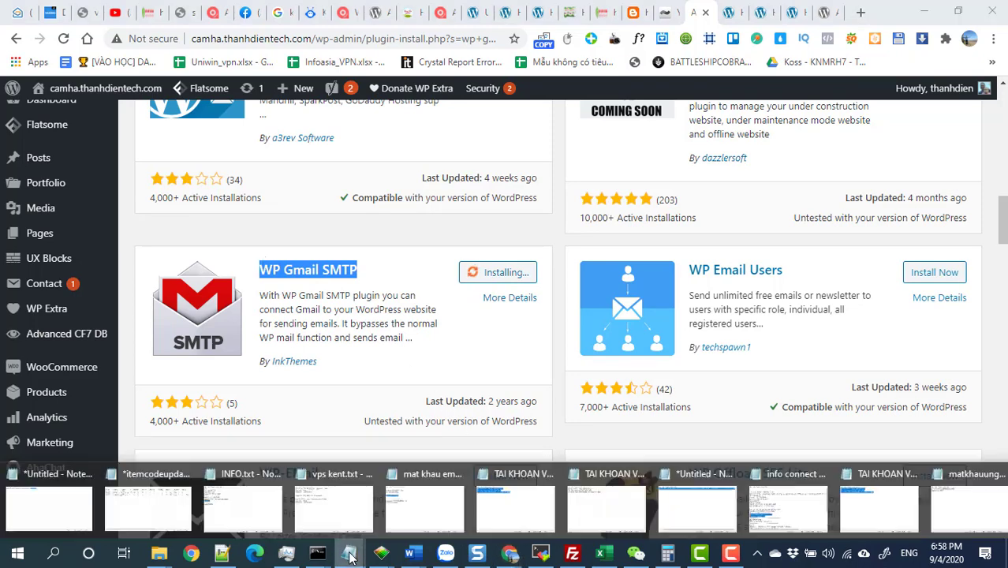
left_click(941, 522)
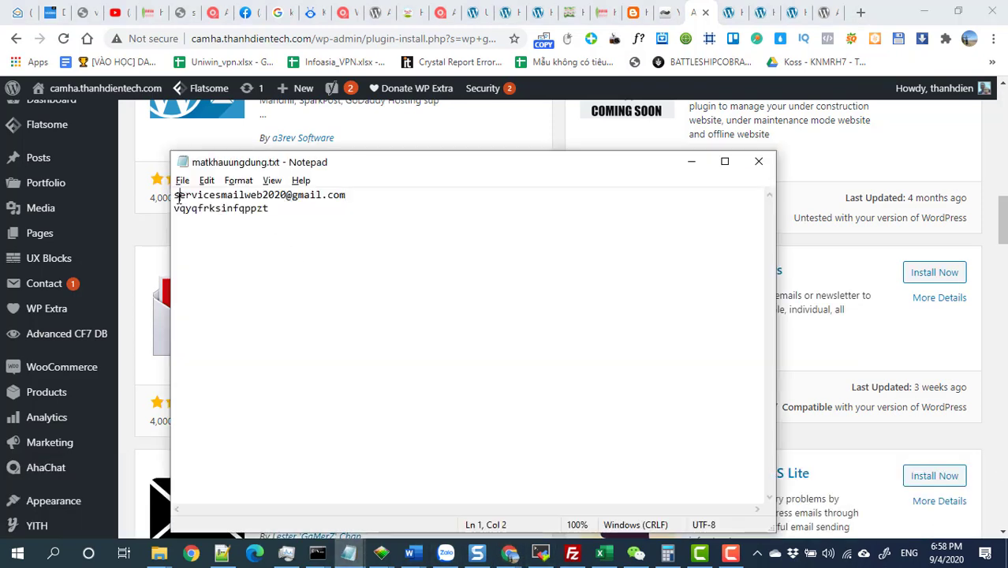
key("Return")
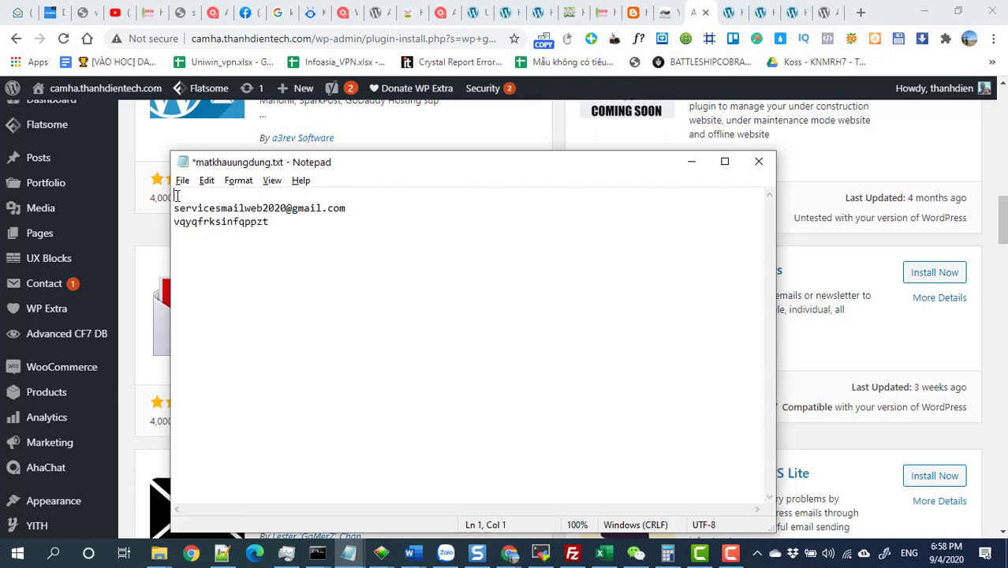
key("ctrl+v")
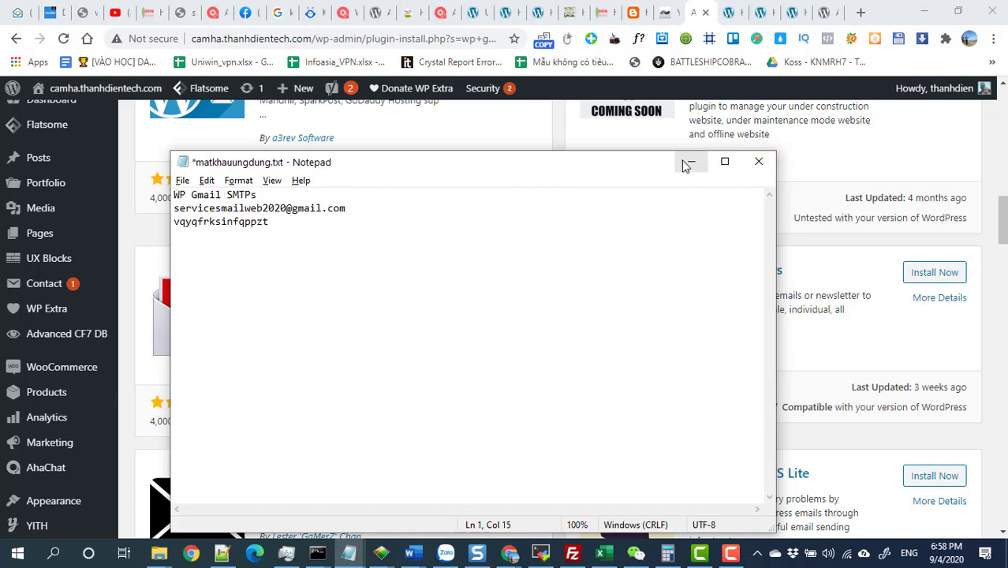
key("BackSpace")
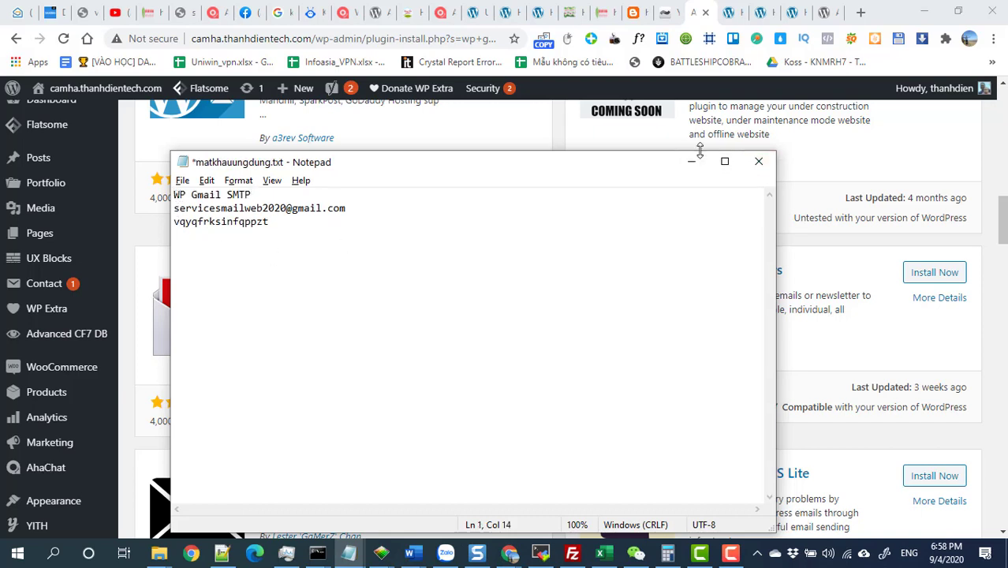
left_click(695, 160)
- Activate the WP Gmail SMTP plugin and open its Gmail SMTP settings at the SMTP options
left_click(509, 278)
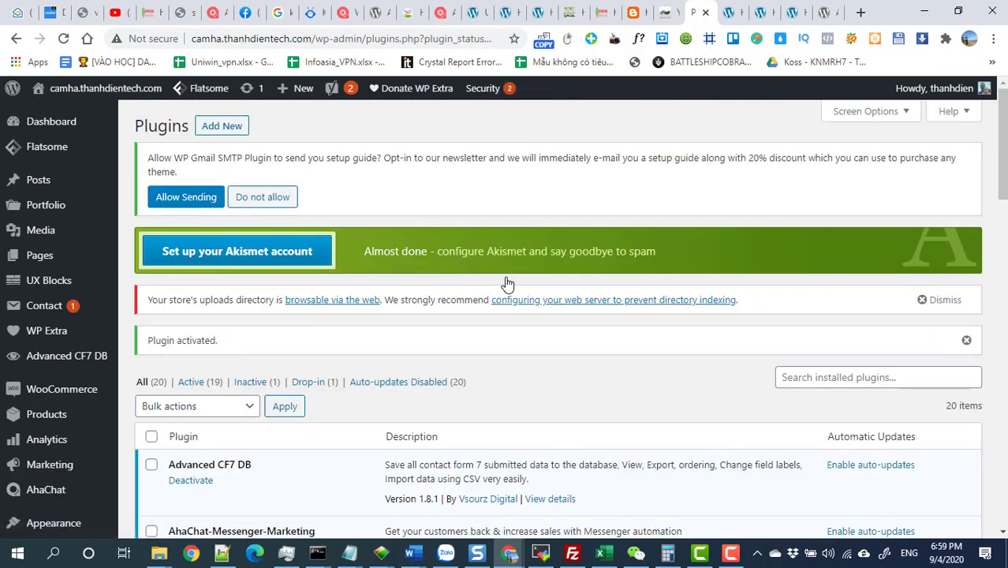
scroll(505, 284, "down", 4)
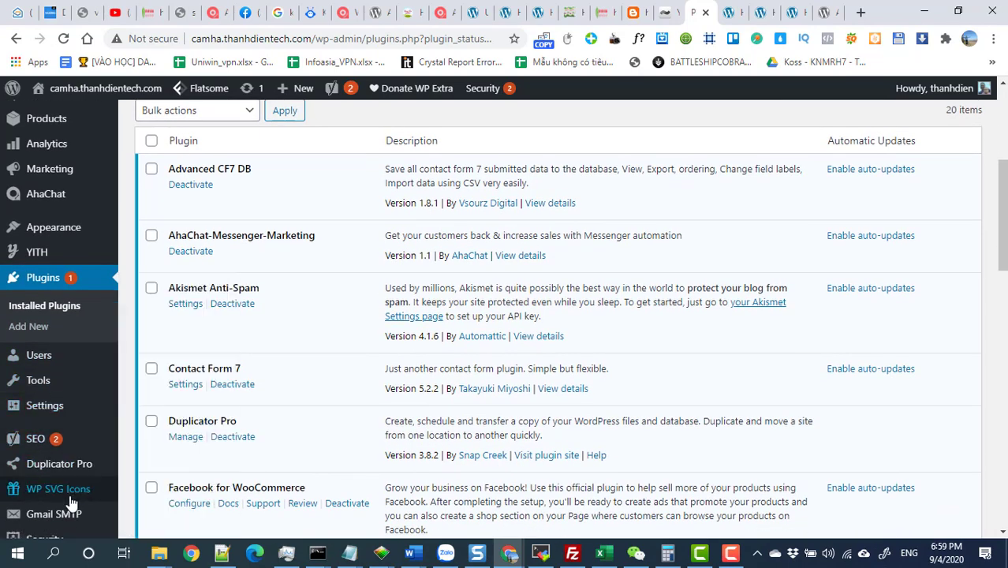
left_click(71, 513)
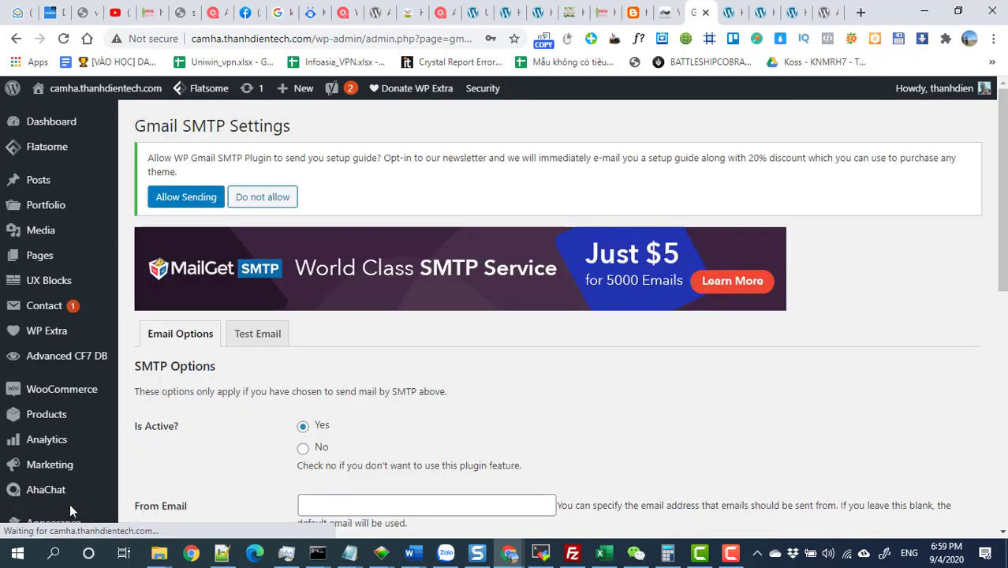
scroll(281, 449, "down", 1)
scroll(280, 449, "down", 2)
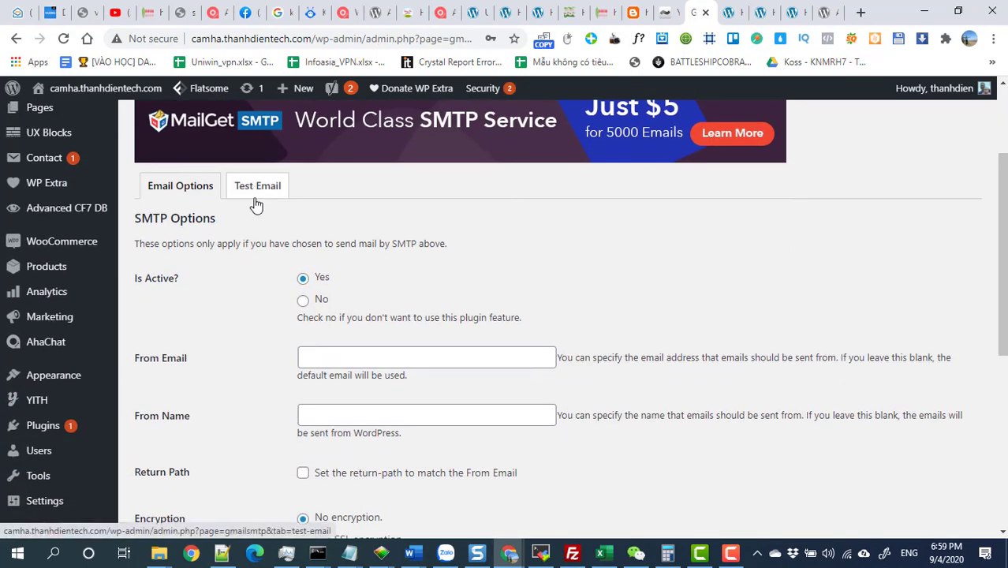
- Copy the e-mail address from the matkhauungdung Notepad document into the From Email setting
key("alt+Tab")
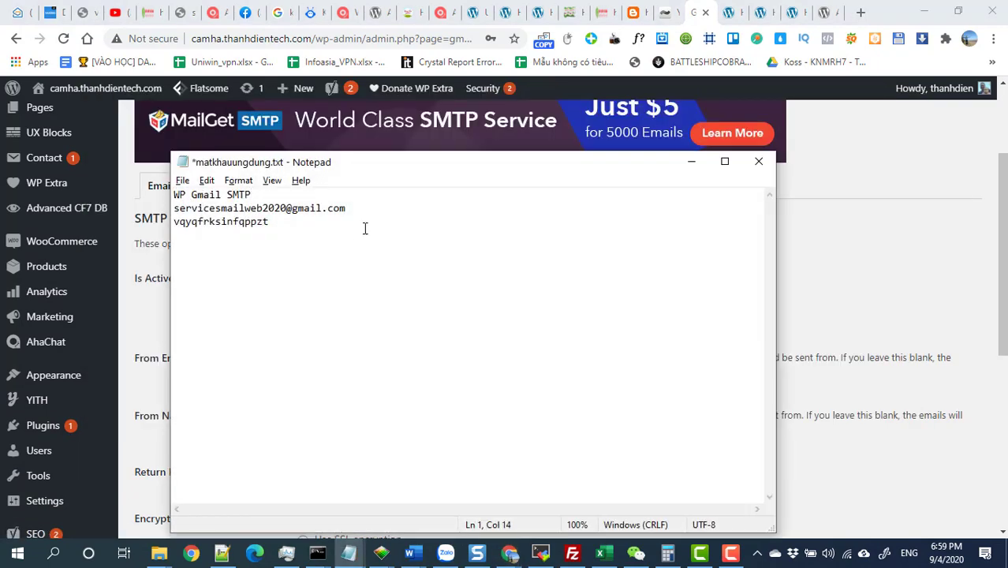
left_click_drag(347, 208, 180, 209)
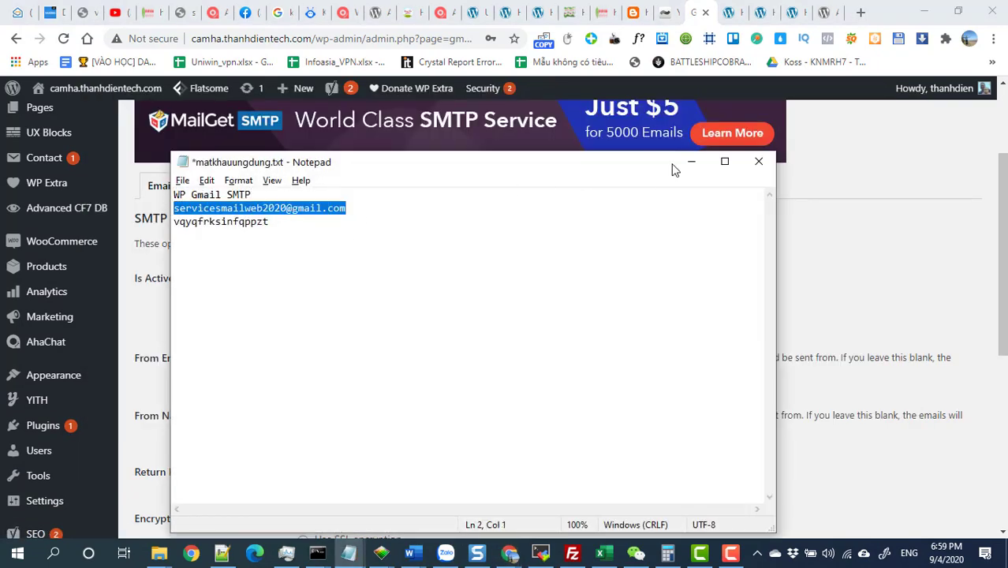
left_click(691, 162)
left_click(349, 360)
key("ctrl+v")
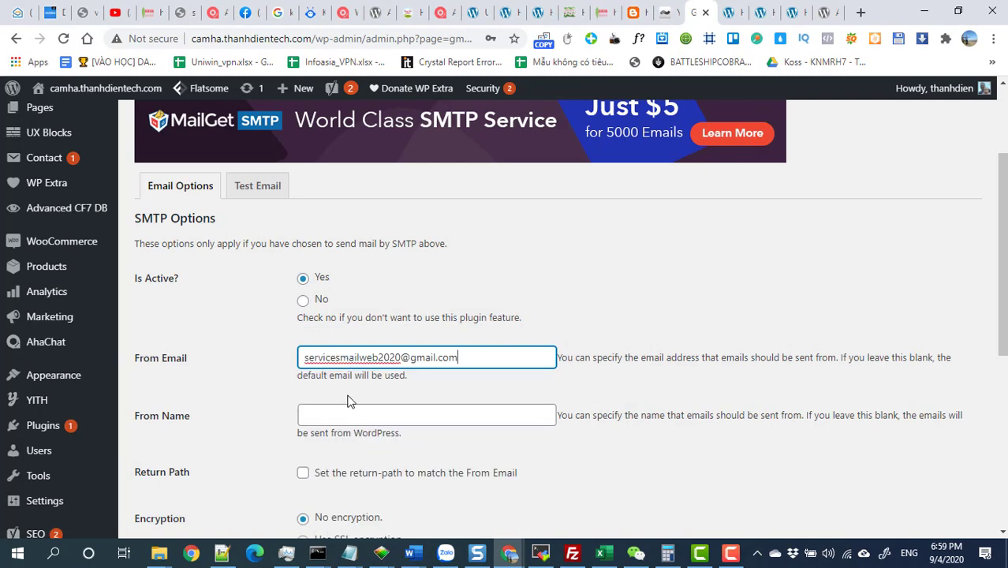
- Set the From Name to Hạ Khang Đường and choose SSL encryption in the SMTP options
left_click(348, 412)
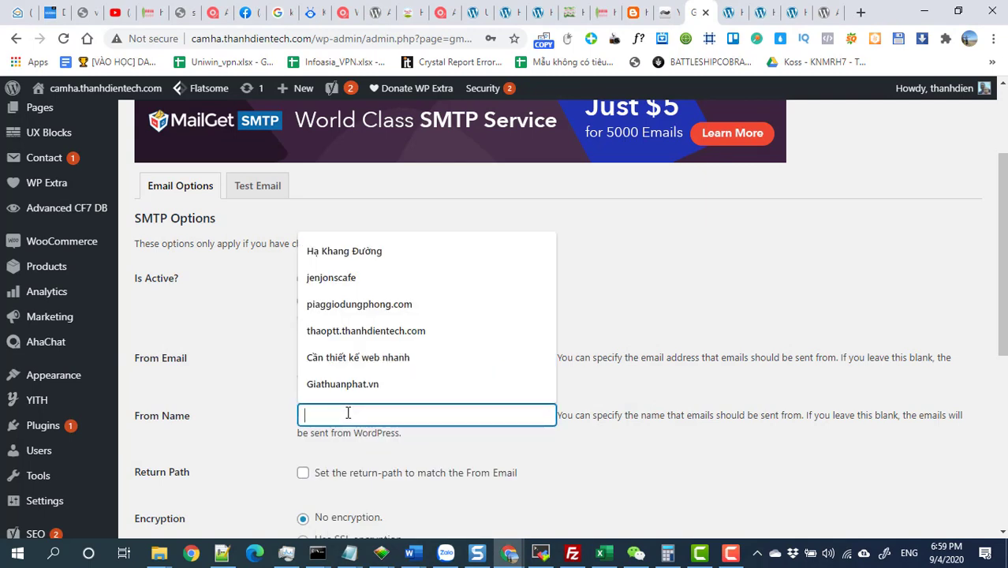
type("Ha")
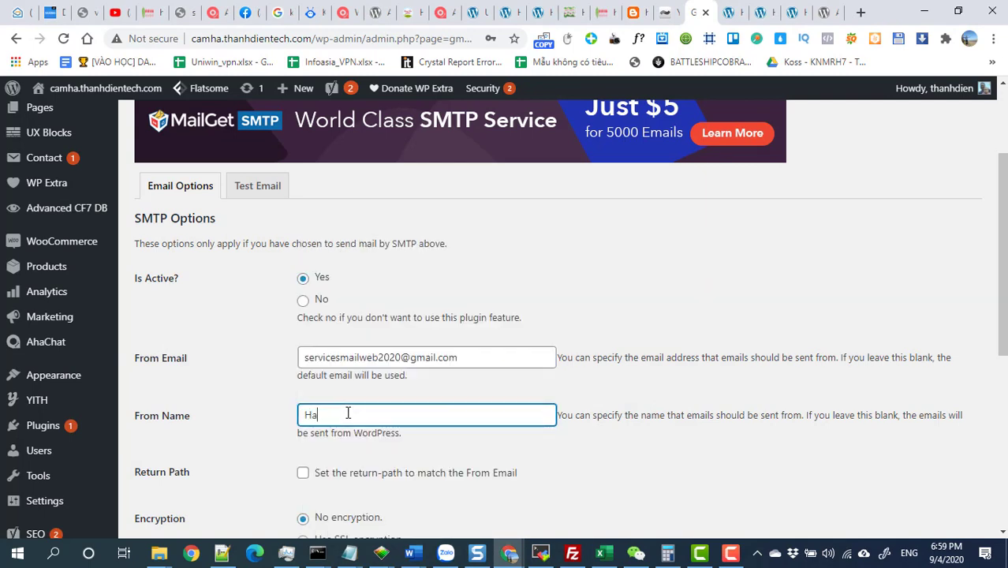
type("j")
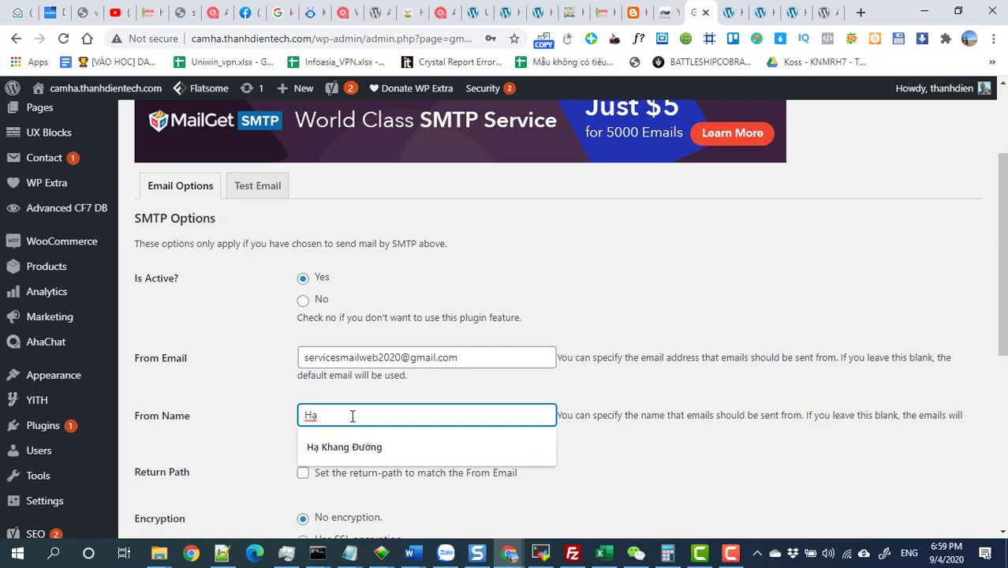
left_click(377, 453)
scroll(410, 439, "down", 4)
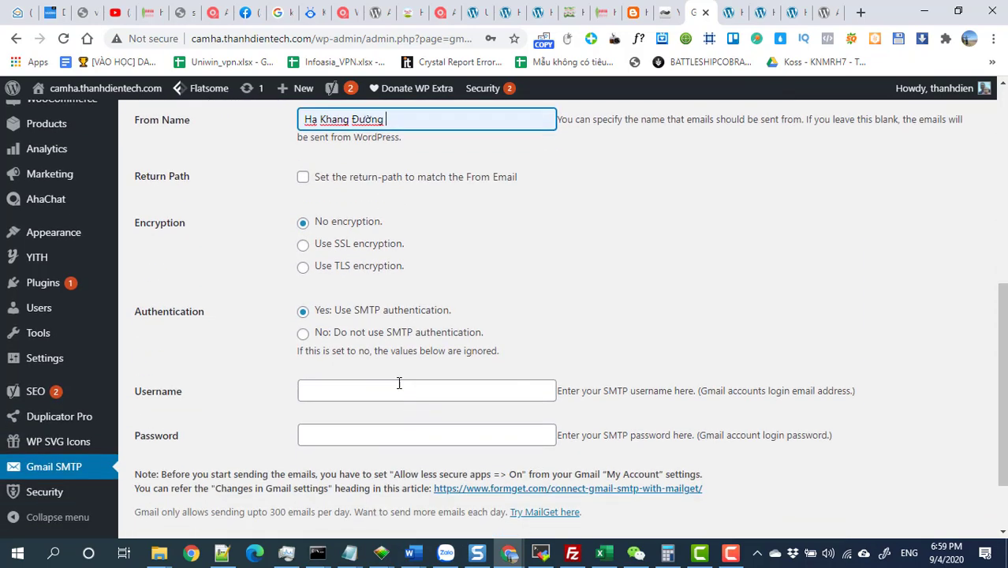
left_click(303, 245)
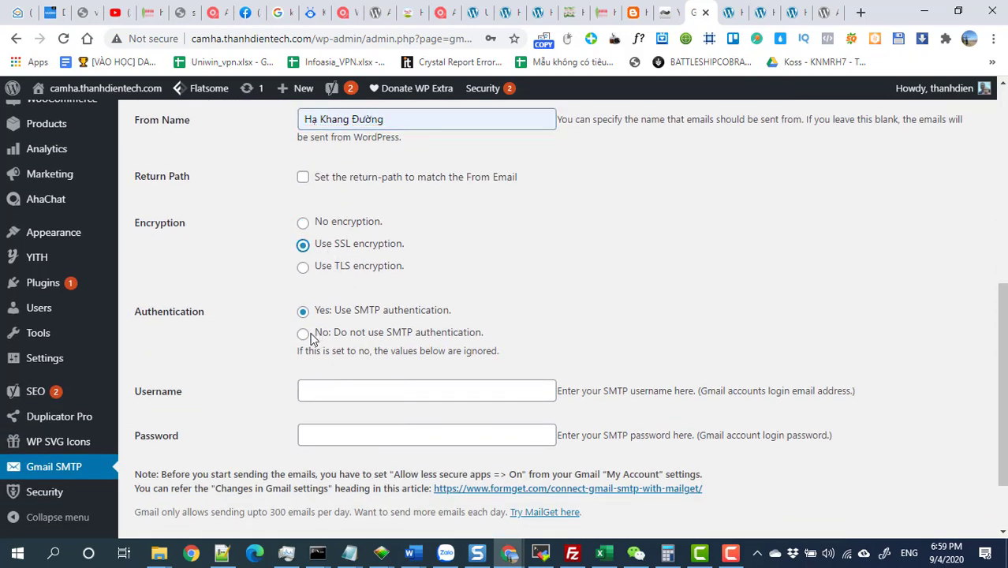
- Enter the sender's Gmail address as SMTP username and the app password from the matkhauungdung Notepad document as Password, and save the settings
left_click(322, 396)
key("ctrl+v")
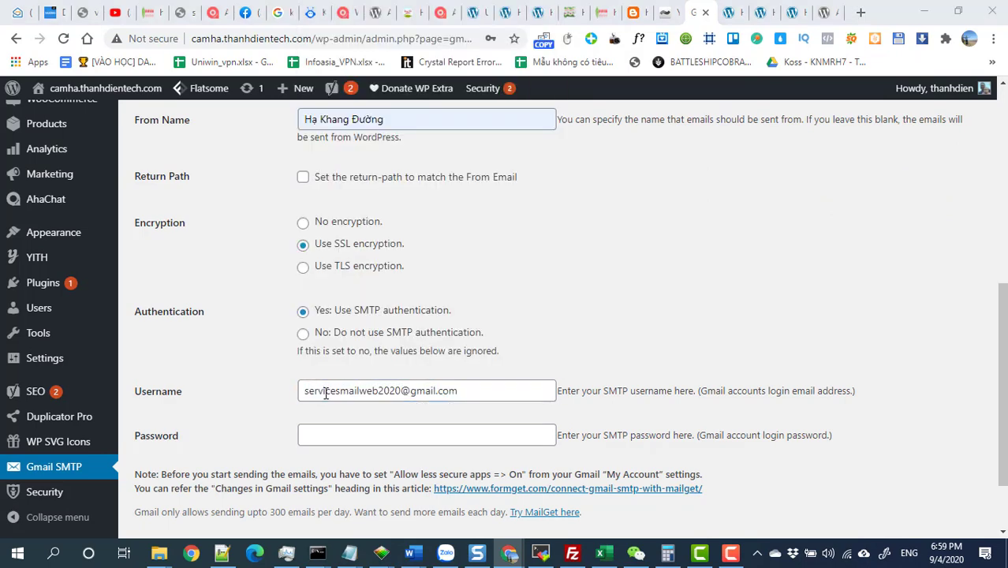
key("alt+Tab")
left_click_drag(288, 221, 166, 229)
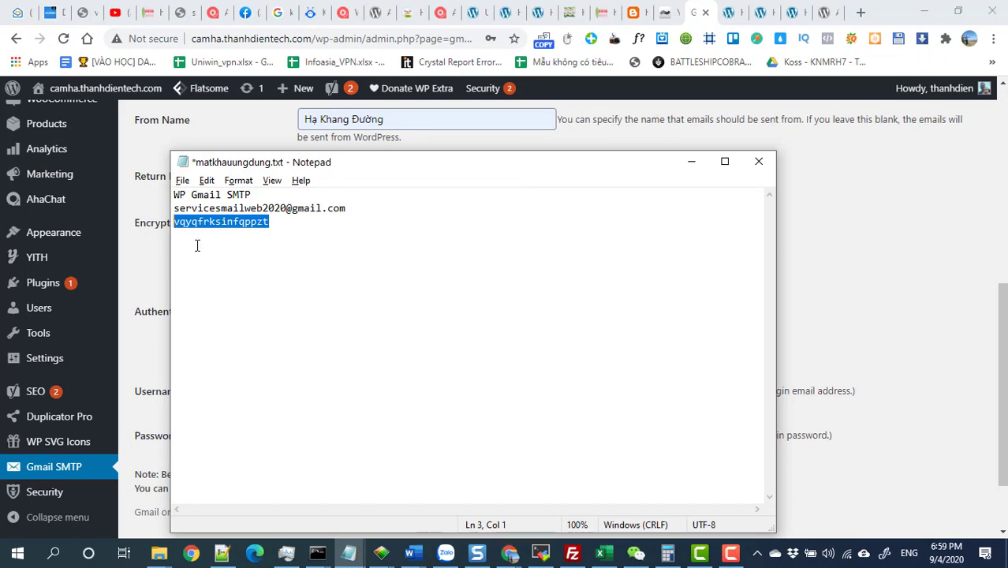
key("alt+Tab")
left_click(367, 435)
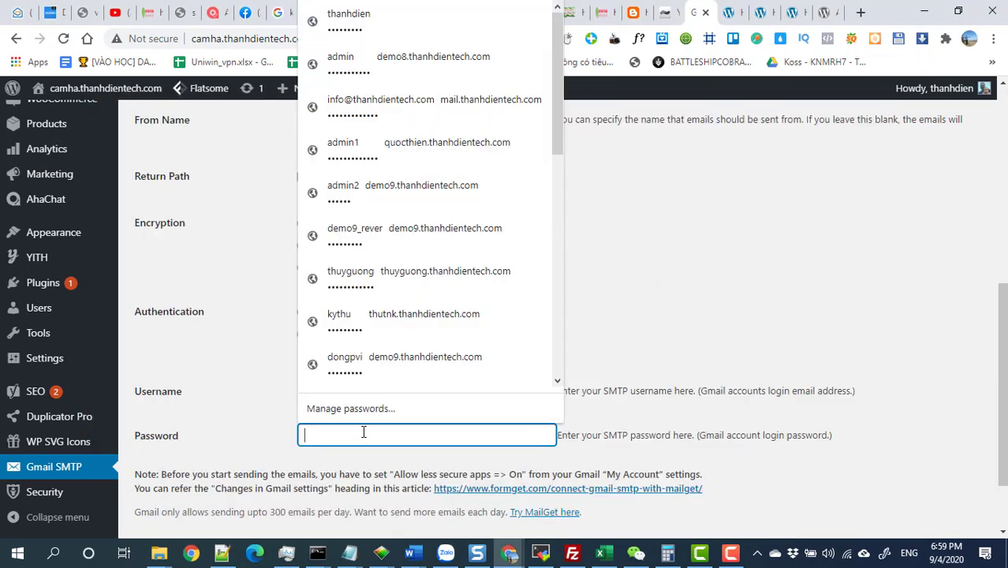
key("ctrl+v")
scroll(637, 428, "down", 2)
left_click(180, 467)
scroll(527, 389, "up", 3)
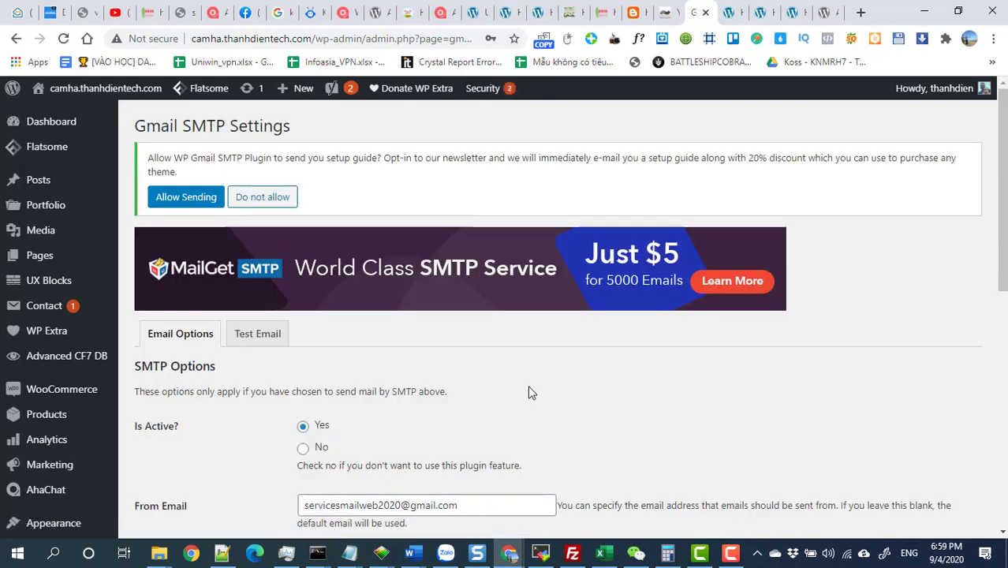
- Send a test email from the Gmail SMTP settings to the recipient's e-mail address, using the plugin's test message text
left_click(243, 334)
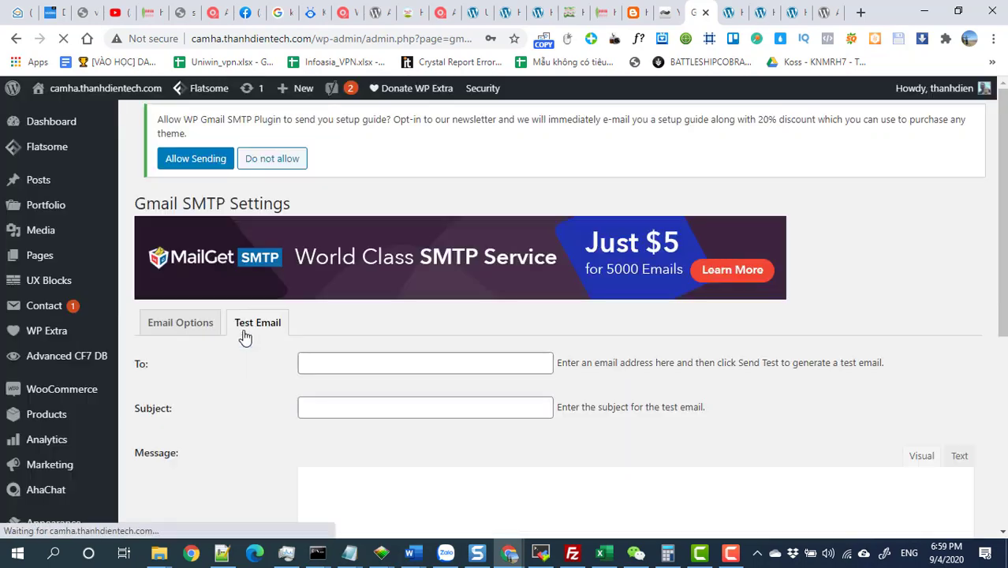
left_click(322, 363)
left_click(353, 394)
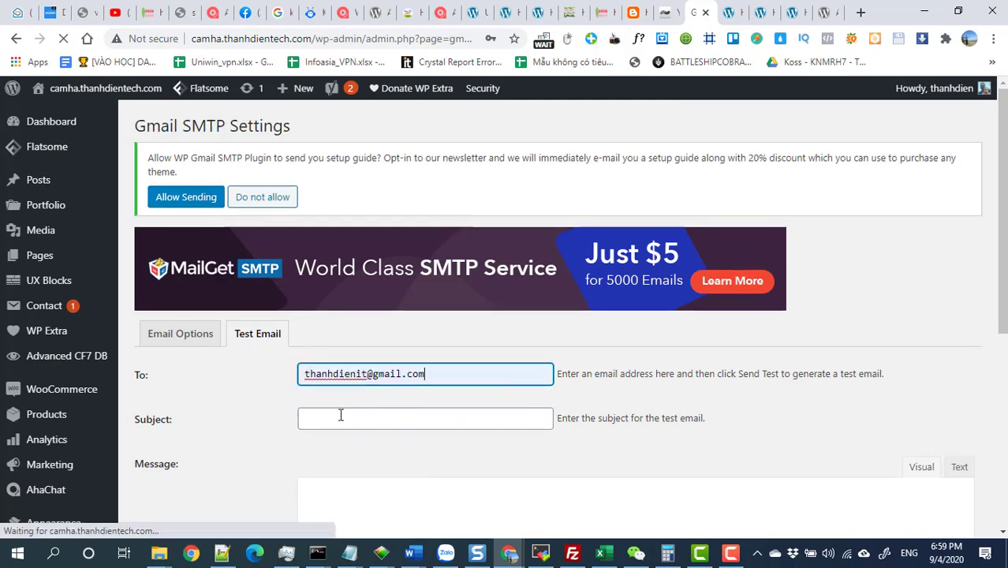
left_click(340, 416)
left_click(341, 453)
scroll(390, 388, "down", 6)
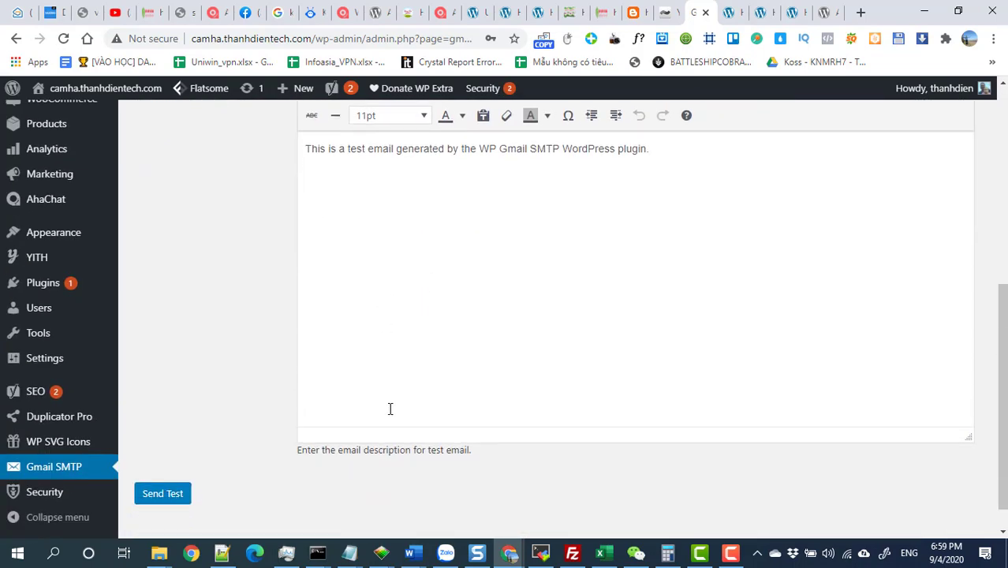
left_click(181, 466)
scroll(597, 335, "up", 4)
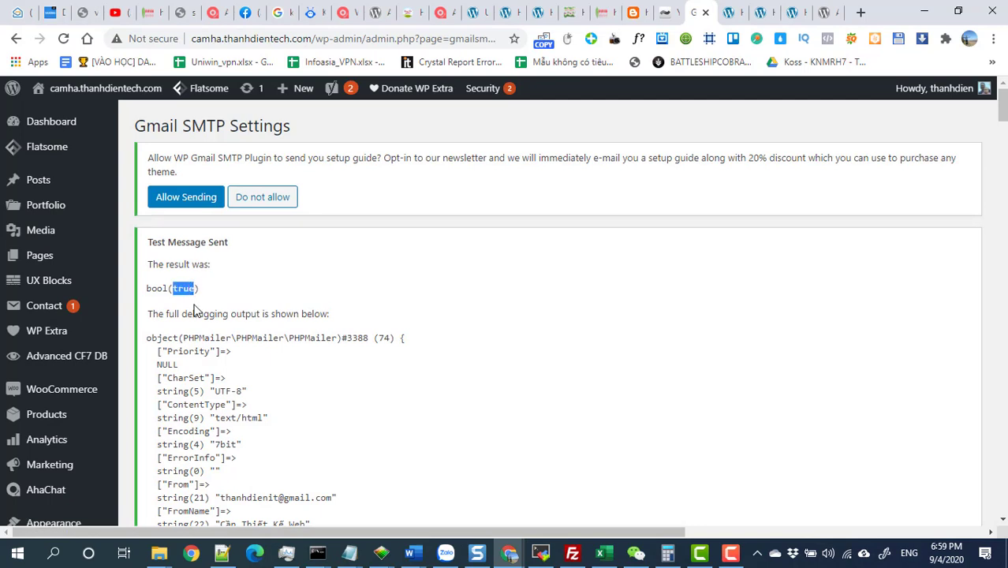
- Open the site's front page in a new browser tab and go to its order form
mouse_move(95, 89)
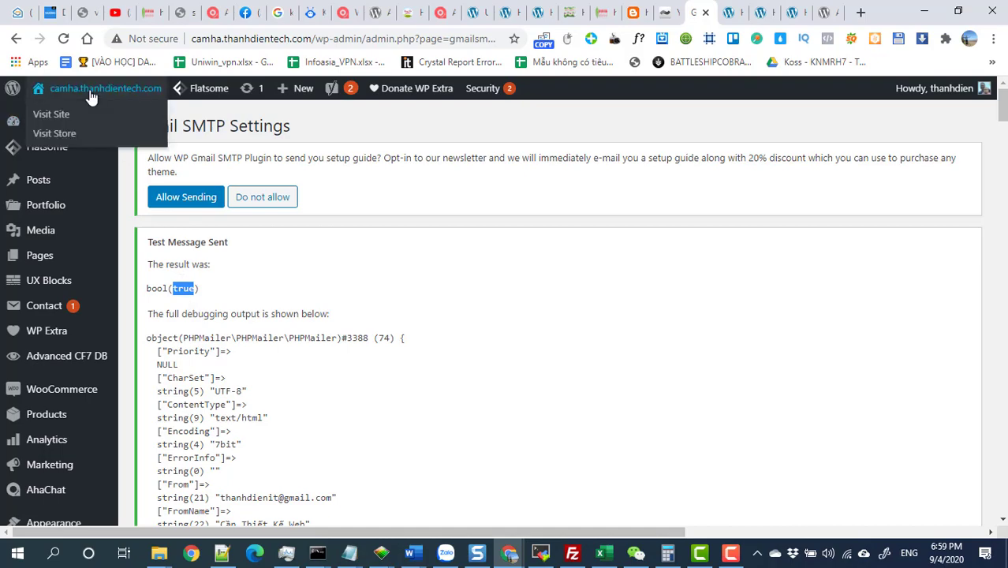
right_click(67, 115)
left_click(126, 127)
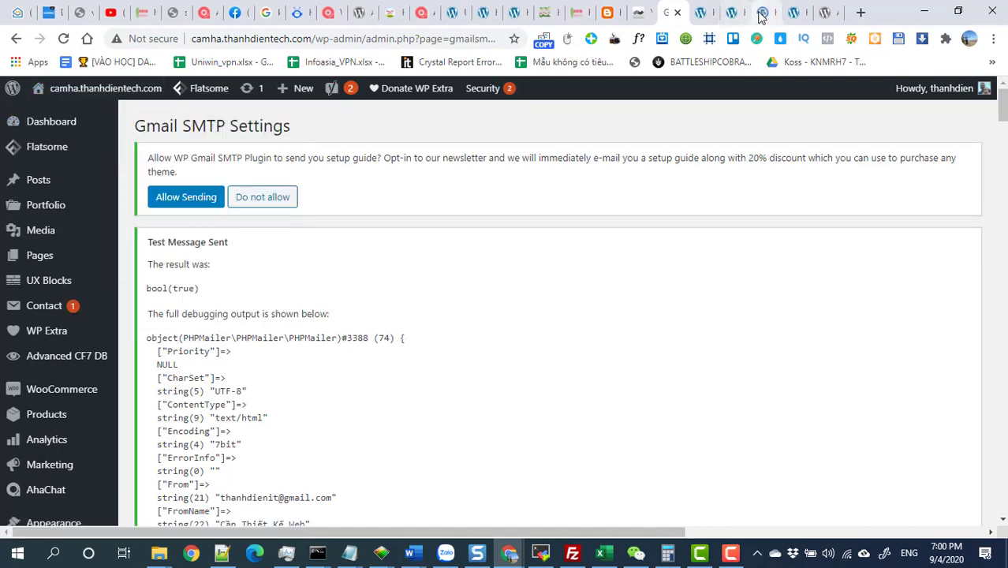
left_click(761, 12)
scroll(600, 260, "down", 10)
scroll(562, 292, "down", 20)
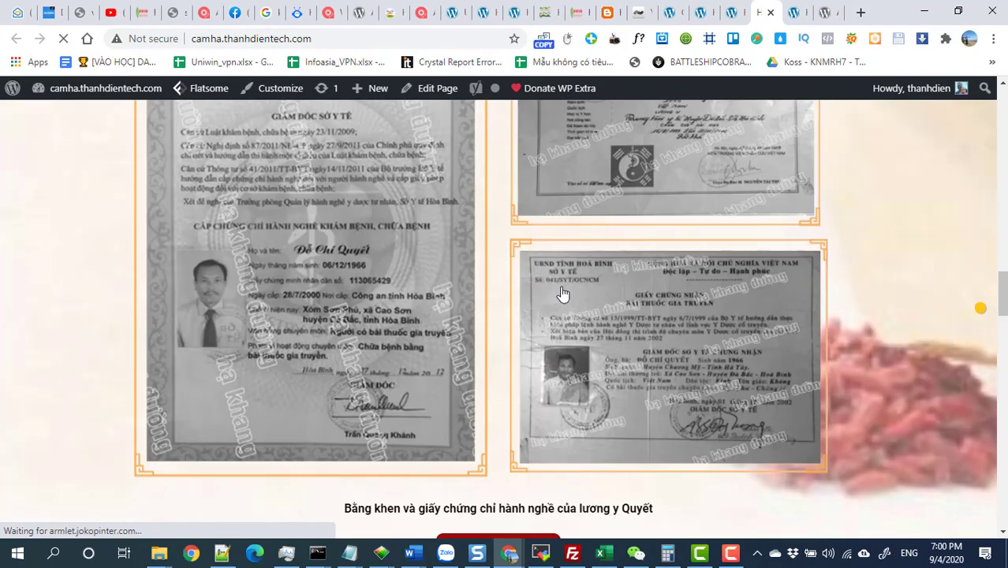
scroll(562, 293, "down", 10)
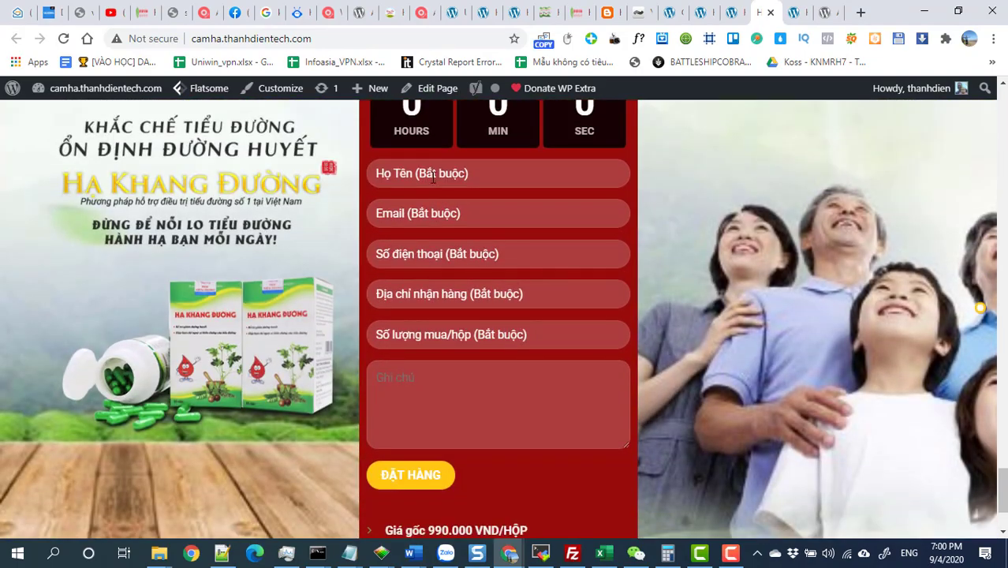
- Fill in the customer's full name, e-mail address and phone number in the order form
left_click(432, 178)
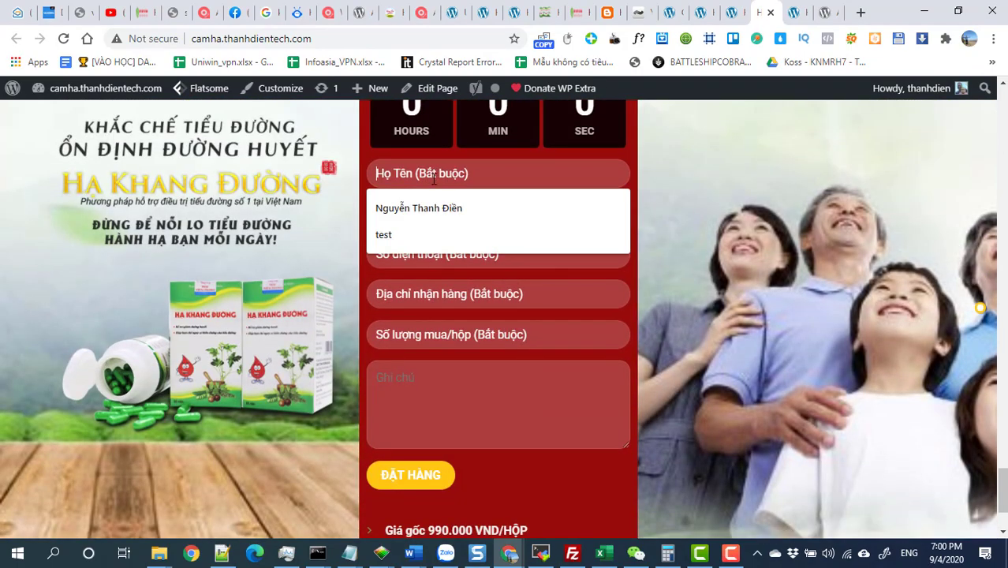
left_click(427, 207)
left_click(437, 212)
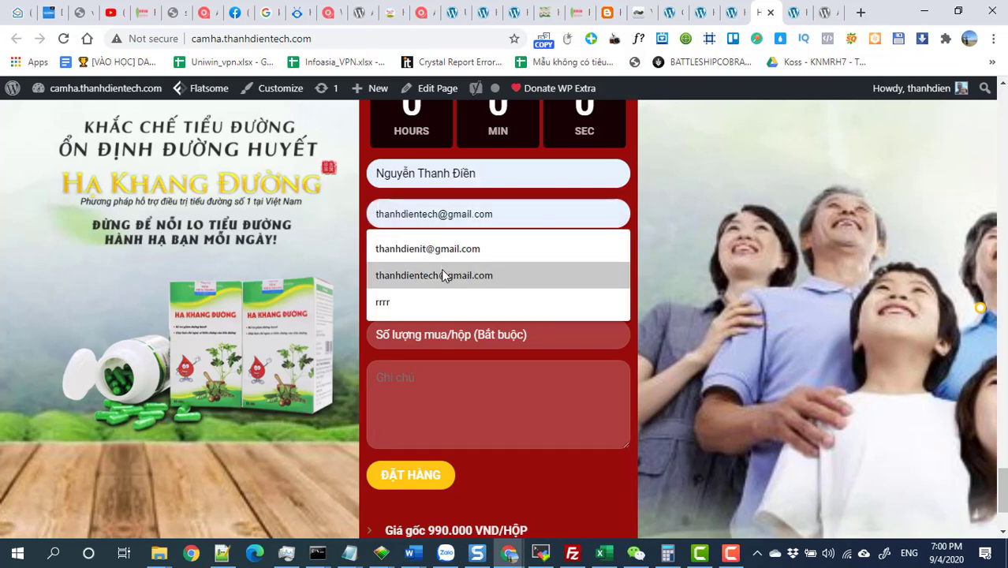
left_click(442, 274)
left_click(445, 254)
left_click(434, 289)
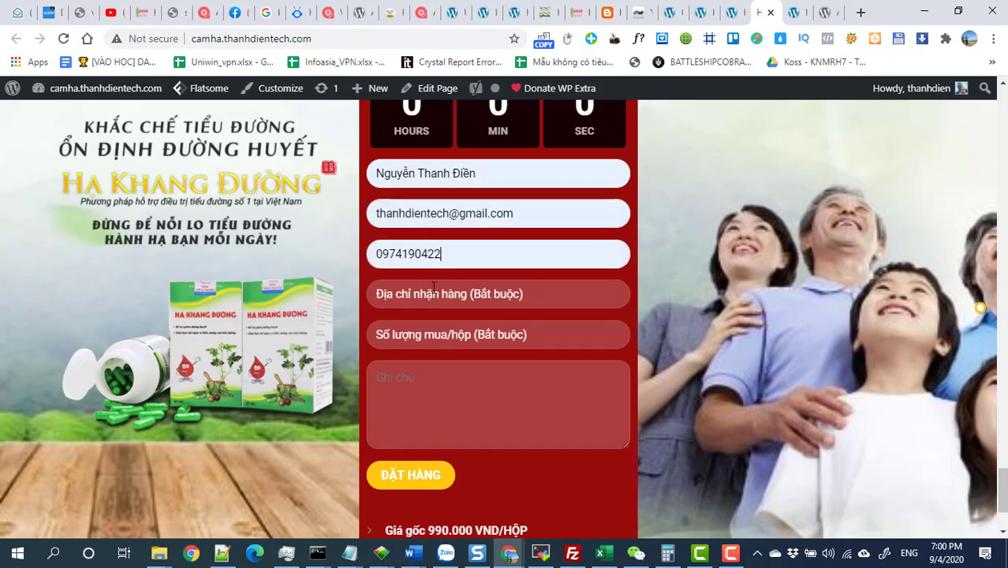
- Complete the order form with a placeholder delivery address, quantity 2 and the note AWDA, and submit the order
left_click(432, 294)
left_click(426, 335)
left_click(427, 336)
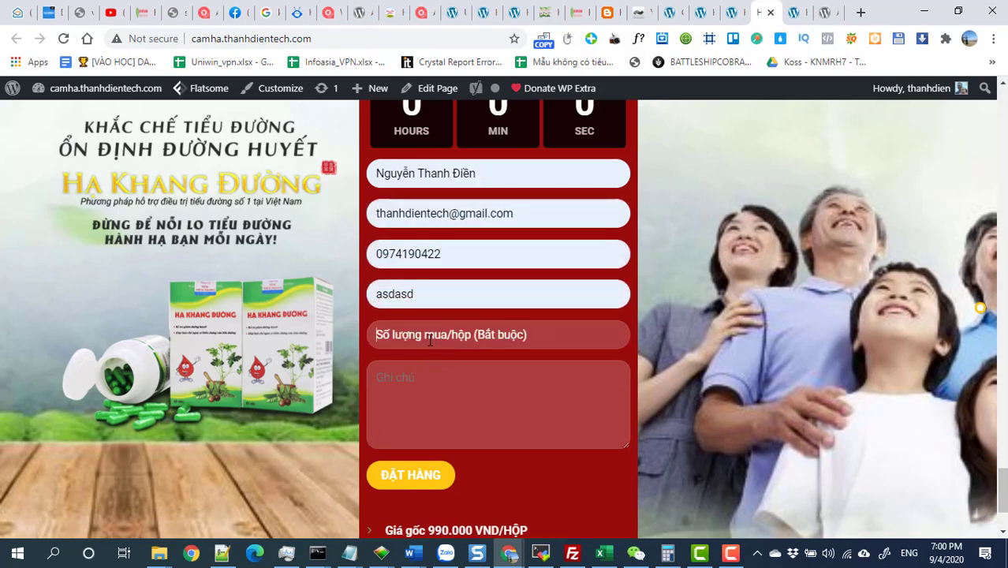
left_click(423, 368)
left_click(420, 380)
type("AWDA")
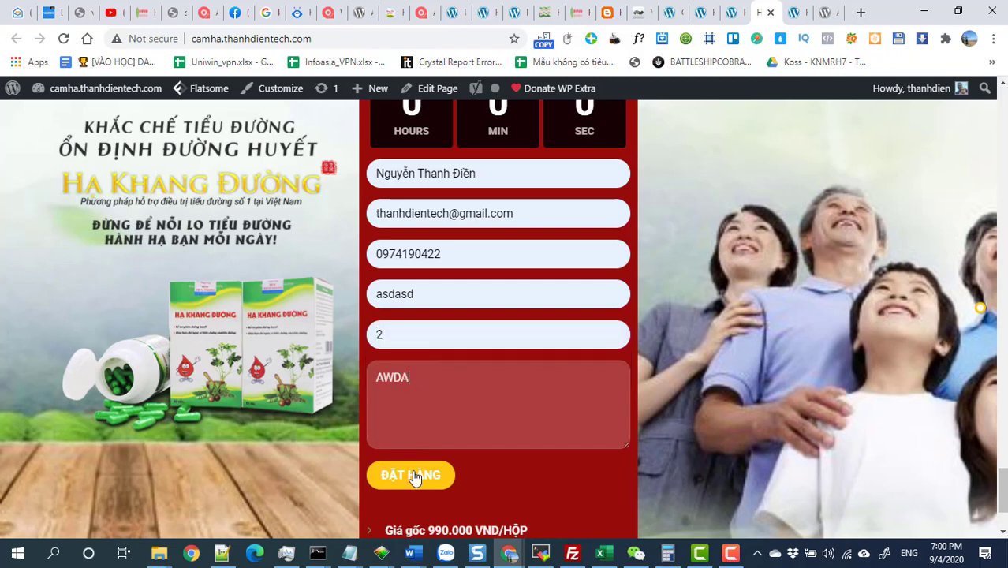
left_click(412, 477)
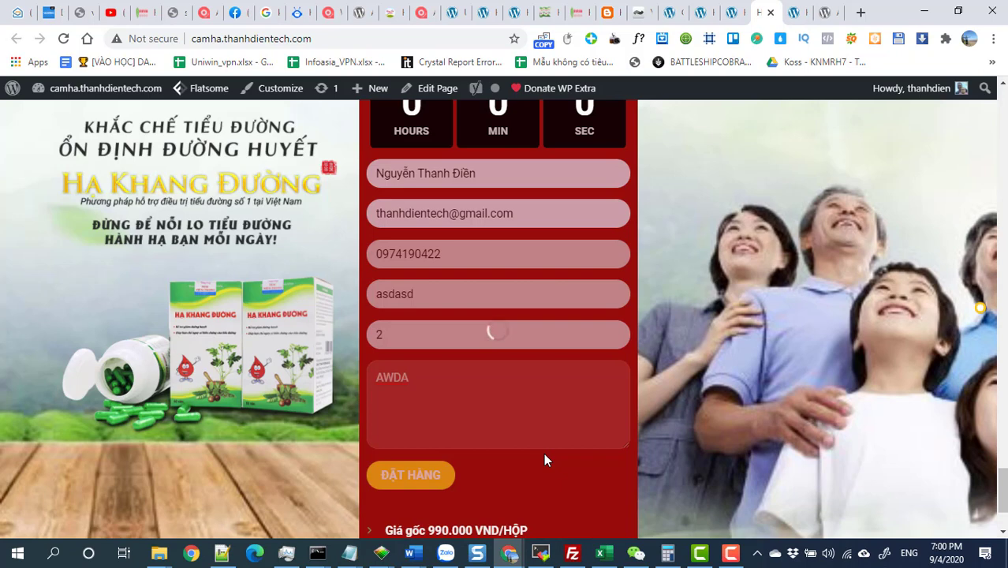
scroll(509, 409, "down", 2)
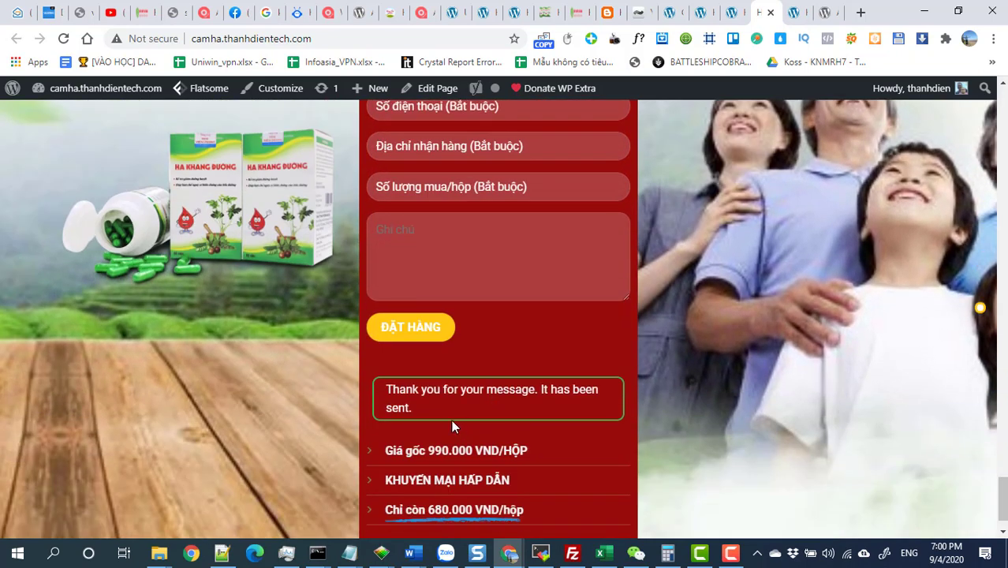
left_click_drag(454, 426, 386, 393)
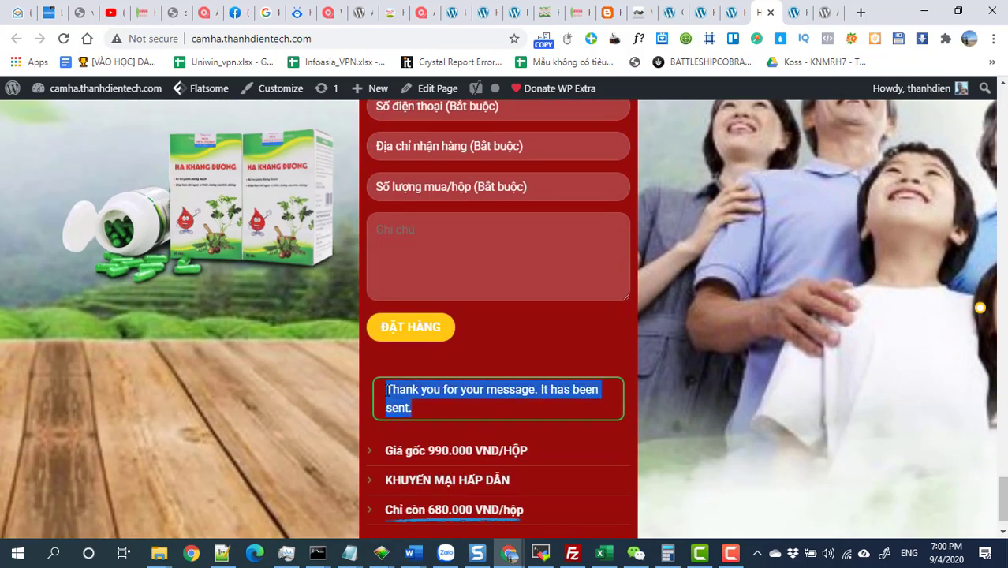
- Open the Gmail inbox in a new browser tab to check for the order email
left_click(861, 13)
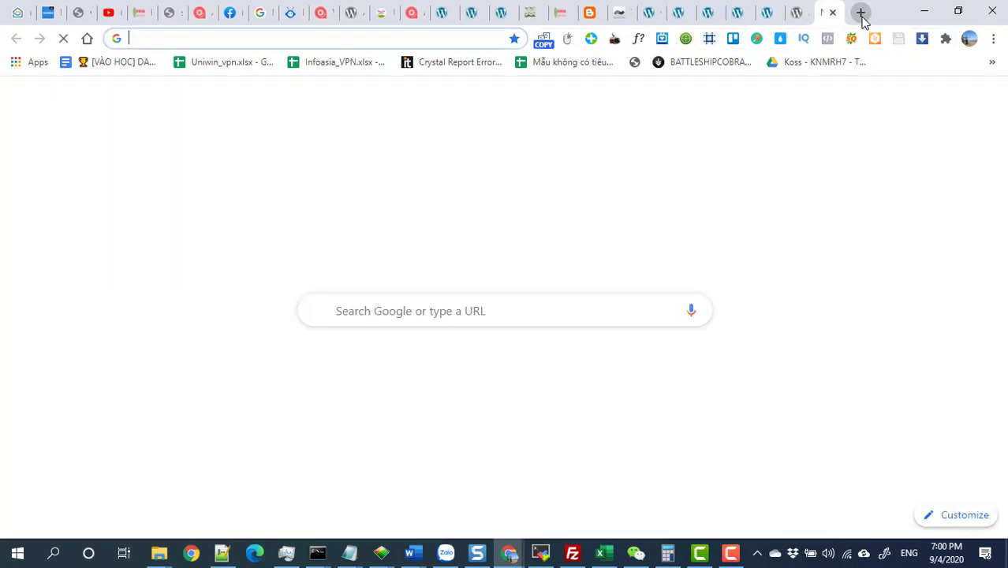
type("GMA'")
key("BackSpace")
key("BackSpace")
key("BackSpace")
key("BackSpace")
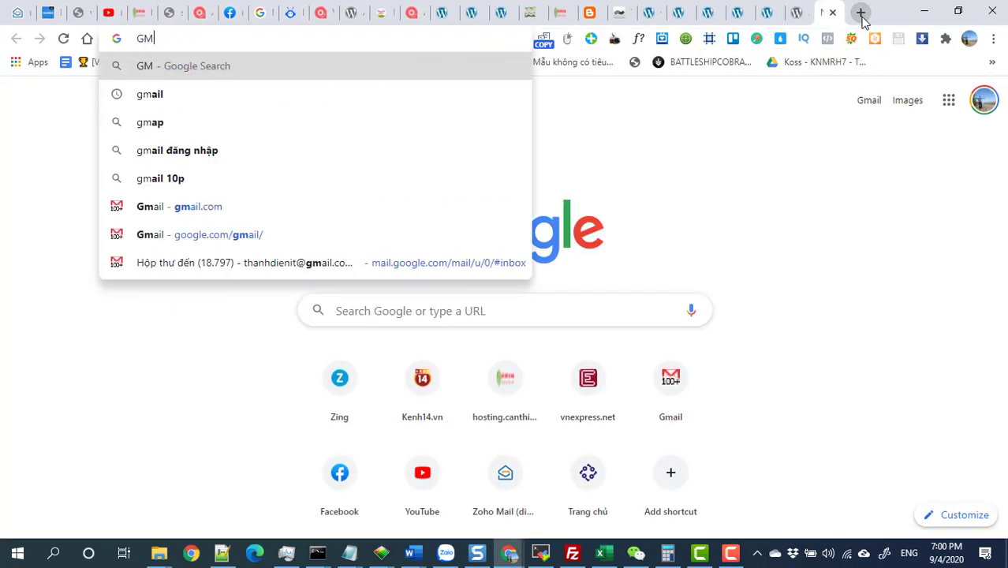
type("G")
key("Return")
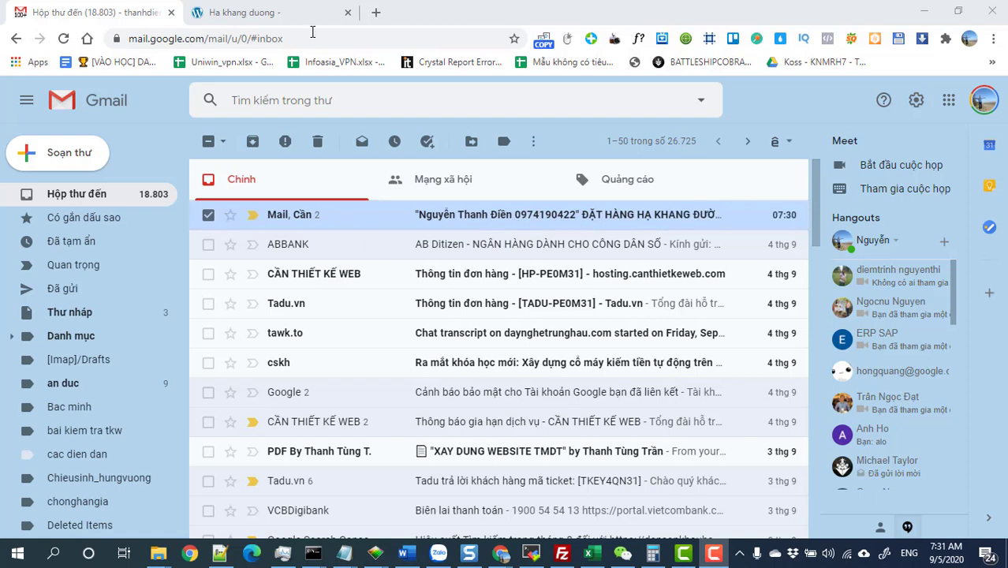
- Return to the website's browser tab and open its WordPress dashboard
left_click(261, 13)
mouse_move(78, 95)
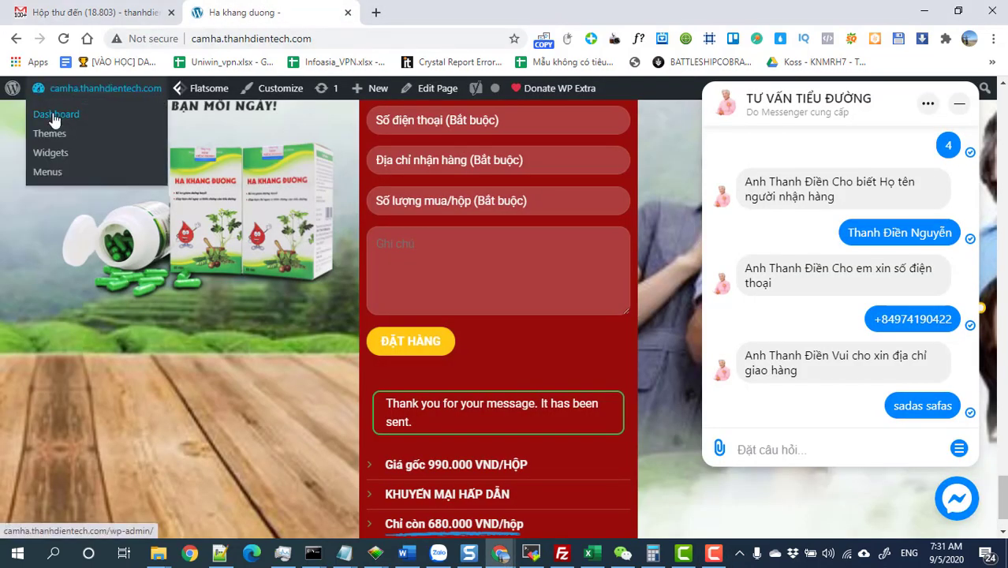
left_click(54, 118)
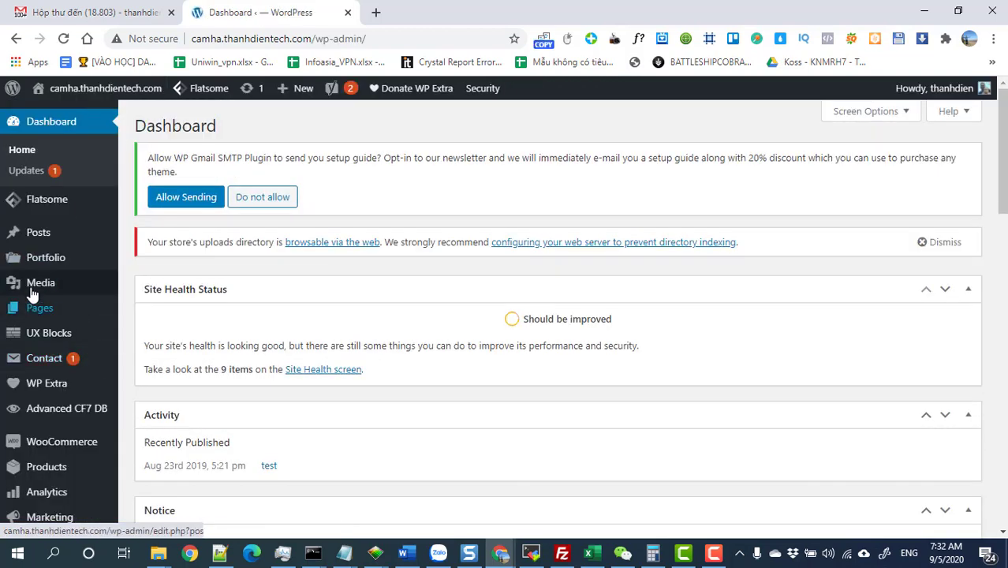
- Open the Contact Form Flat form for editing from the list of contact forms
scroll(70, 410, "down", 1)
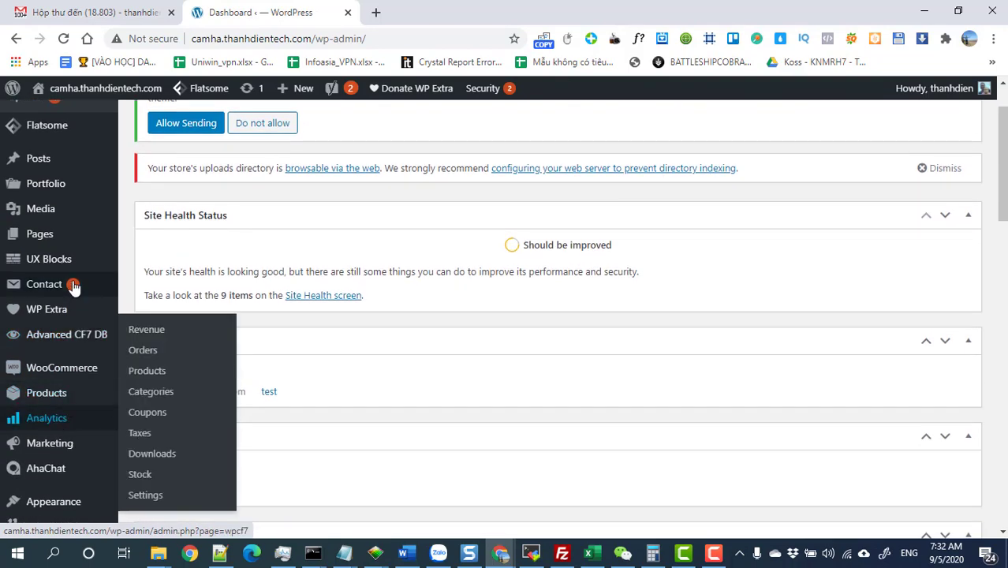
mouse_move(50, 288)
left_click(49, 287)
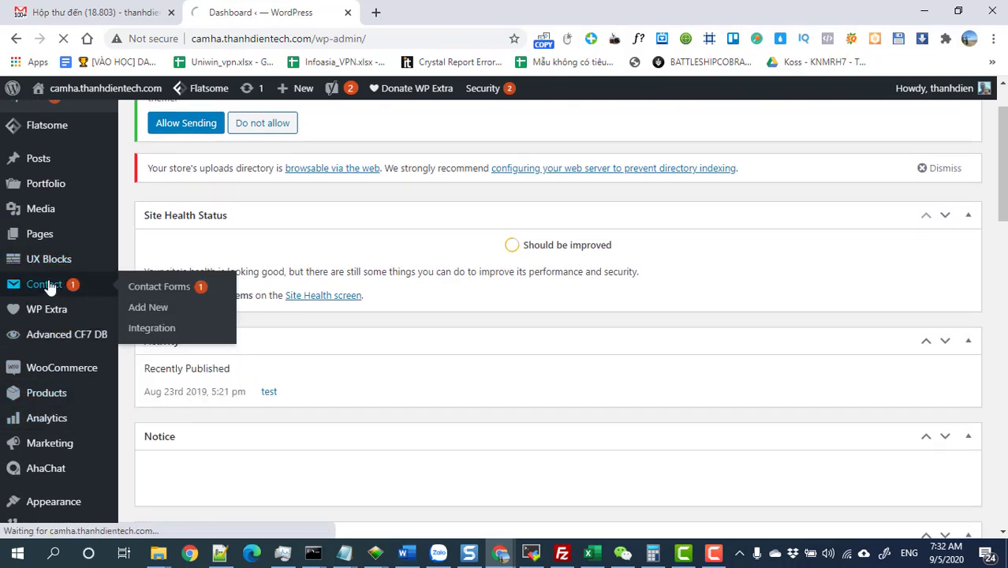
scroll(281, 319, "down", 3)
scroll(278, 319, "down", 1)
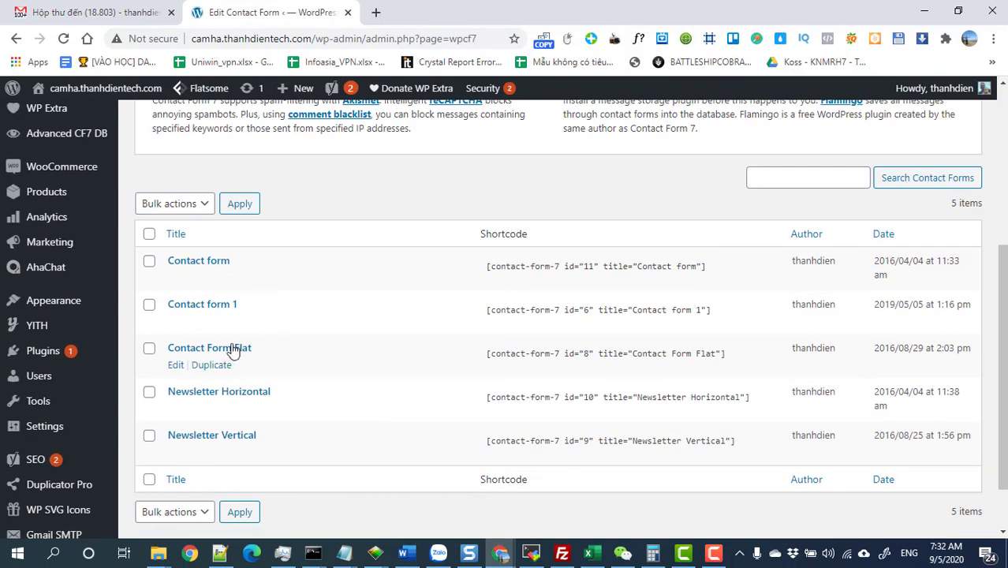
left_click(230, 351)
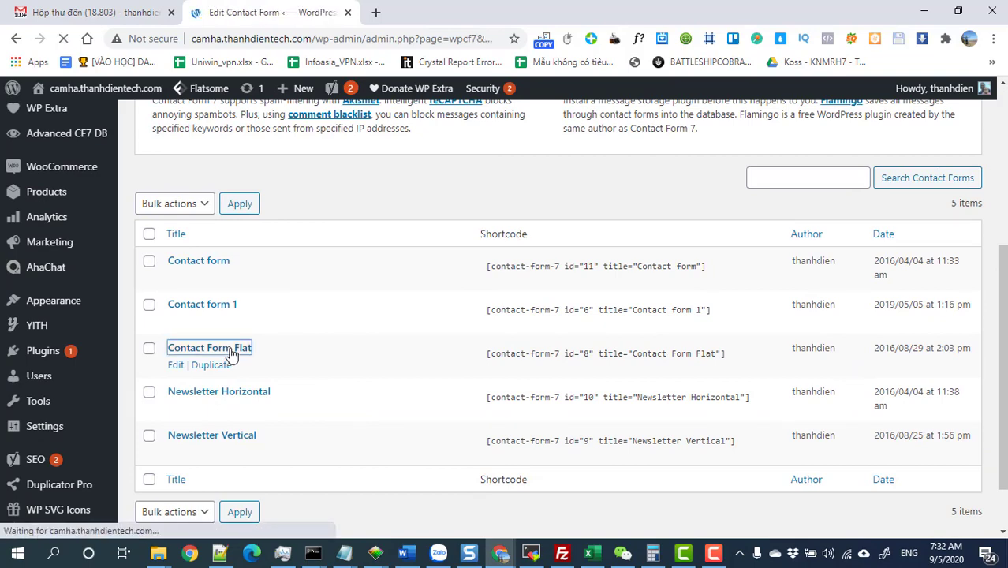
scroll(512, 345, "down", 4)
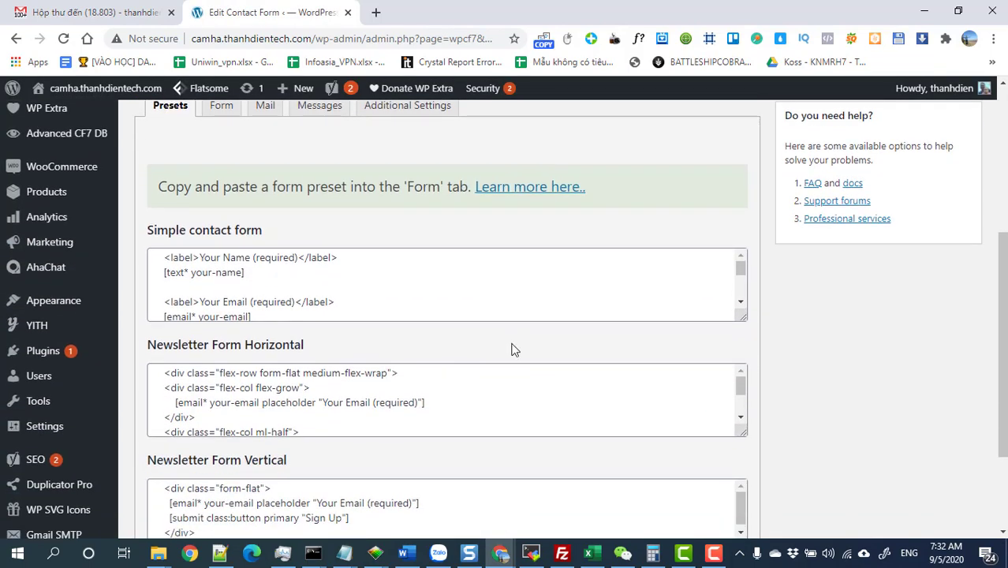
- Open the mail template of Contact Form Flat and examine its subject line and additional headers
scroll(511, 349, "up", 3)
left_click(274, 329)
scroll(474, 341, "down", 2)
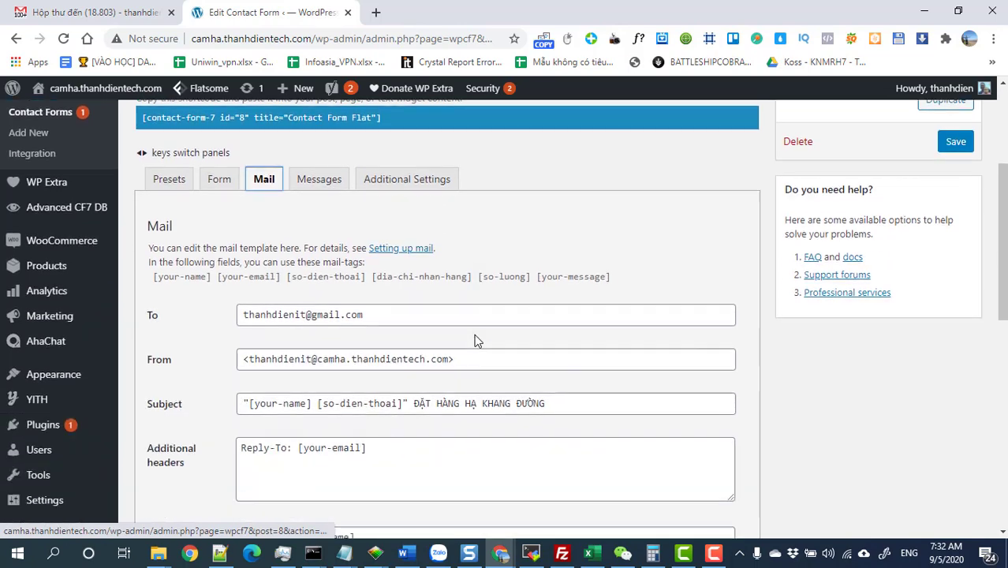
left_click_drag(408, 403, 246, 403)
left_click_drag(413, 403, 568, 404)
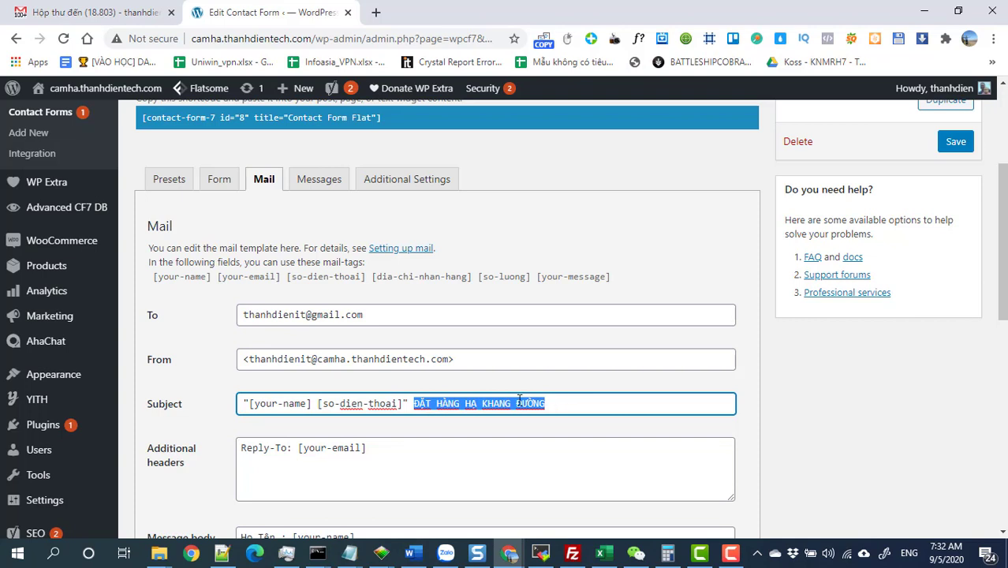
left_click_drag(409, 403, 242, 401)
left_click(271, 406)
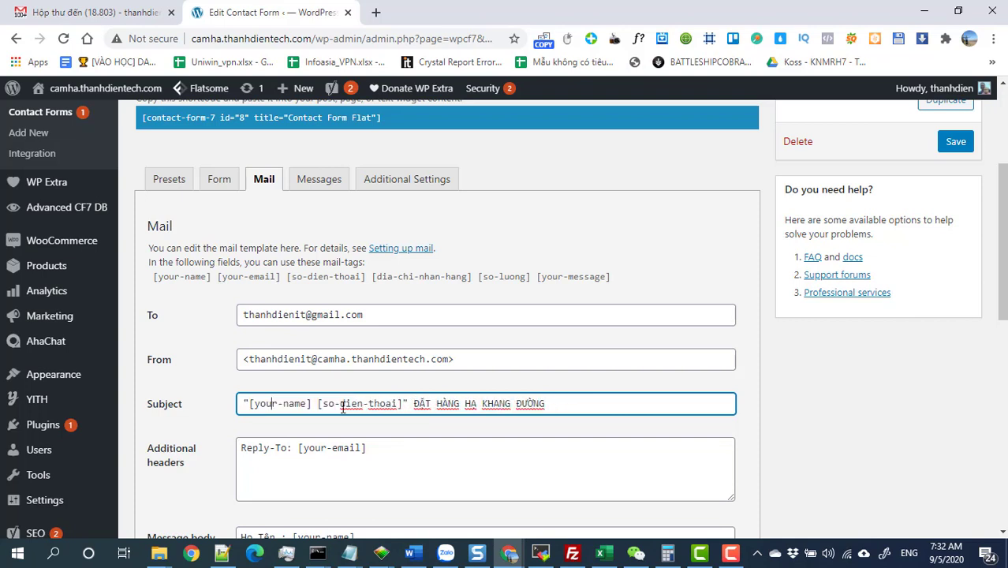
left_click_drag(390, 448, 238, 453)
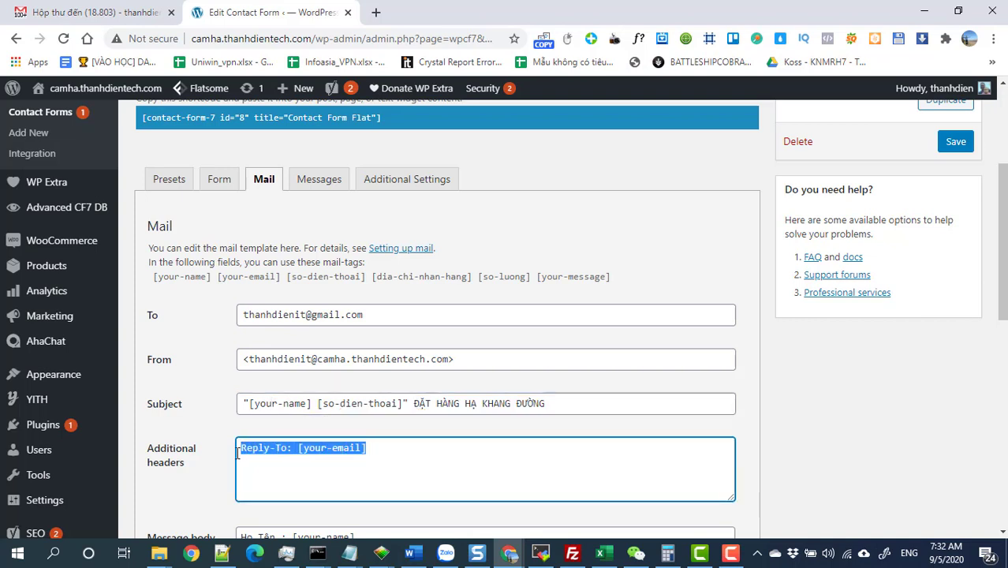
left_click(375, 448)
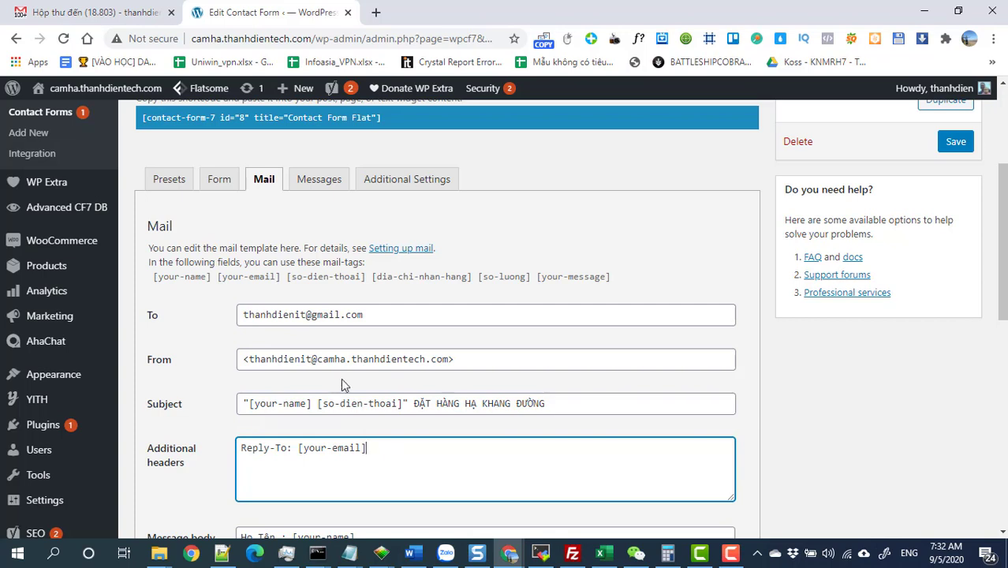
- Check the sender and recipient addresses set in the form's mail template
mouse_move(474, 361)
left_mouse_down()
mouse_move(232, 364)
mouse_move(456, 360)
left_mouse_up()
left_click(255, 359)
left_click(455, 360)
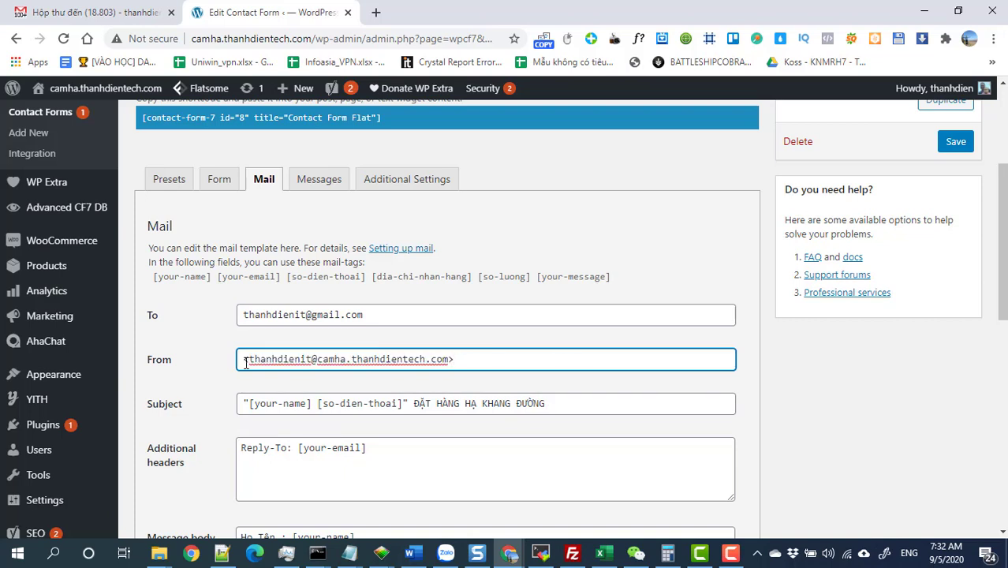
left_click_drag(245, 362, 456, 361)
left_click_drag(382, 319, 243, 315)
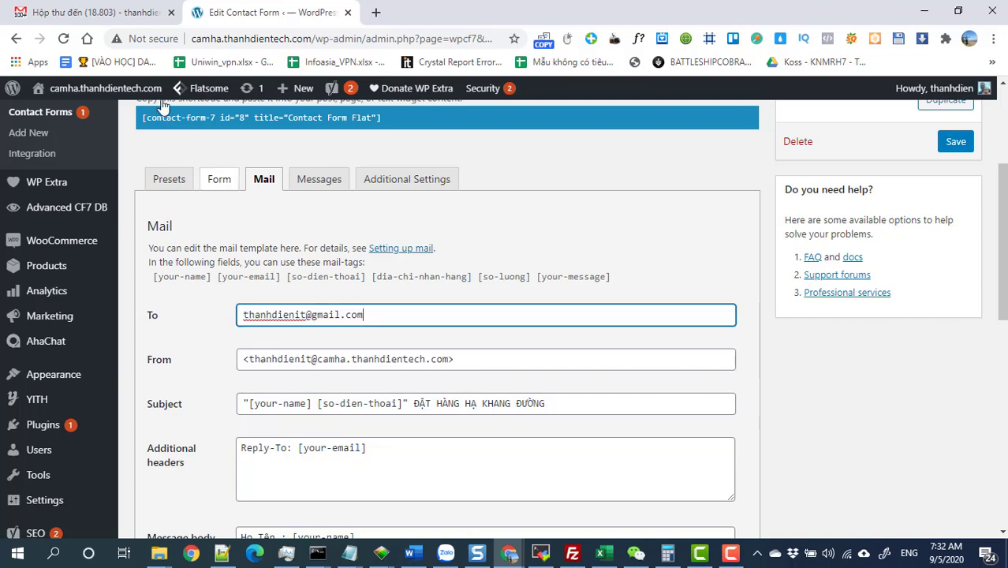
- Switch to the Gmail browser tab, open the newest order email and read the submitted order details
left_click(126, 12)
left_click(355, 220)
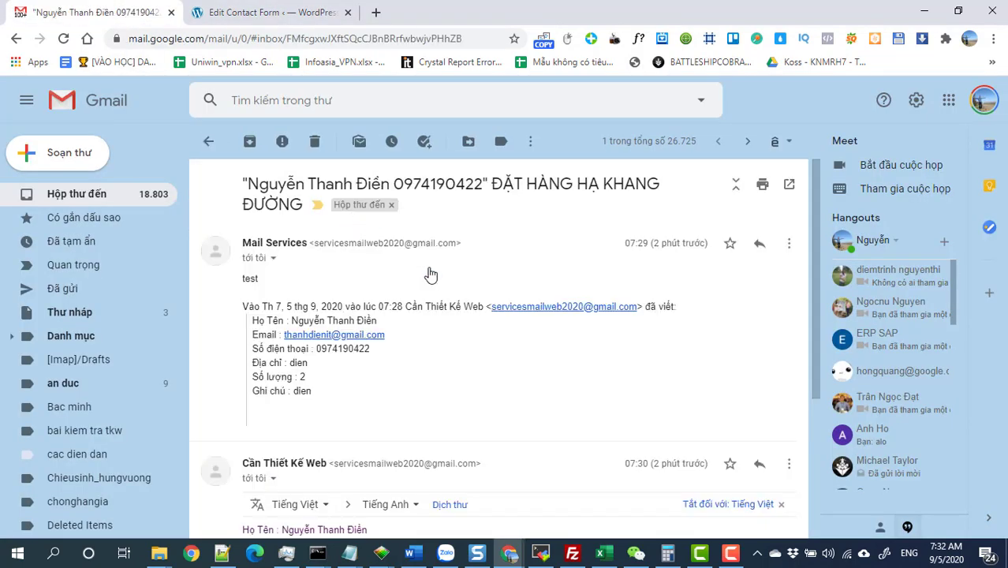
scroll(333, 393, "down", 3)
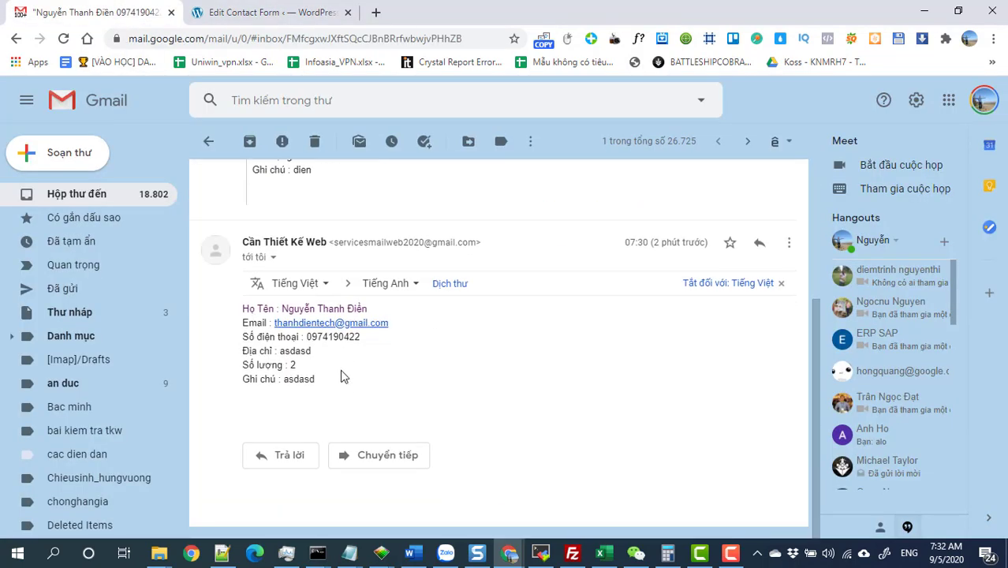
left_click_drag(342, 376, 246, 308)
left_click(281, 319)
- Back in WordPress, display the saved Contact Form Flat submissions in Advanced CF7 DB and examine the most recent entry
left_click(264, 14)
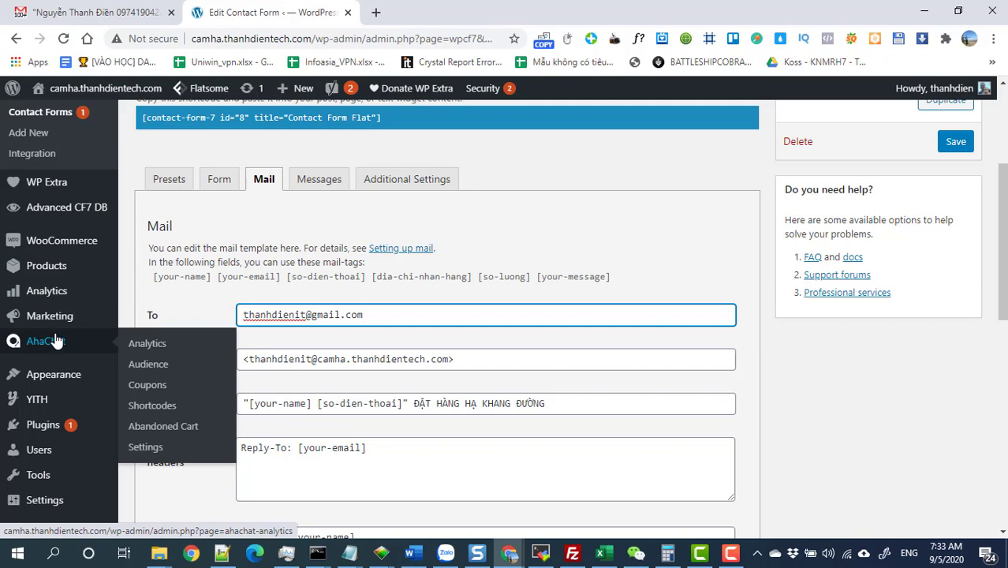
left_click(65, 210)
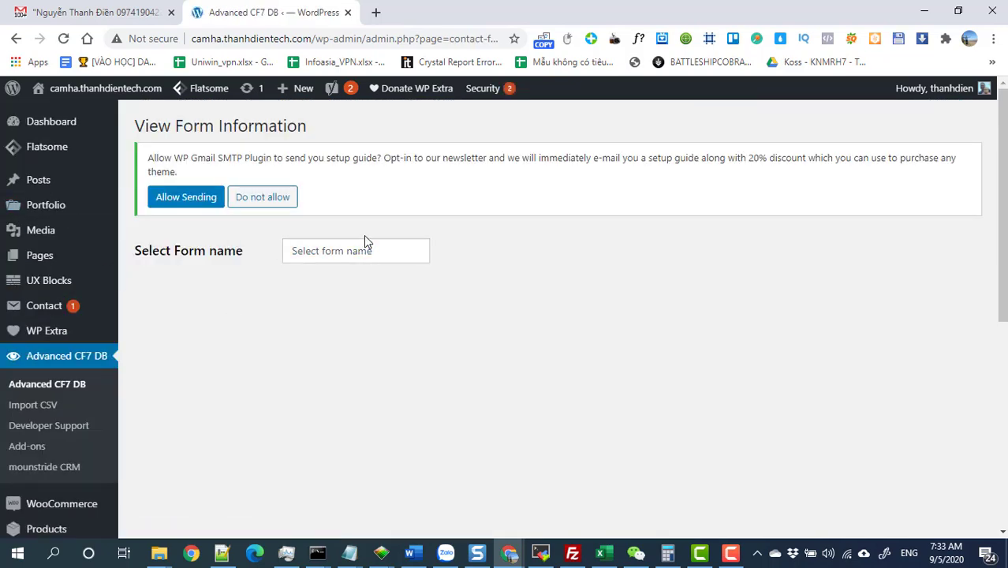
left_click(365, 251)
left_click(365, 288)
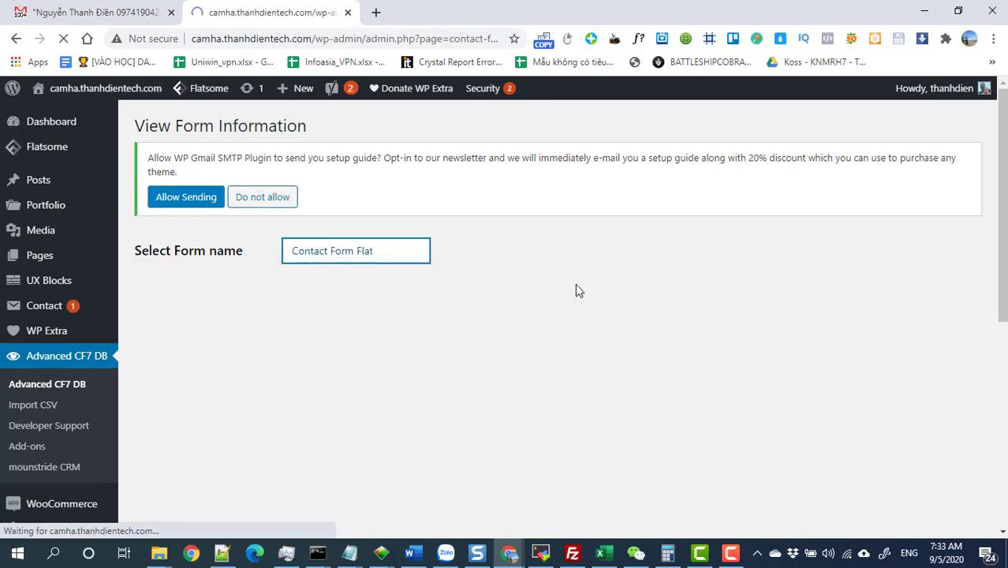
scroll(562, 323, "down", 3)
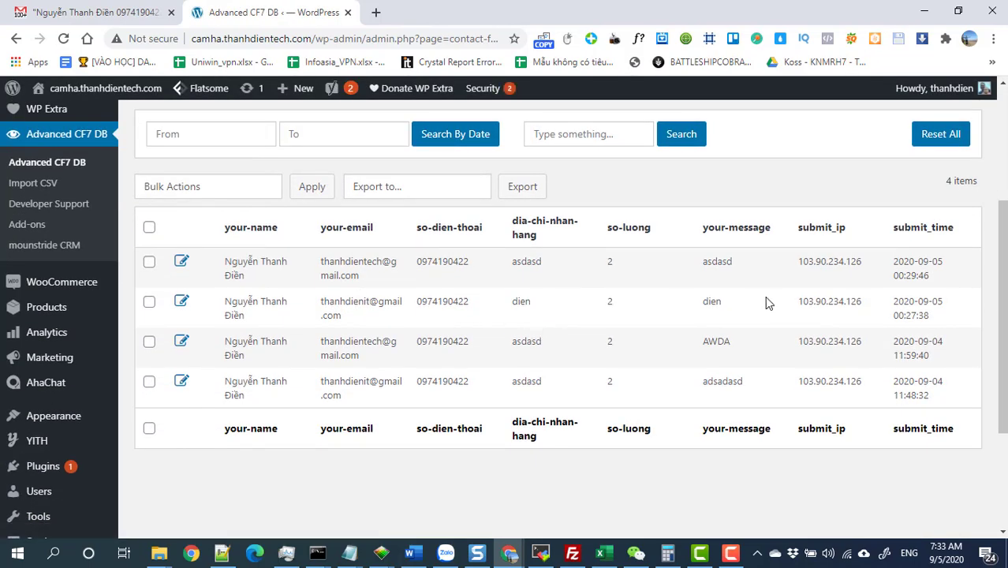
left_click_drag(947, 276, 209, 263)
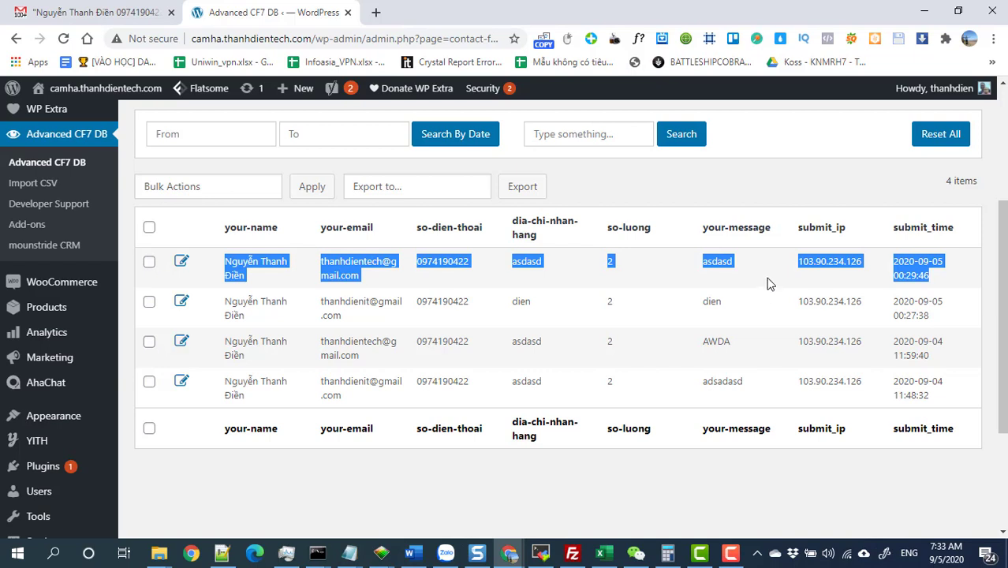
- Open the live website in a new browser tab and view the order form near the end of the page
mouse_move(87, 89)
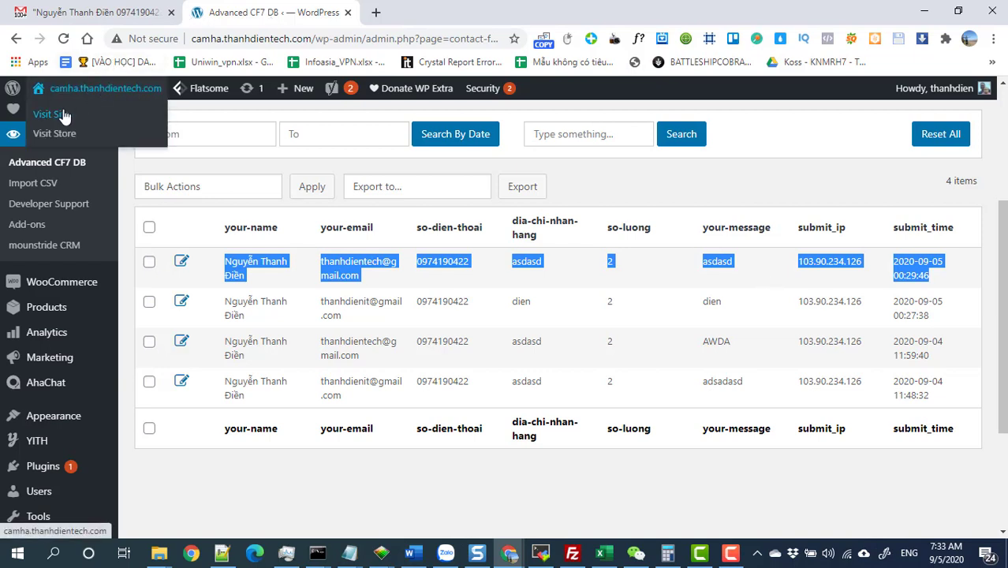
right_click(65, 116)
left_click(118, 123)
left_click(422, 13)
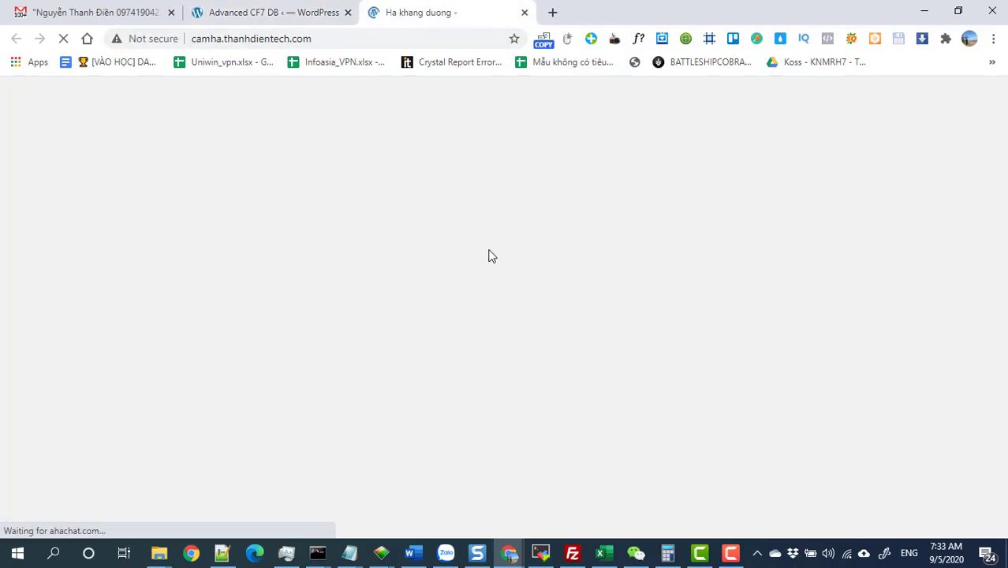
scroll(509, 264, "down", 20)
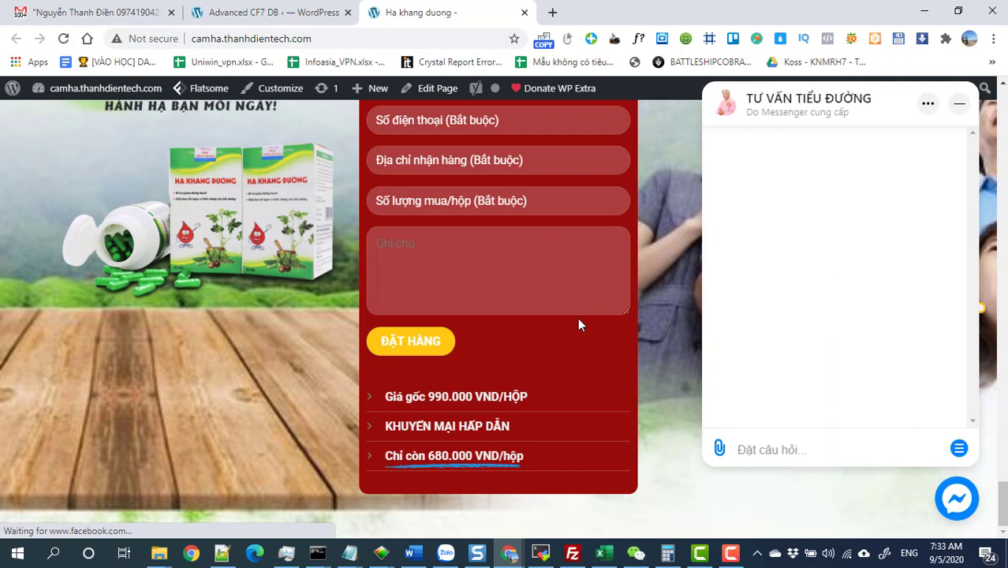
left_click(732, 555)
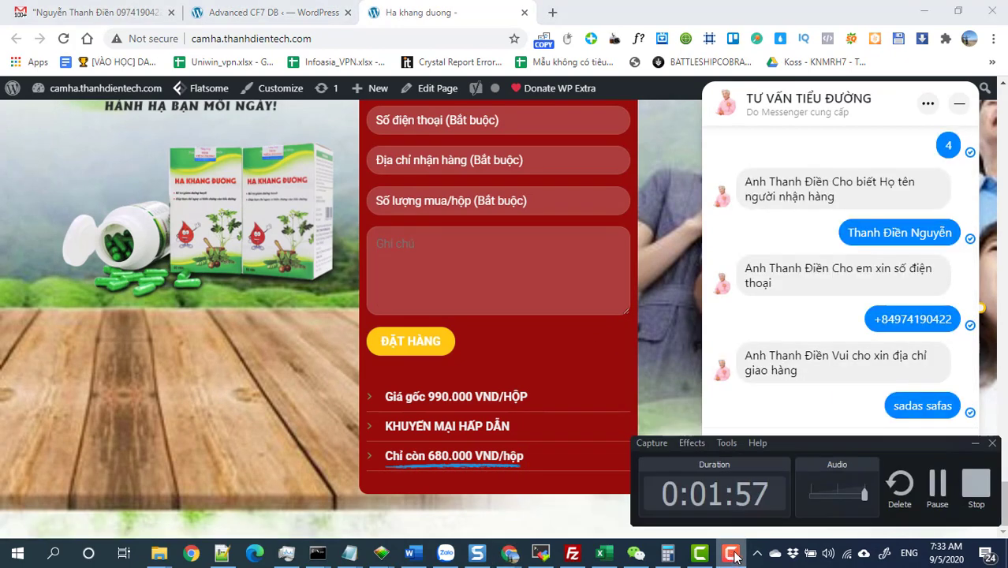